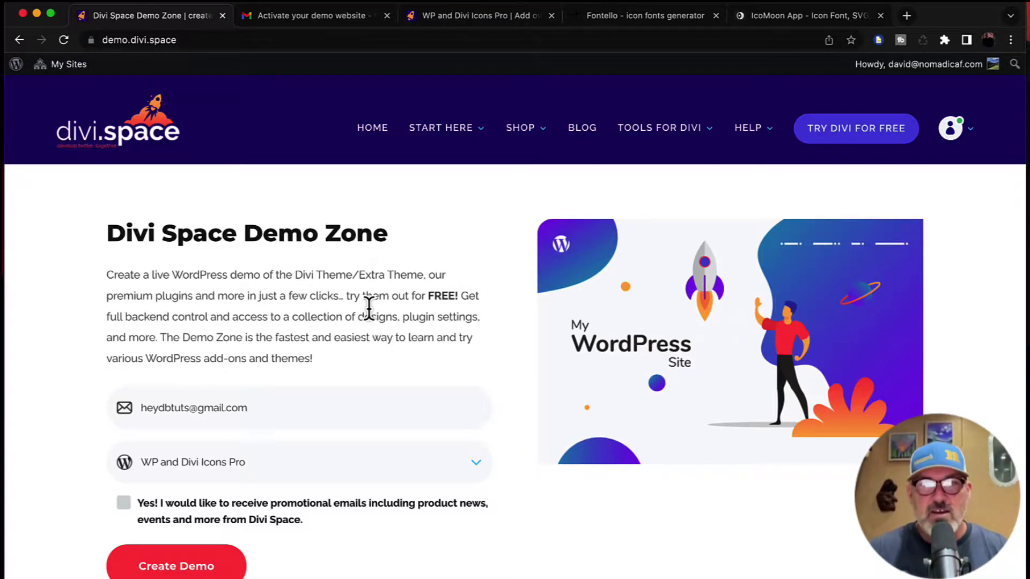
Review the demo products available in the Demo Zone form, keeping WP and Divi Icons Pro as the choice.
click(476, 473)
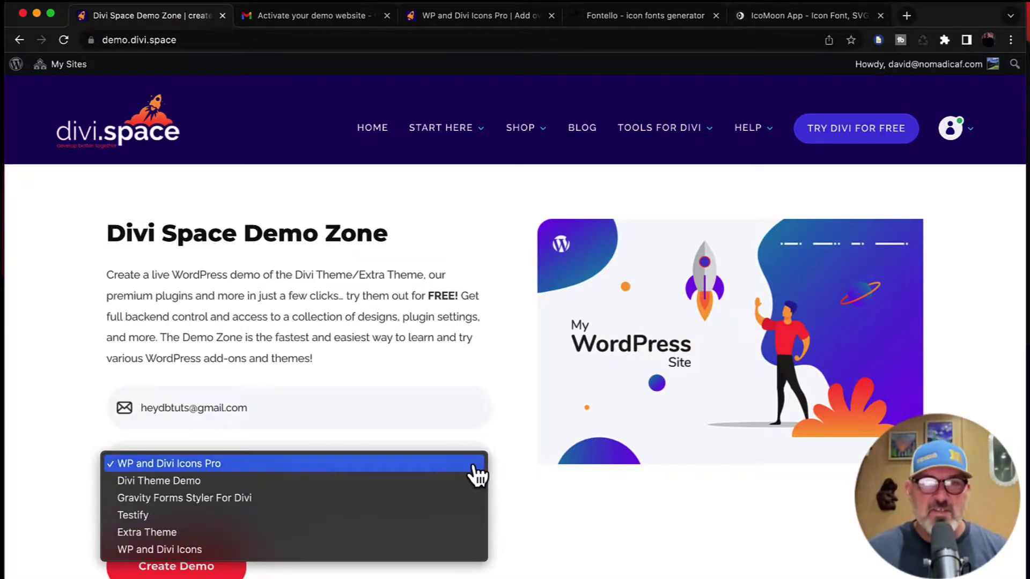
key(Down)
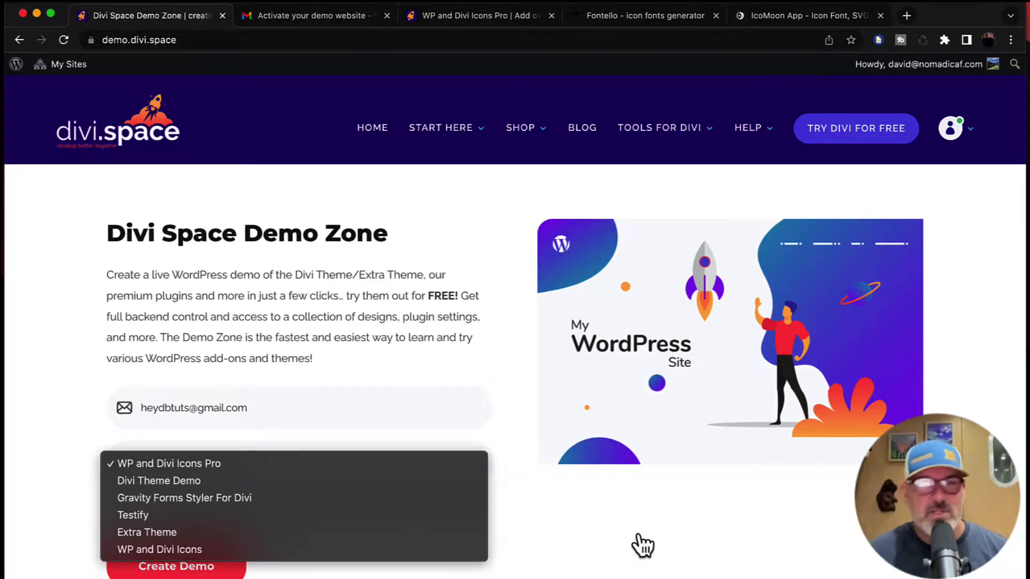
click(670, 561)
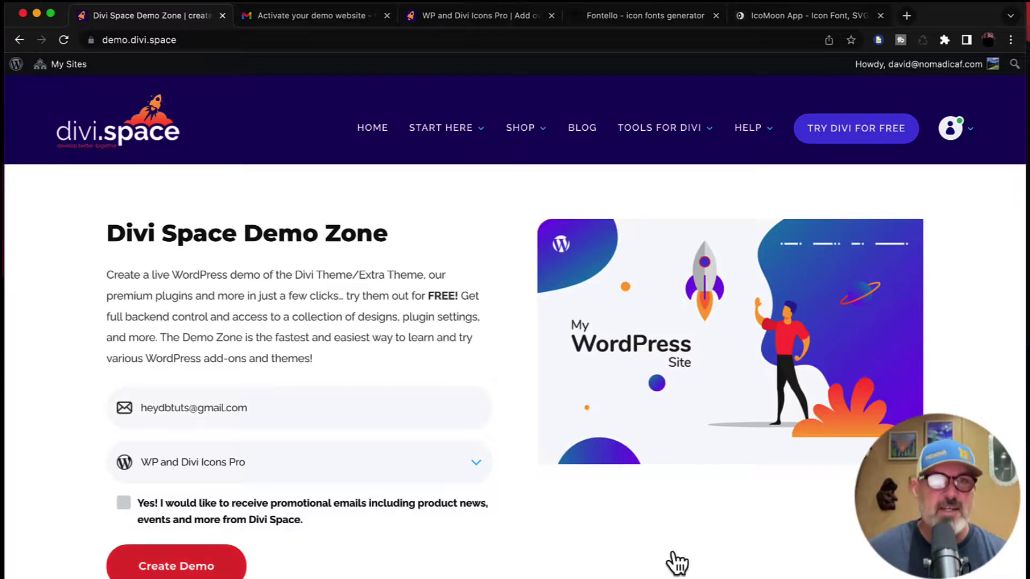
Check the demo activation e-mail in Gmail and look over the icons on the demo site's travel home page.
click(331, 17)
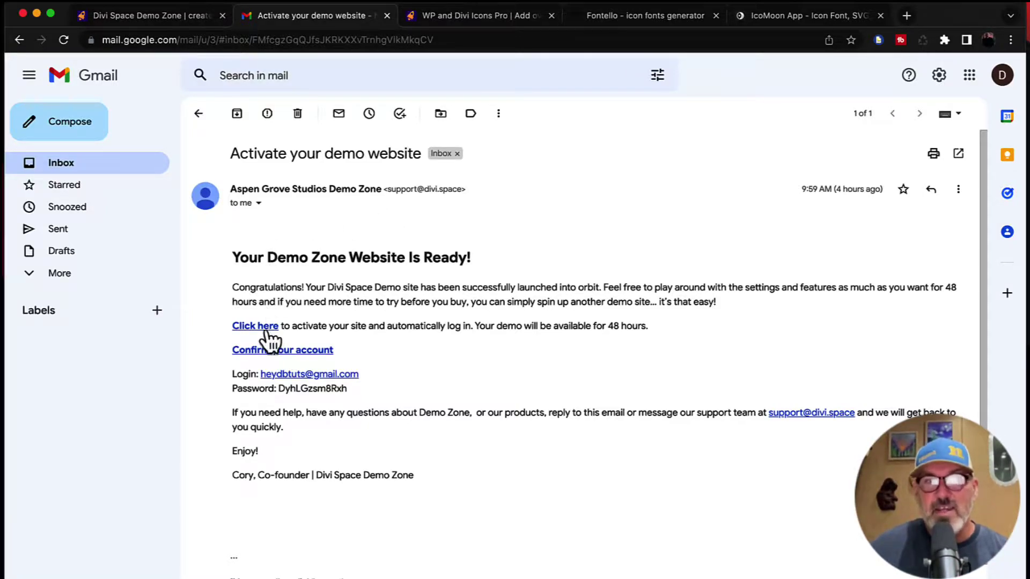
click(444, 21)
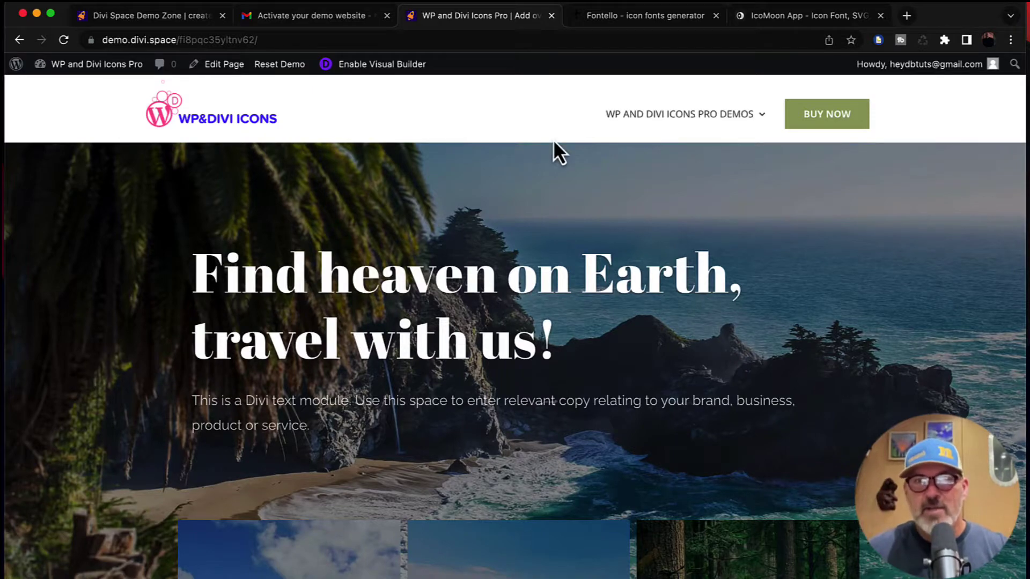
scroll(555, 142, down, 7)
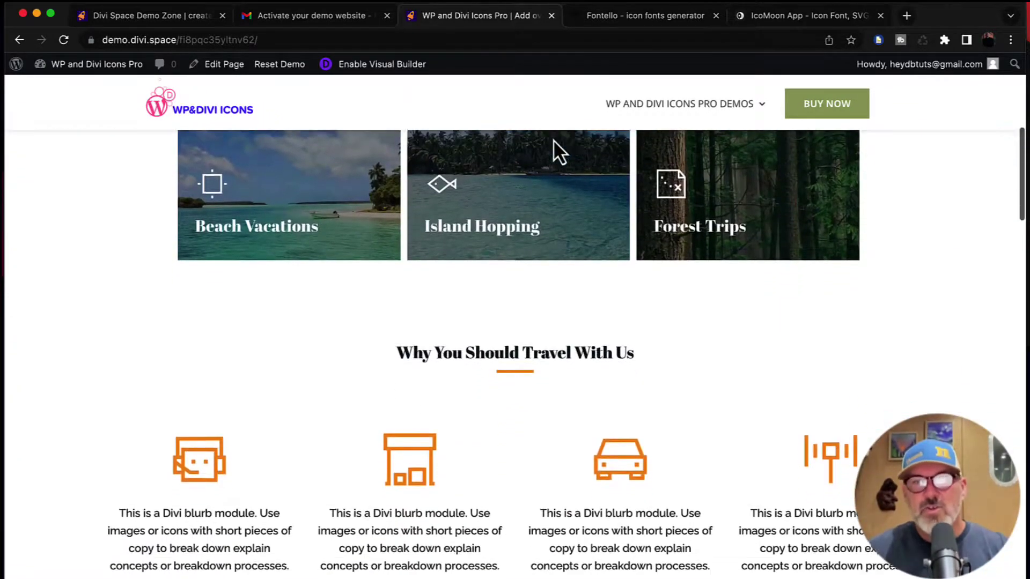
scroll(552, 140, down, 2)
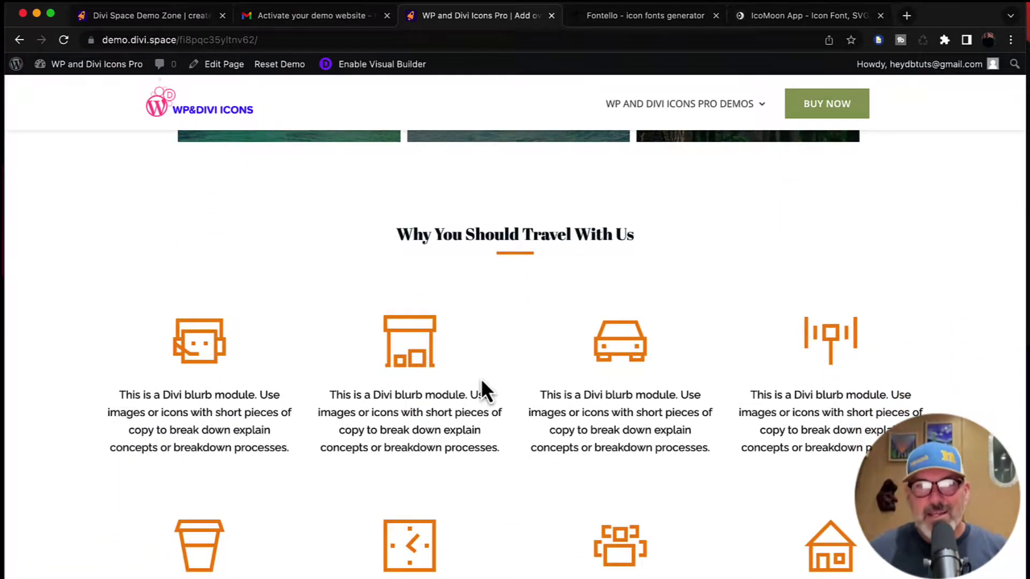
scroll(480, 378, up, 10)
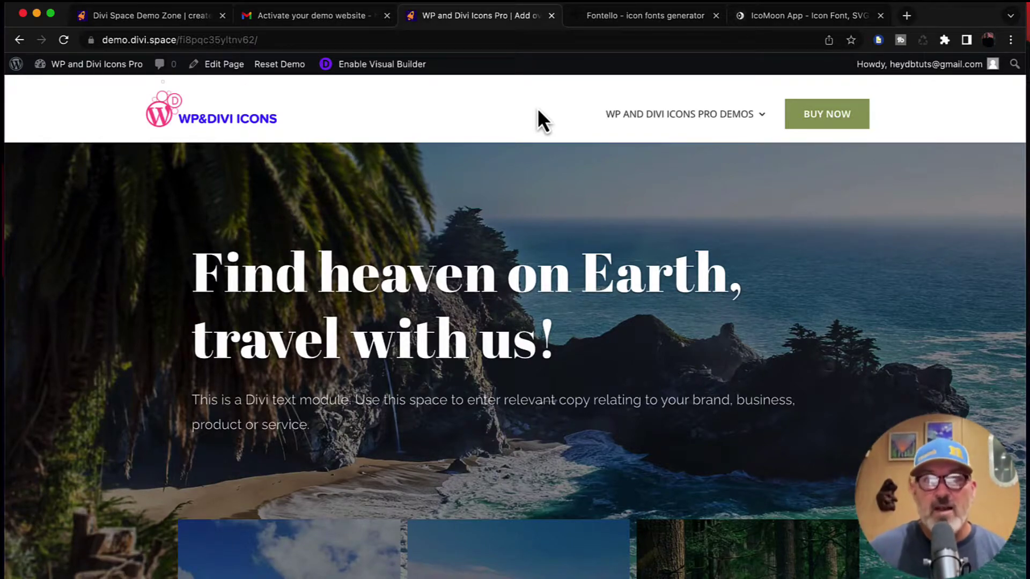
Open Divi Demo #2 and the Gutenberg Demo from the demo site in separate new tabs.
mouse_move(615, 124)
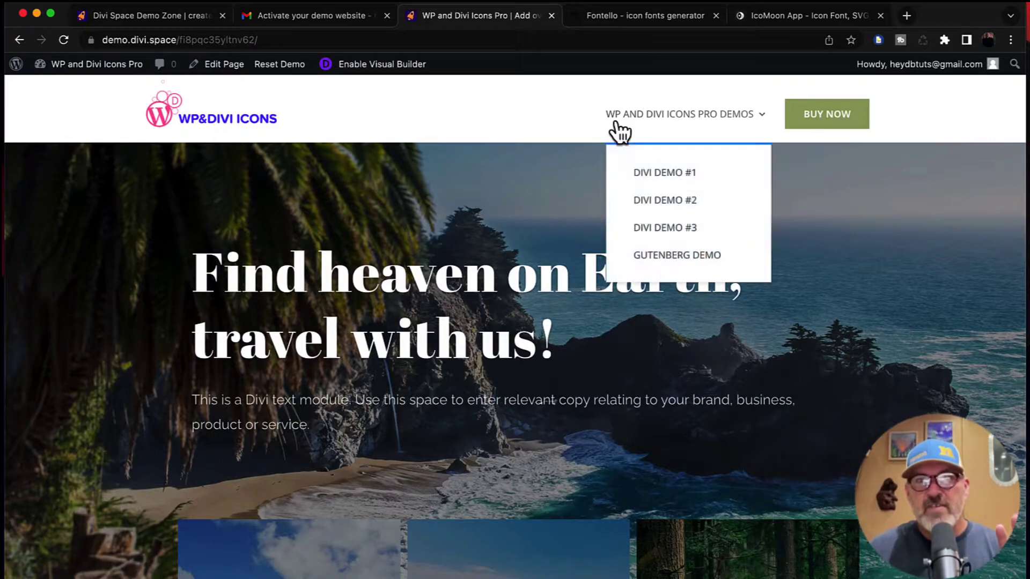
right_click(648, 197)
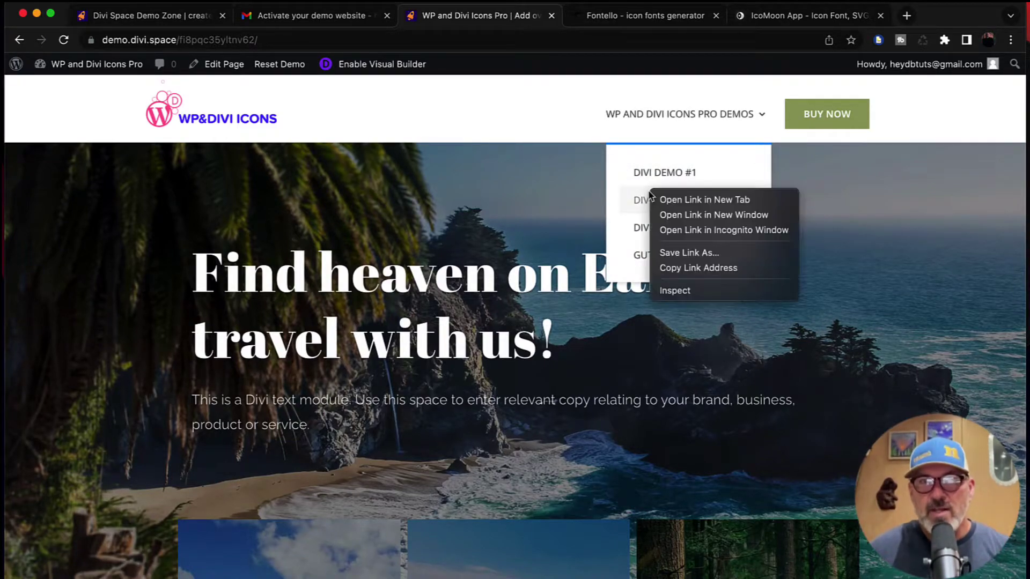
click(662, 200)
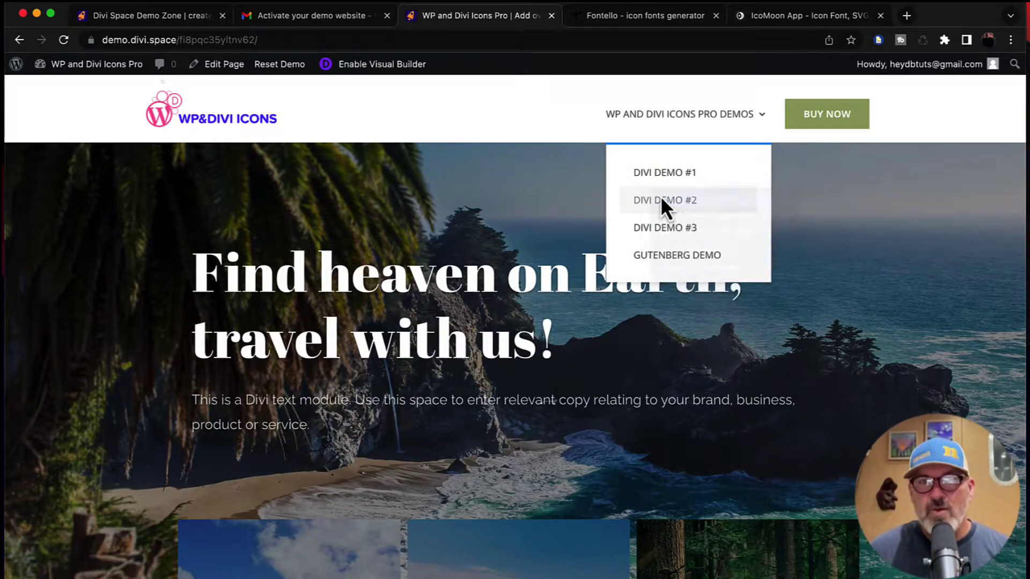
right_click(653, 261)
click(667, 271)
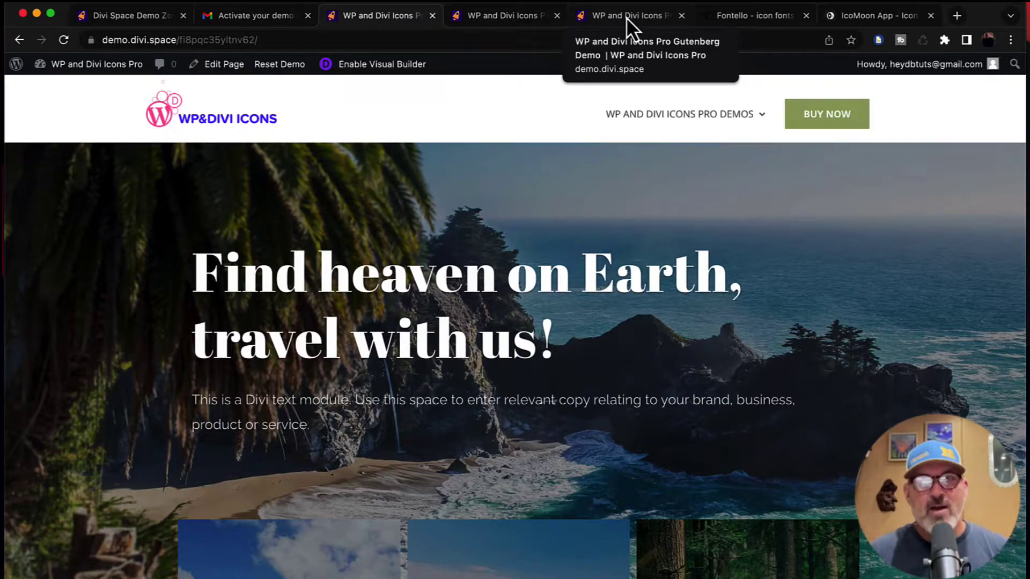
Examine the multicolor icons in the services and pricing sections of the Divi Demo #2 page.
click(516, 17)
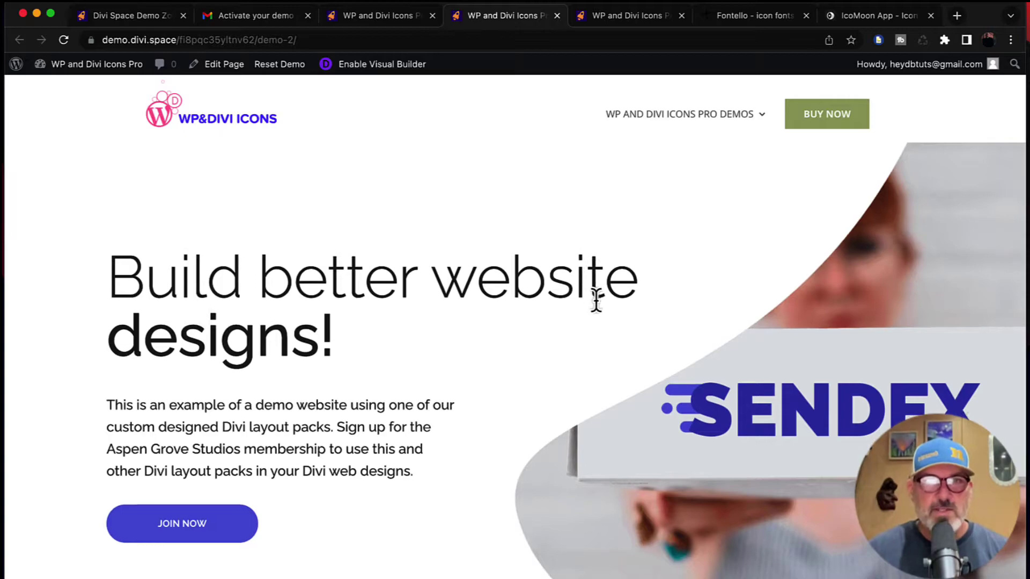
scroll(595, 300, down, 2)
scroll(597, 303, down, 10)
scroll(597, 303, up, 2)
scroll(597, 304, up, 1)
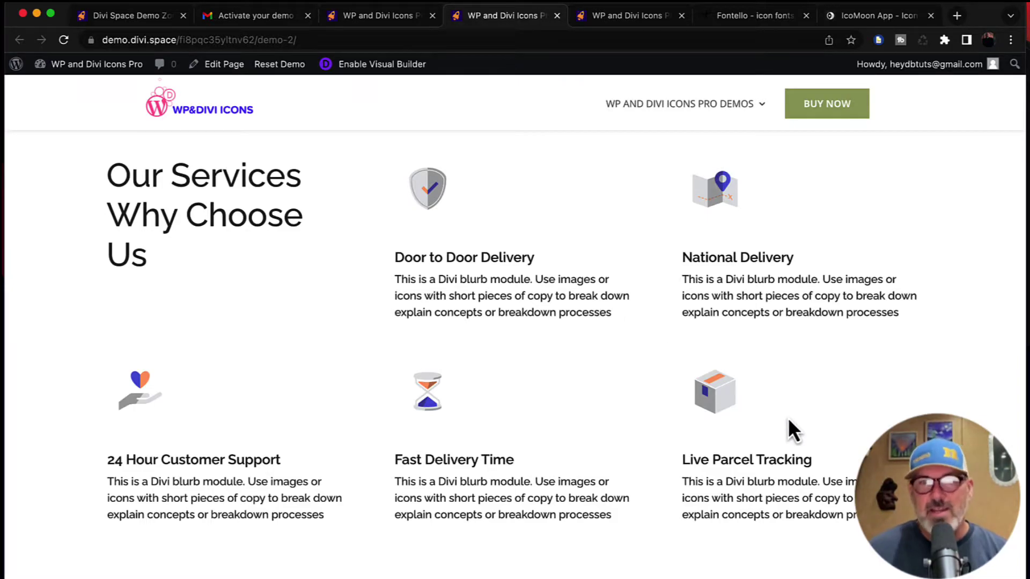
scroll(788, 421, down, 8)
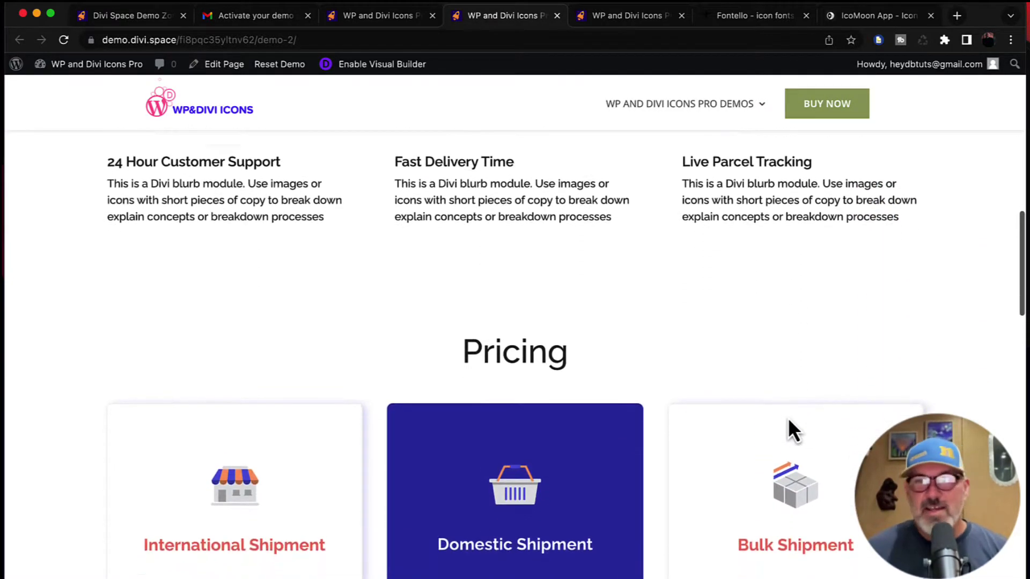
scroll(789, 421, up, 15)
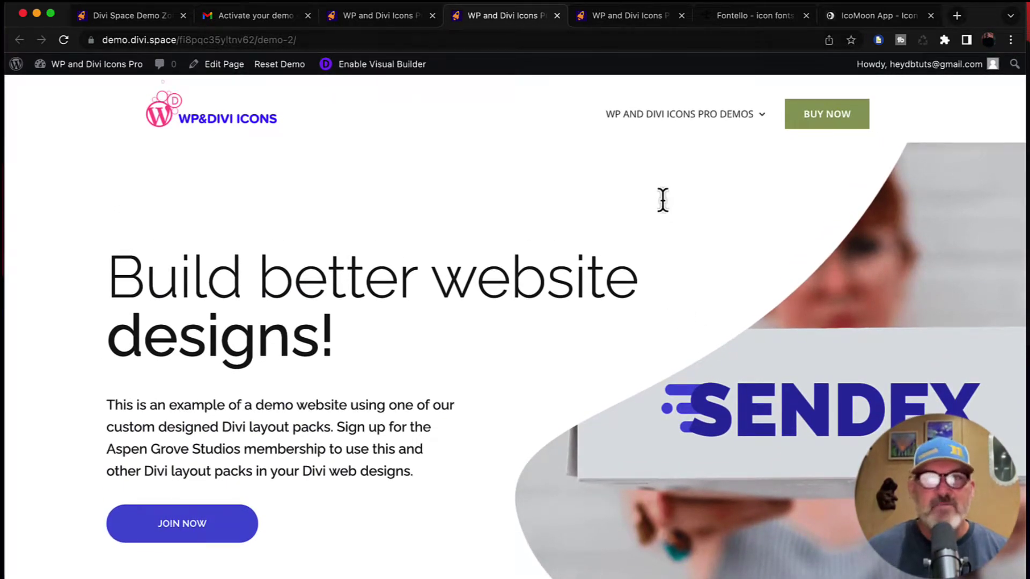
Examine the icons on the service cards of the Gutenberg wedding venue demo page.
click(635, 14)
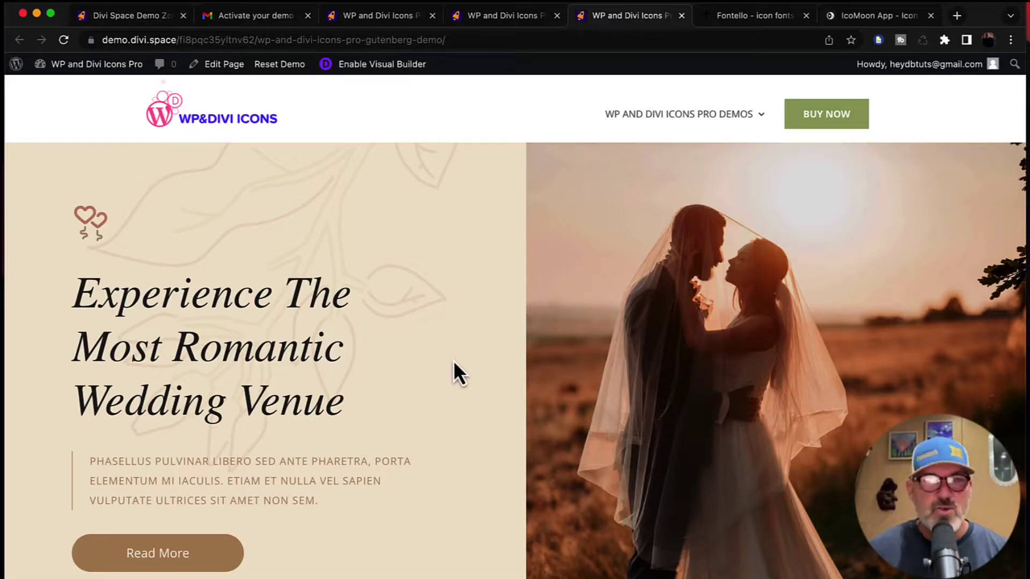
scroll(453, 361, down, 7)
scroll(453, 360, down, 4)
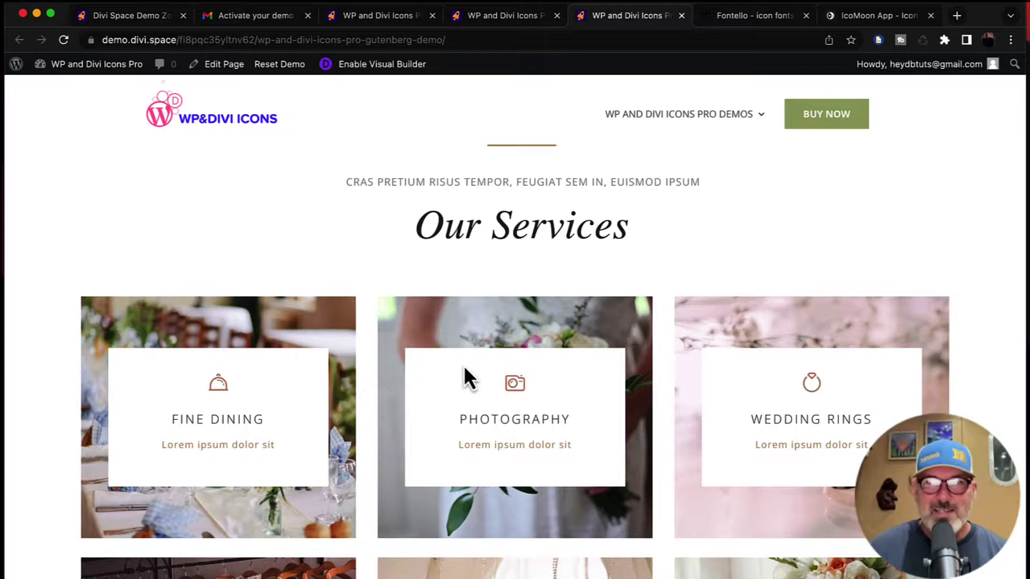
scroll(510, 391, down, 5)
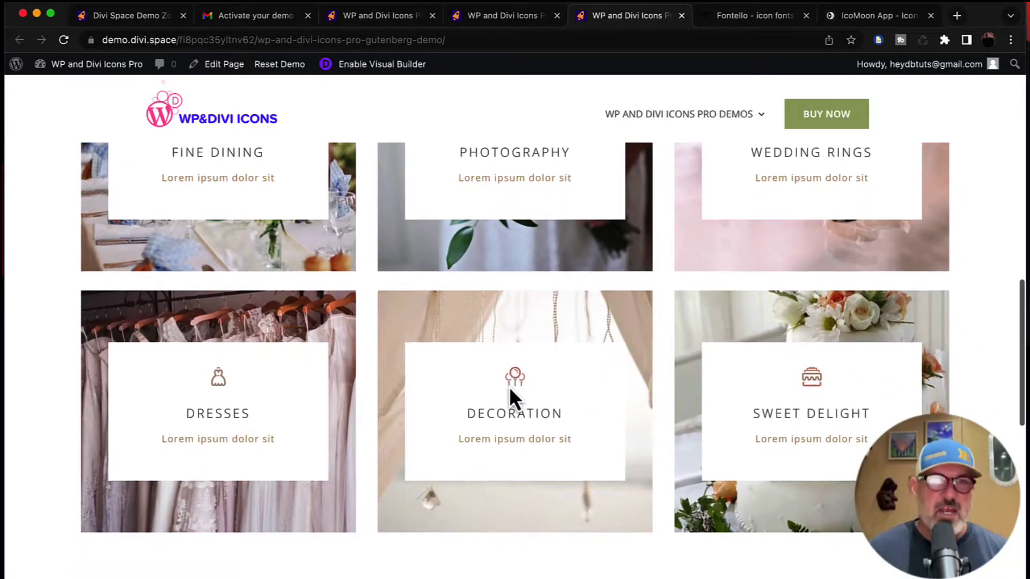
scroll(510, 387, up, 15)
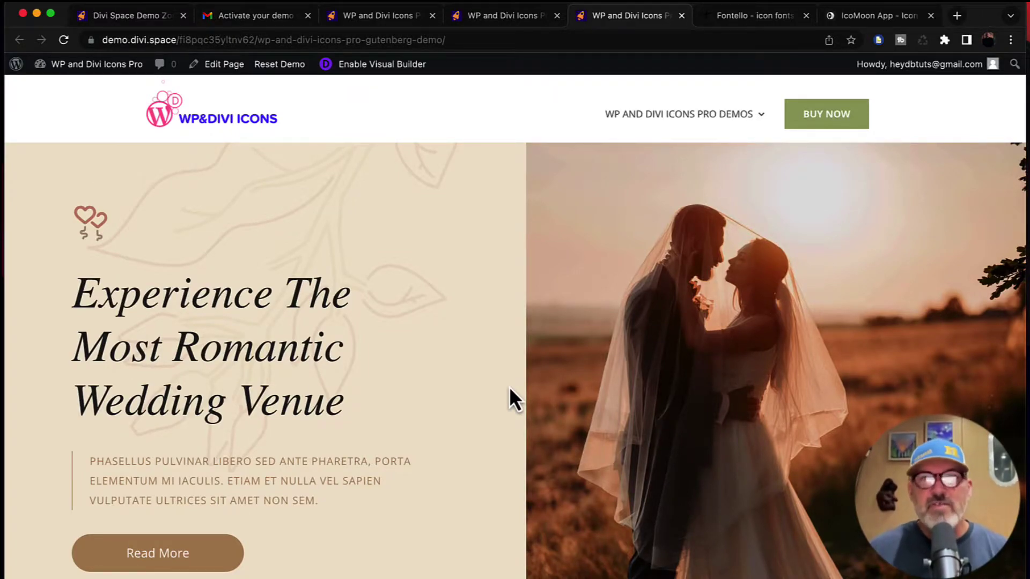
Return to the travel demo site and open the WP and Divi Icons plugin settings in its WordPress dashboard.
click(382, 21)
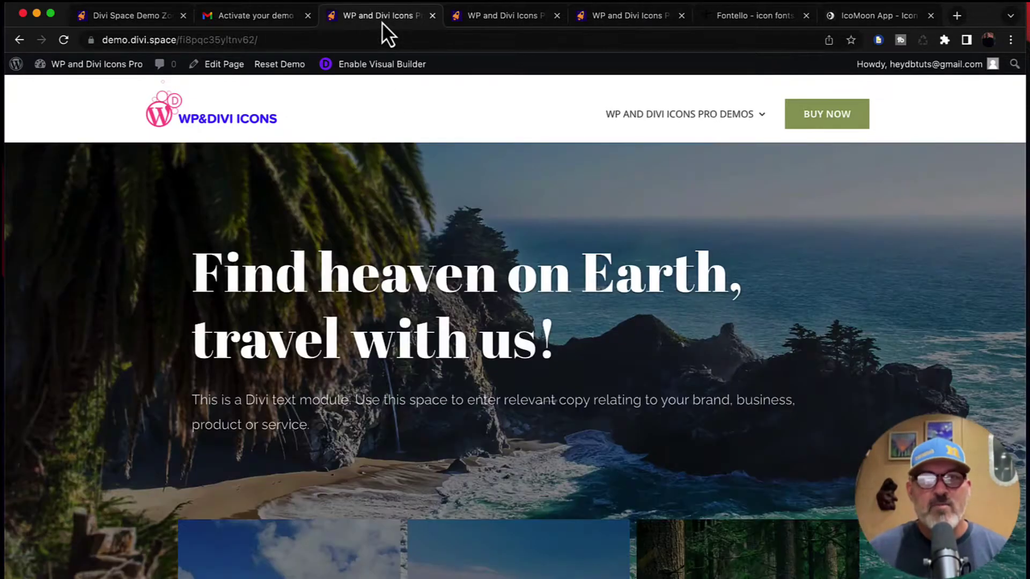
click(86, 67)
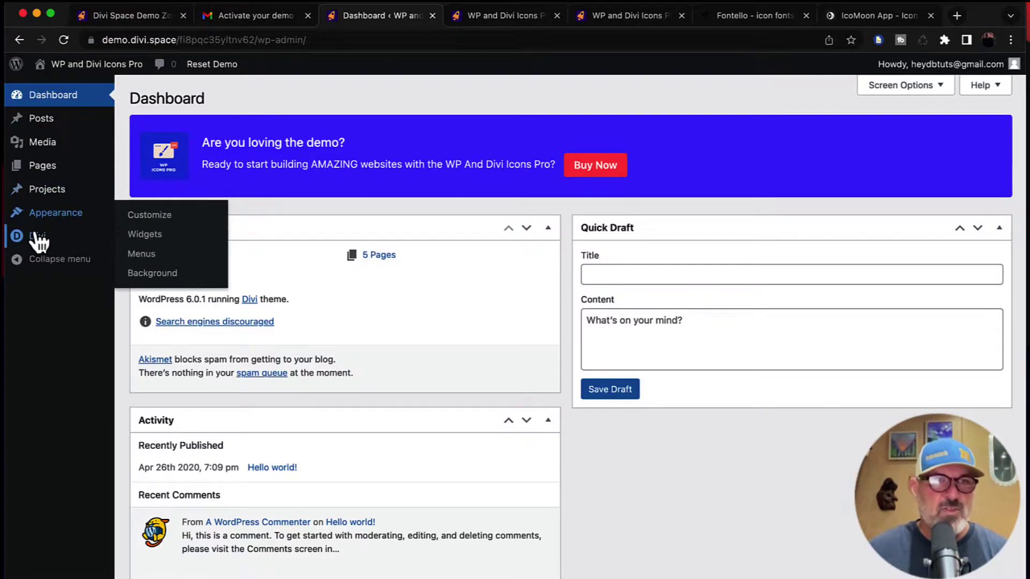
mouse_move(38, 239)
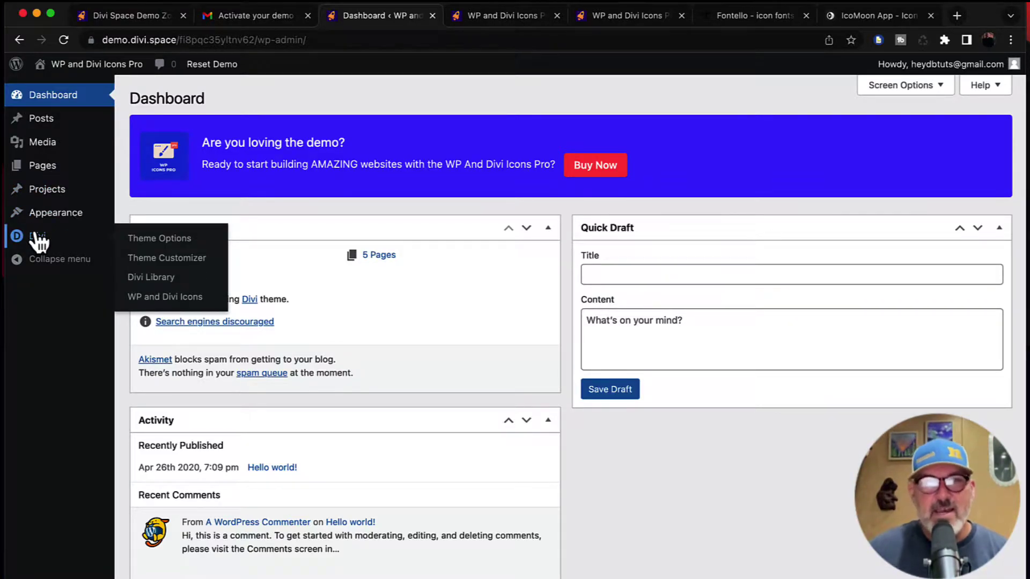
click(149, 298)
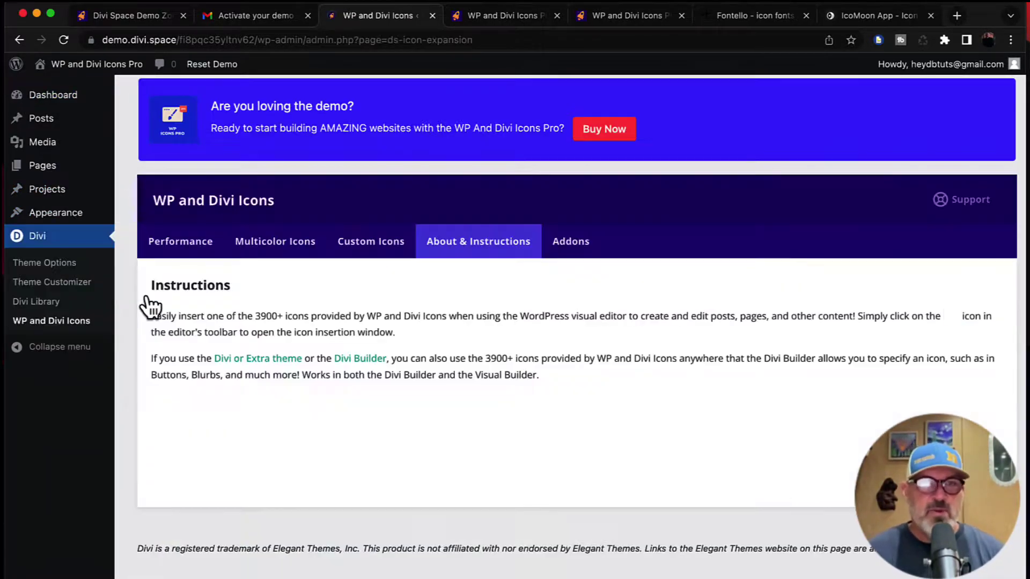
Show the plugin's Performance settings and review the single color and multicolor icon sets that can be loaded.
click(173, 250)
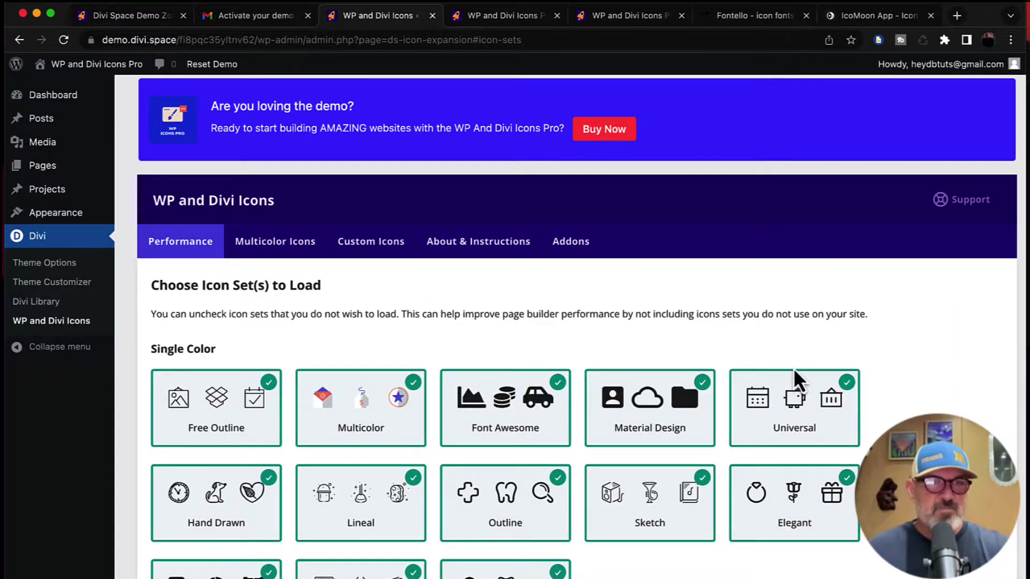
scroll(910, 352, down, 8)
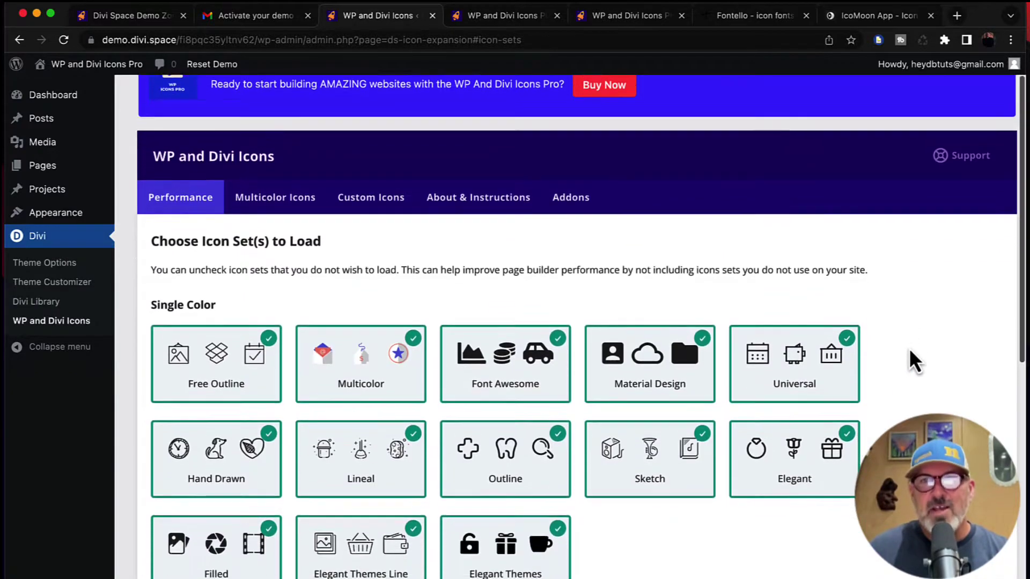
scroll(910, 352, up, 1)
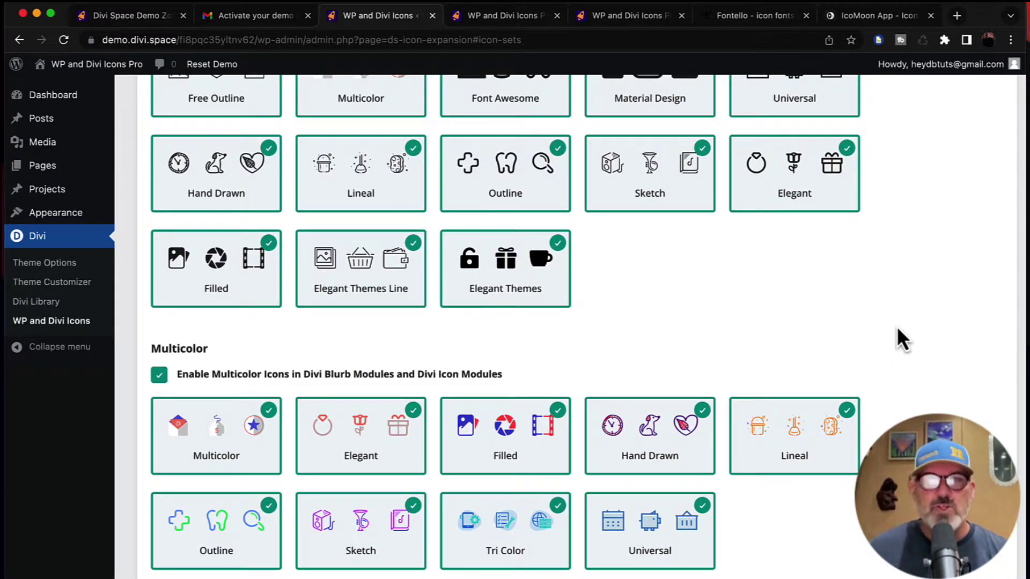
scroll(893, 321, up, 5)
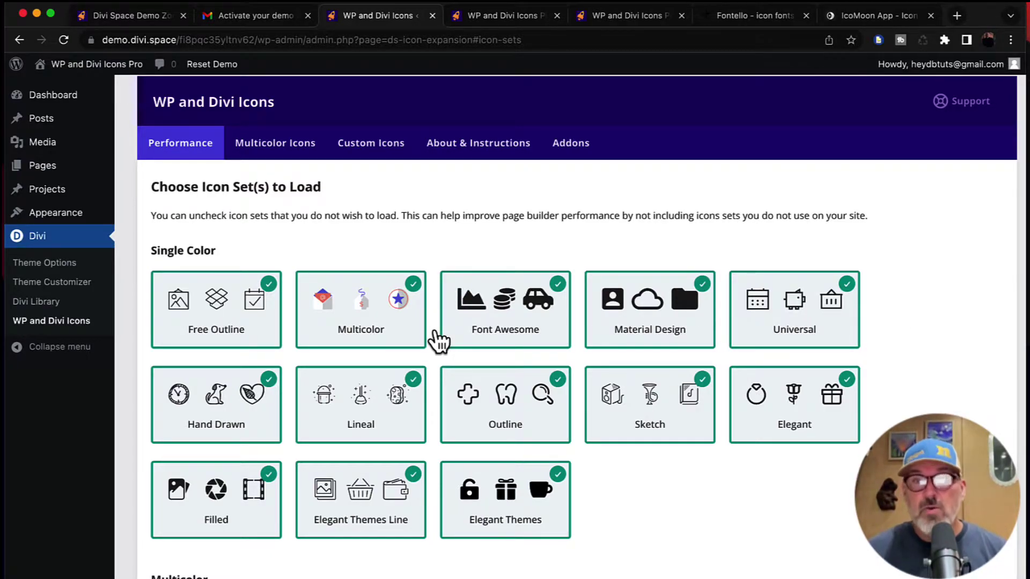
Try disabling the Free Outline, Font Awesome and Material Design single color icon sets, and re-enable all three.
click(268, 284)
click(553, 287)
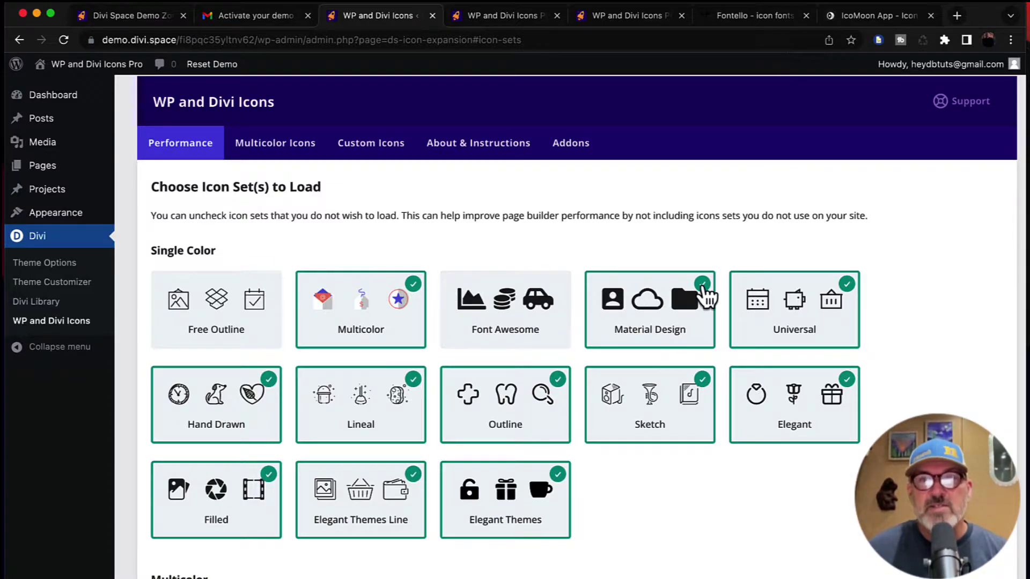
click(703, 286)
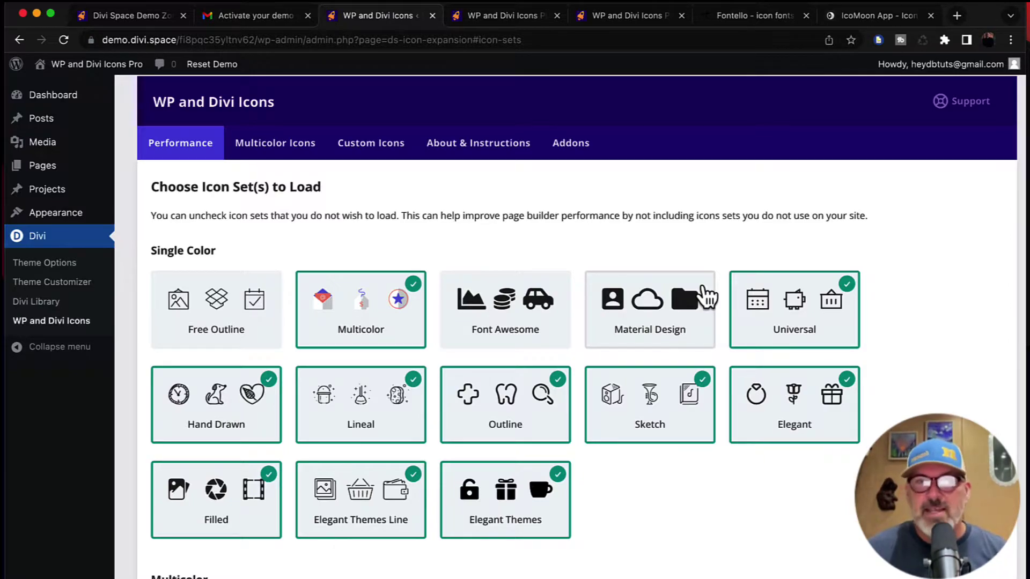
click(707, 295)
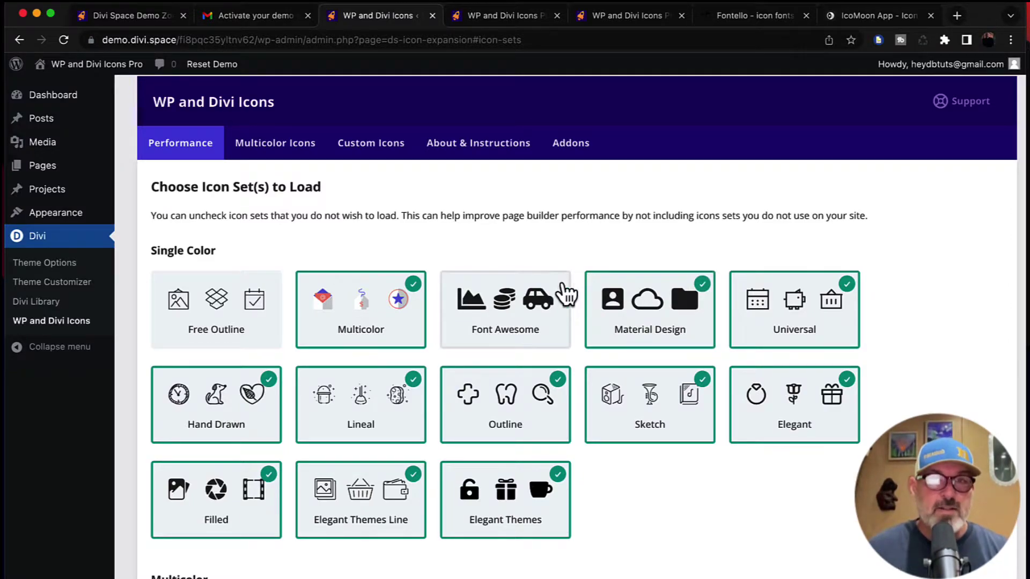
click(548, 292)
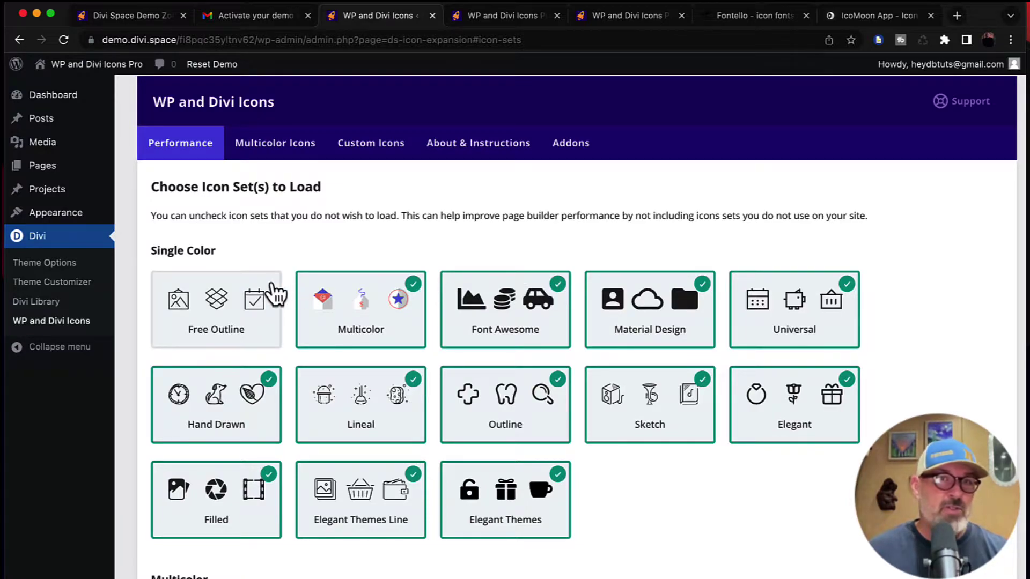
click(273, 290)
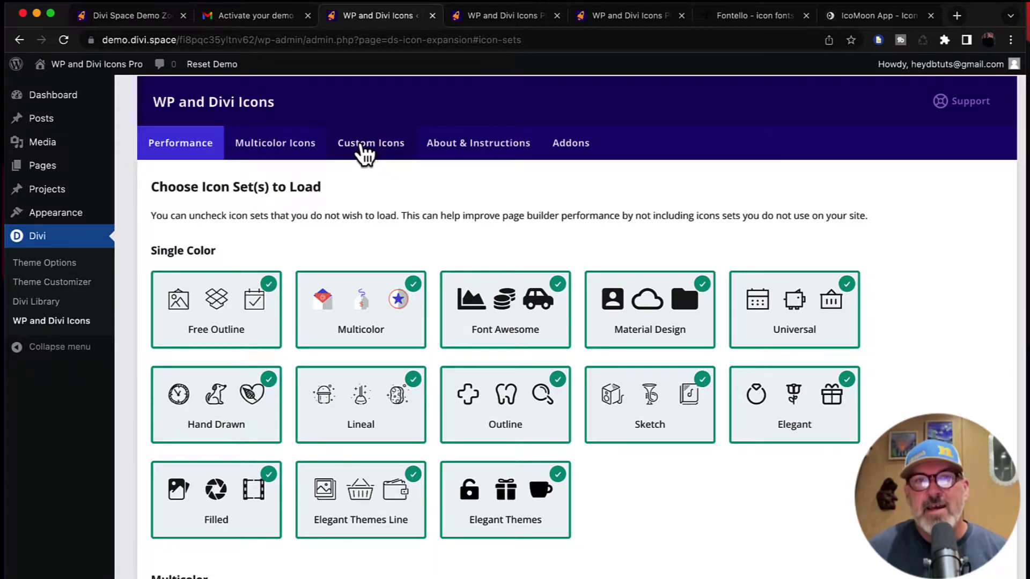
View the plugin's Custom Icons upload settings and switch to the Fontello icon font generator site.
click(362, 153)
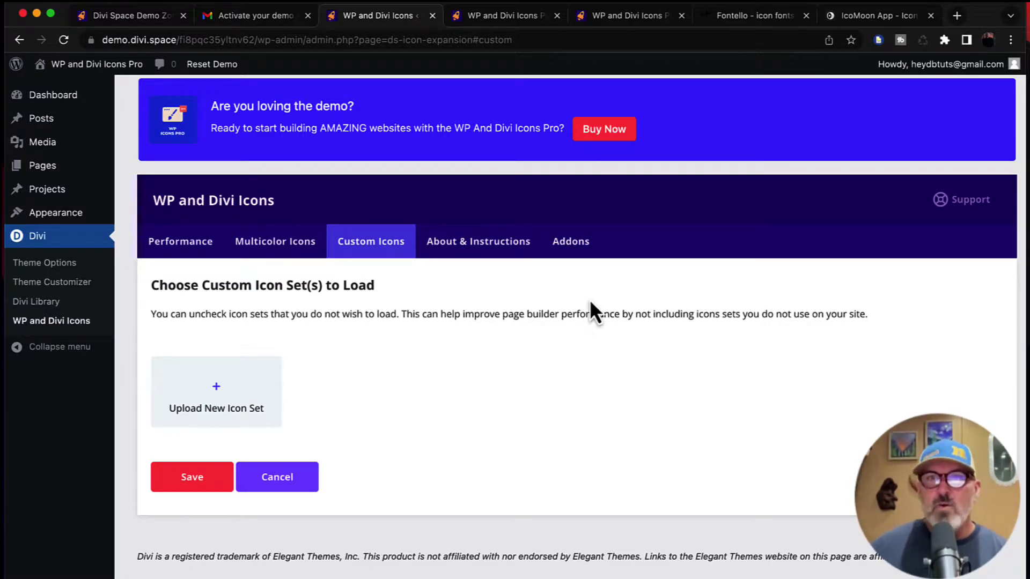
click(749, 16)
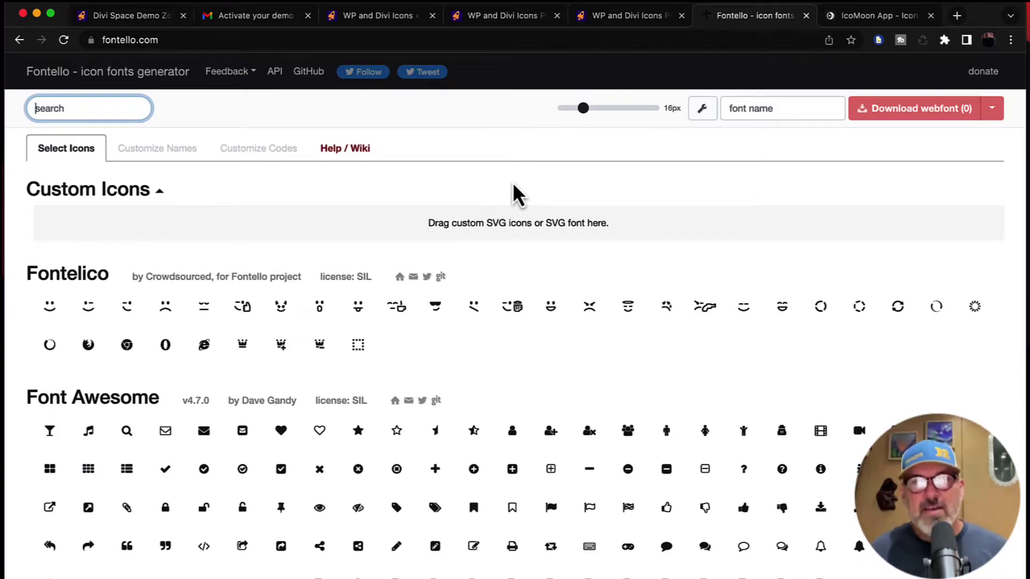
Import all nine photography SVG files from the Icons folder into Fontello's Custom Icons.
key(ctrl+Up)
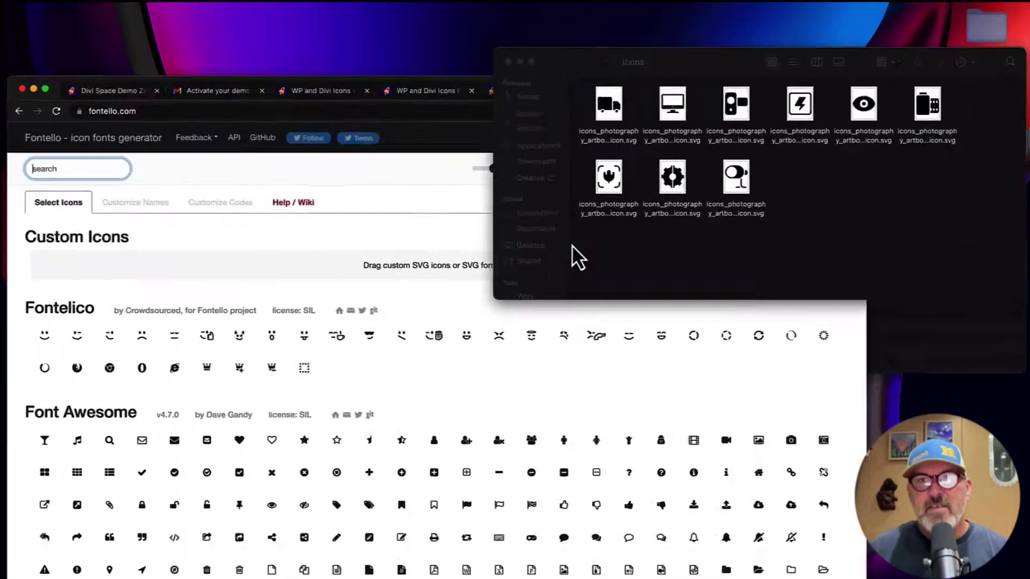
click(572, 246)
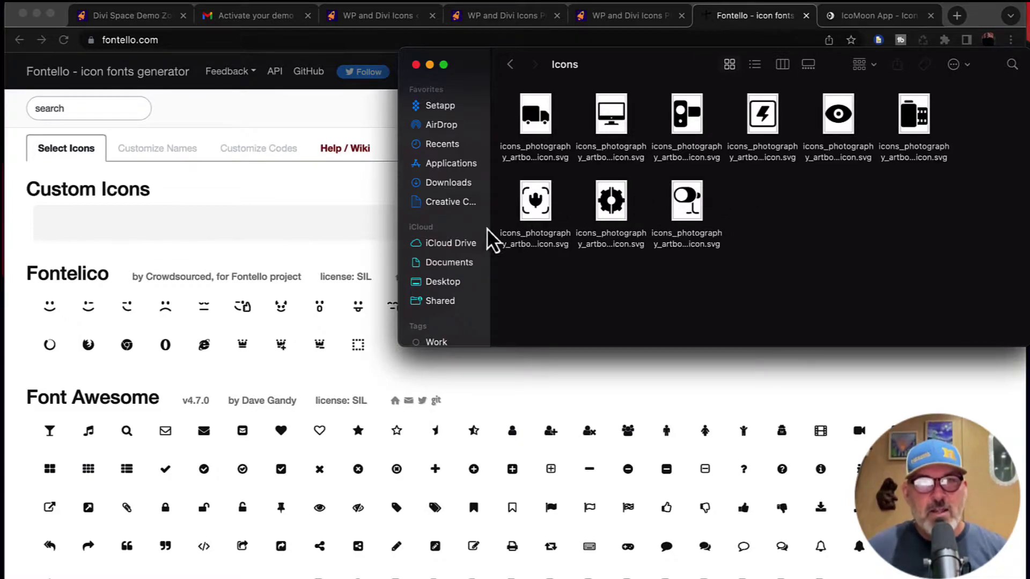
click(367, 259)
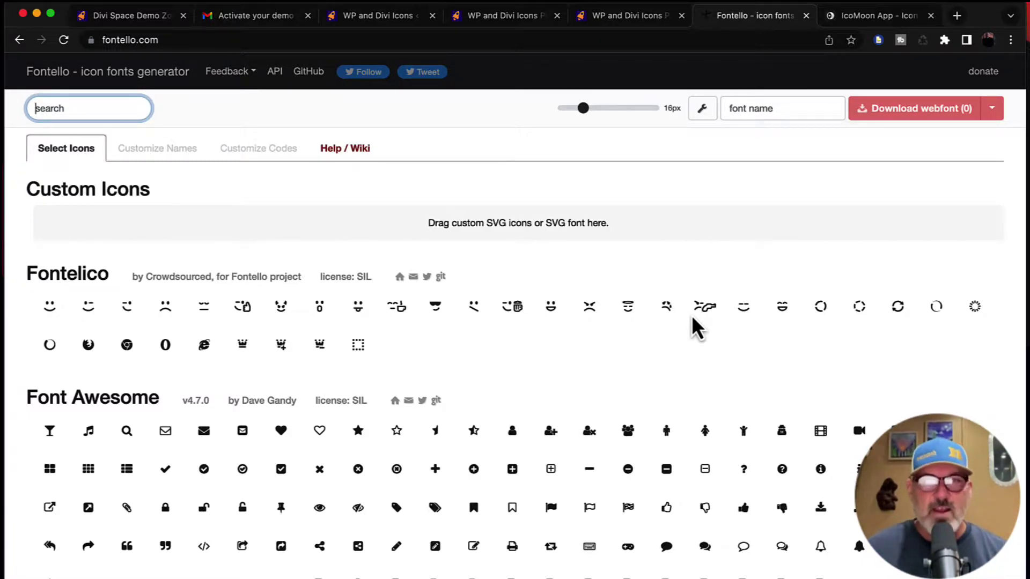
key(ctrl+Up)
click(854, 185)
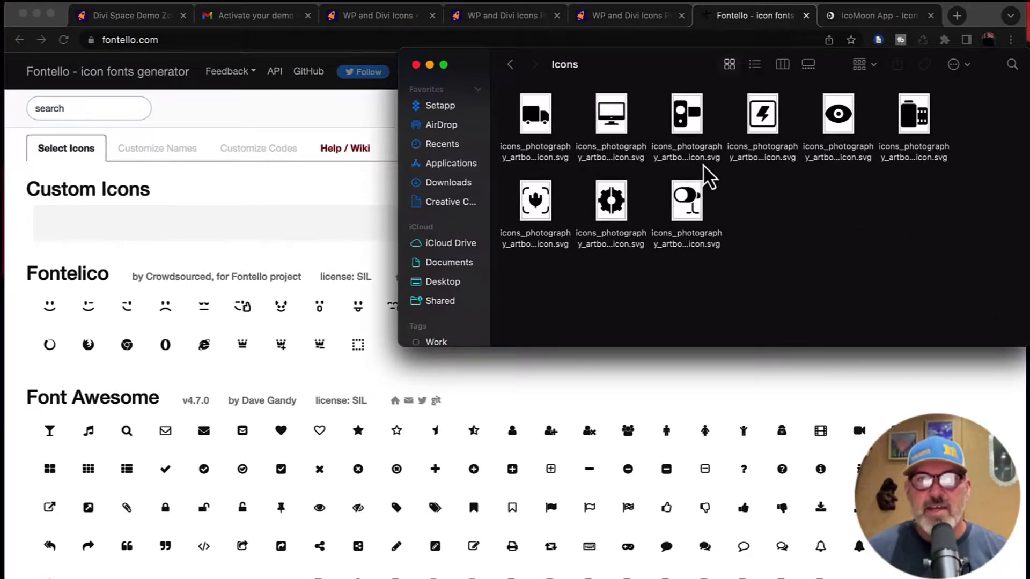
drag(501, 95, 961, 283)
drag(536, 114, 223, 206)
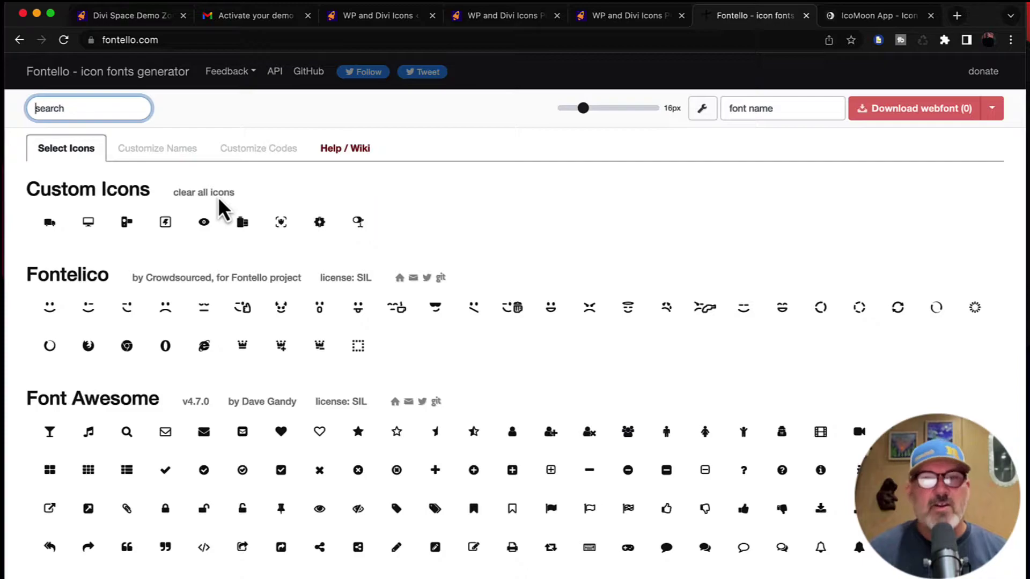
Select all nine imported custom icons for inclusion in the Fontello webfont.
click(49, 222)
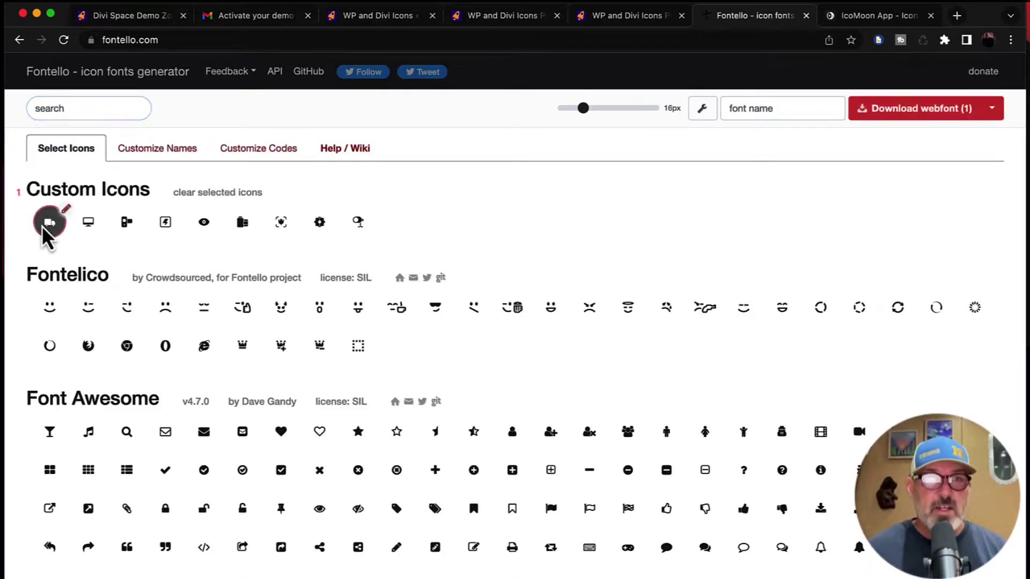
click(81, 224)
click(118, 224)
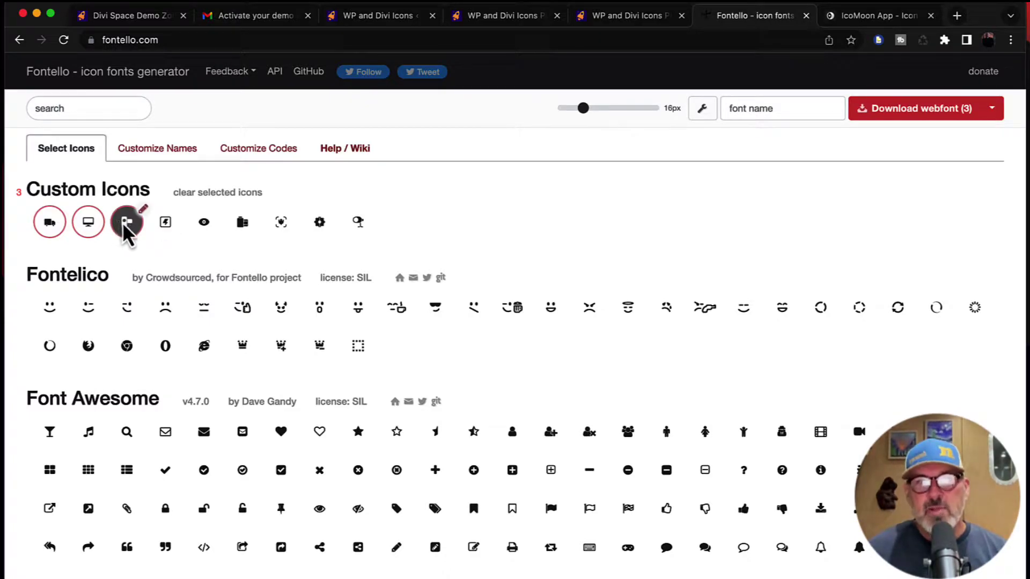
drag(129, 232, 360, 221)
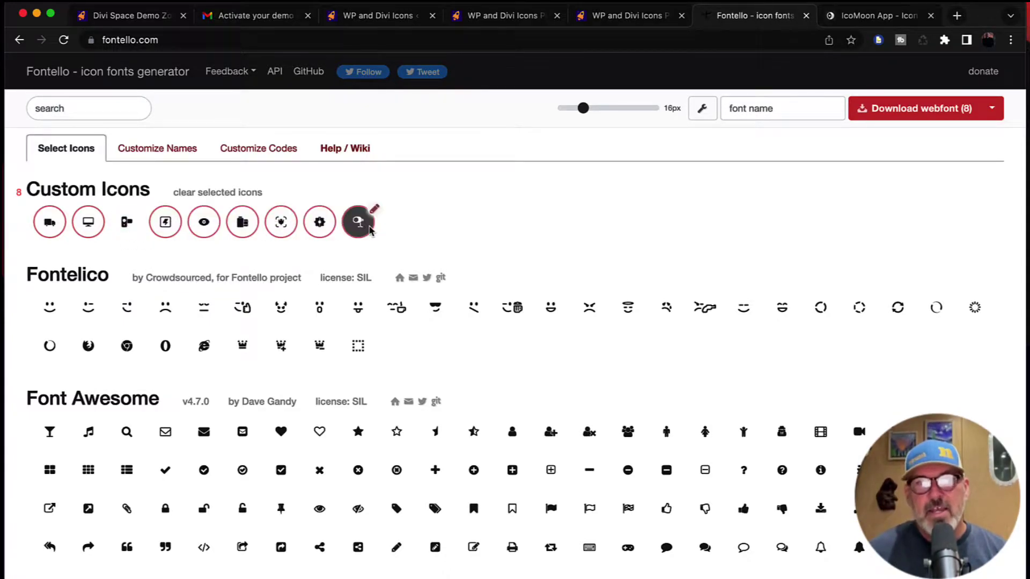
click(136, 225)
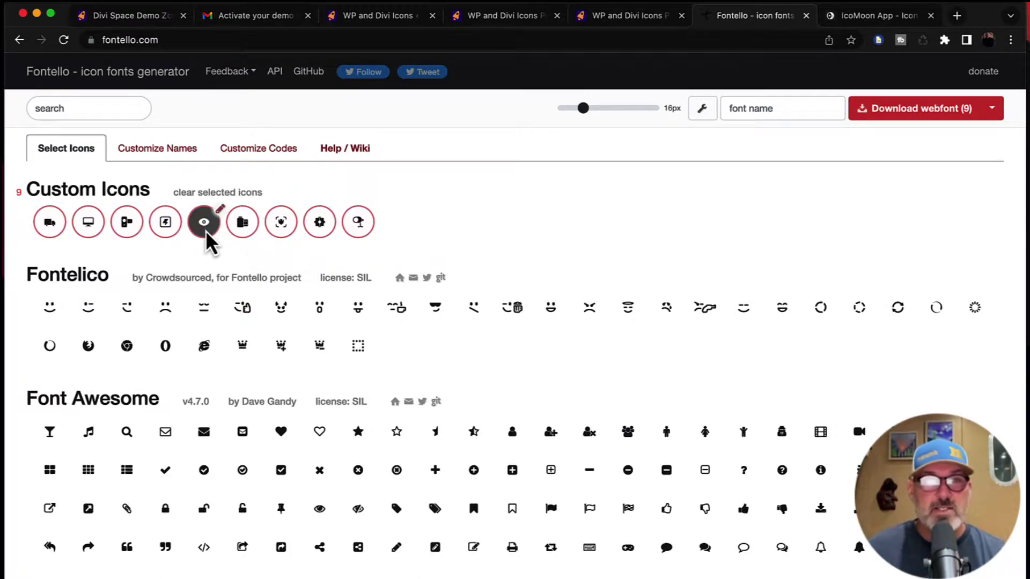
Add the first, third and fourth Fontelico face icons to the selection and download the webfont.
click(49, 312)
click(127, 314)
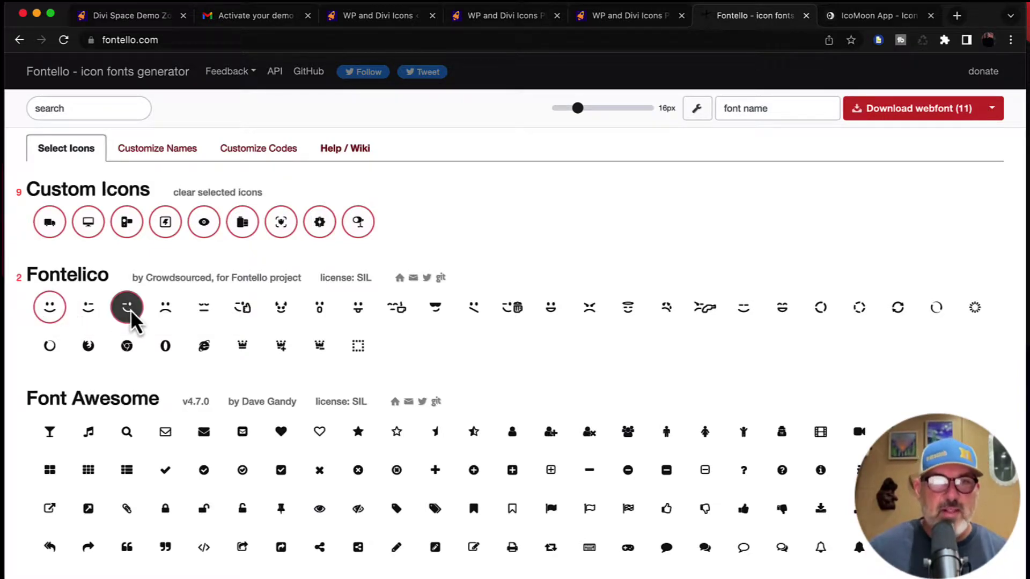
click(166, 314)
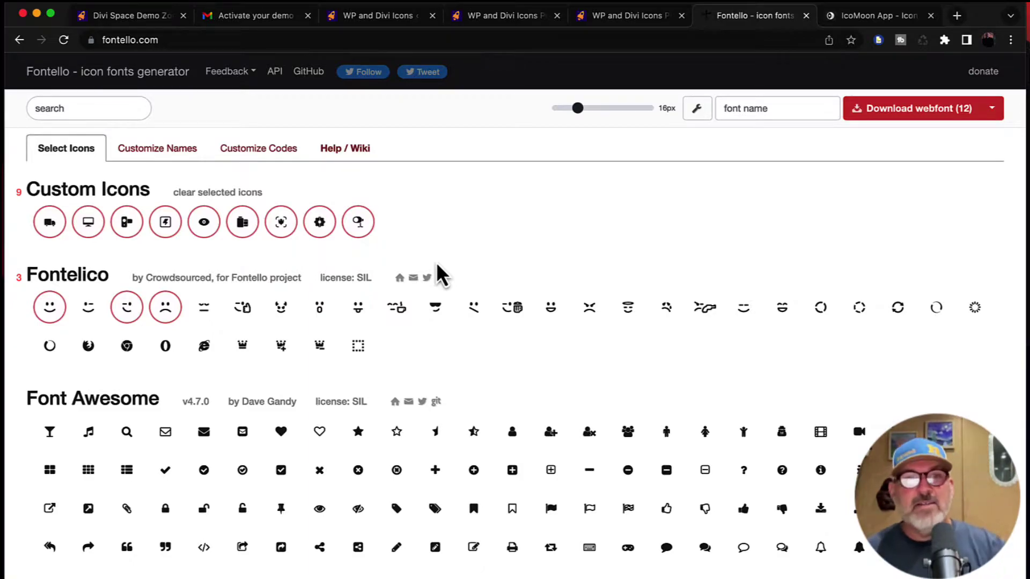
click(912, 114)
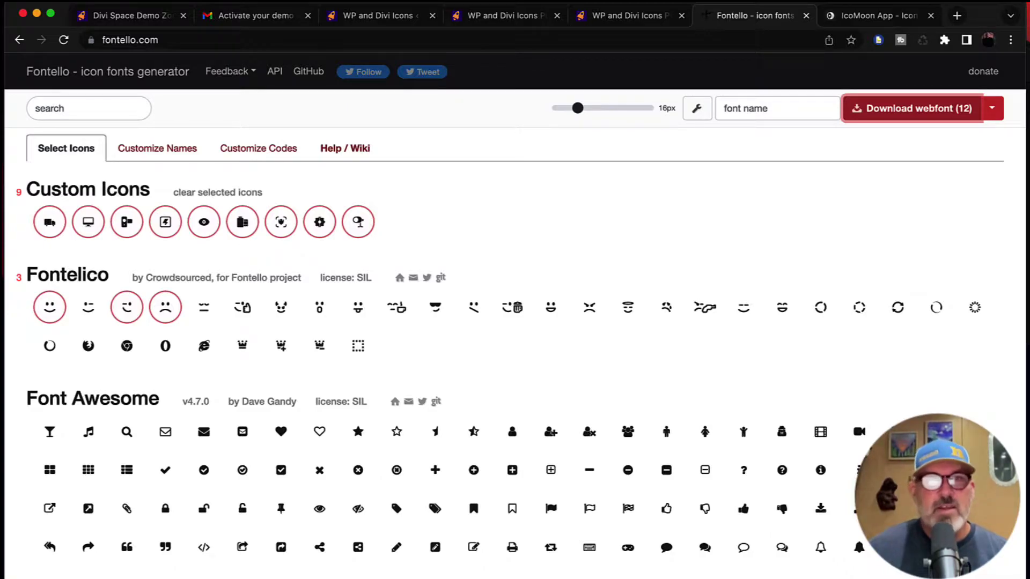
Start a new icon set upload in the plugin's Custom Icons settings and choose the file fontello-26b55757.zip.
click(376, 15)
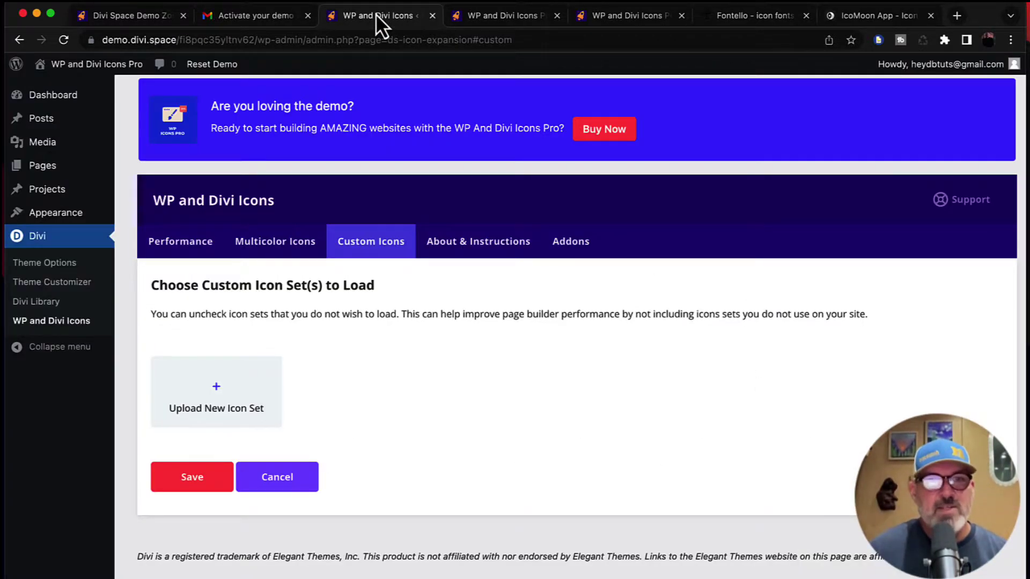
click(215, 390)
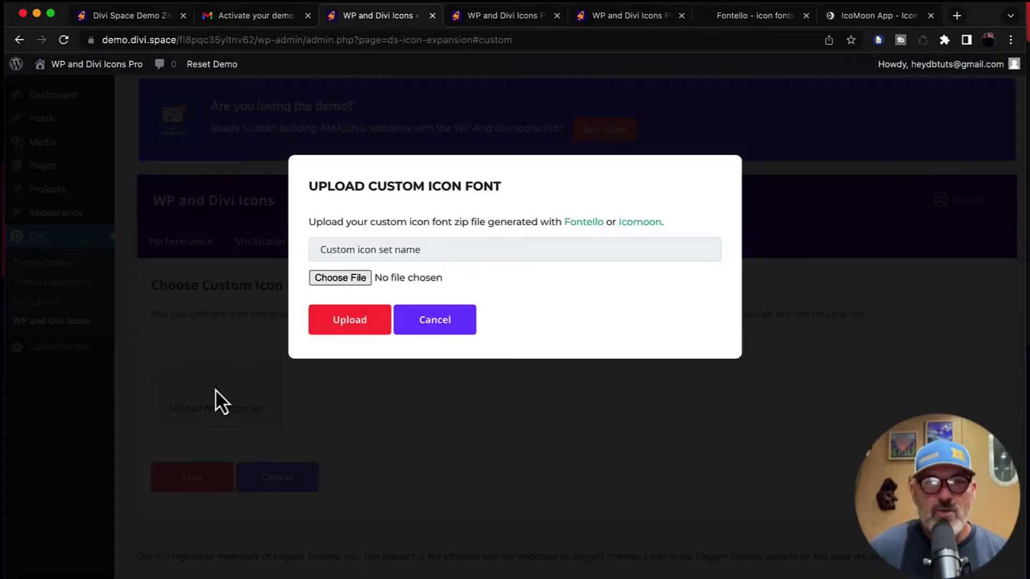
click(324, 276)
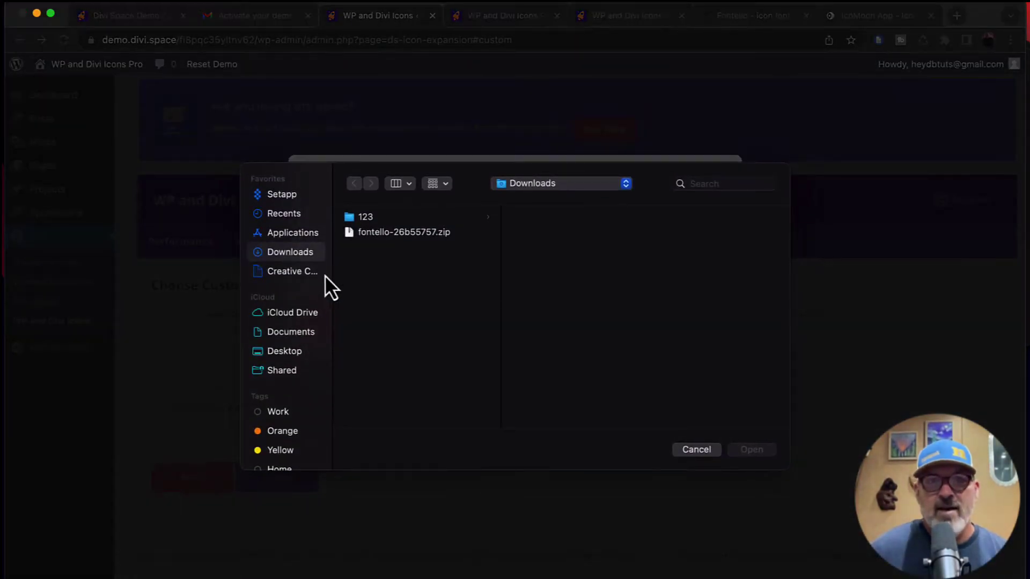
click(369, 235)
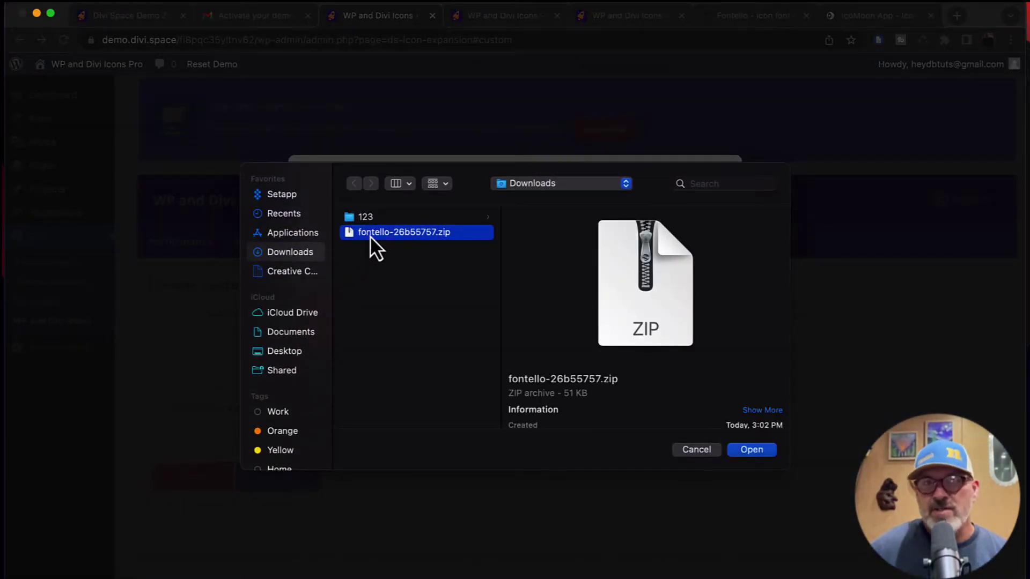
click(750, 450)
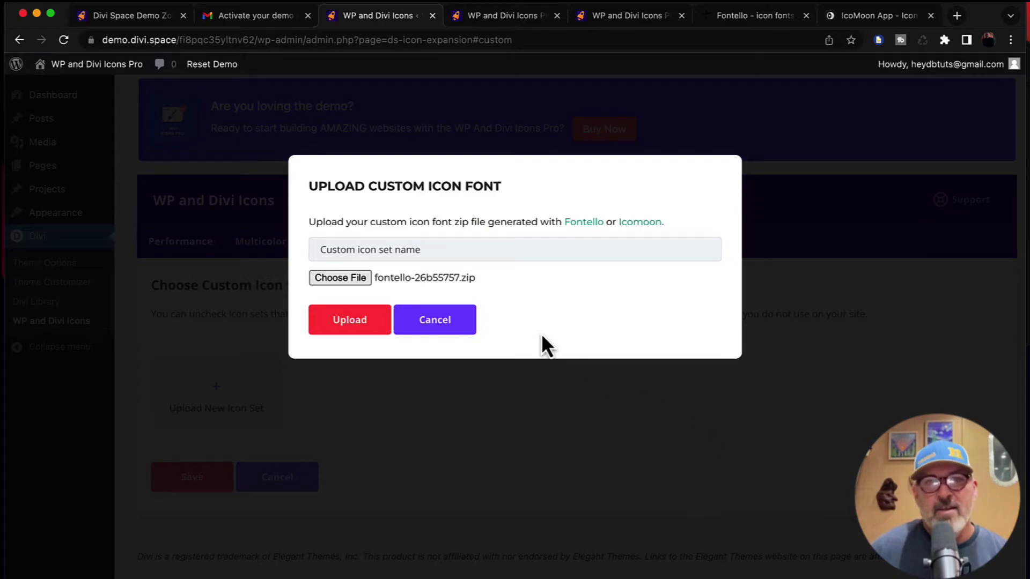
Name the custom icon set Fontello, upload it and save the plugin settings.
click(400, 251)
text(F)
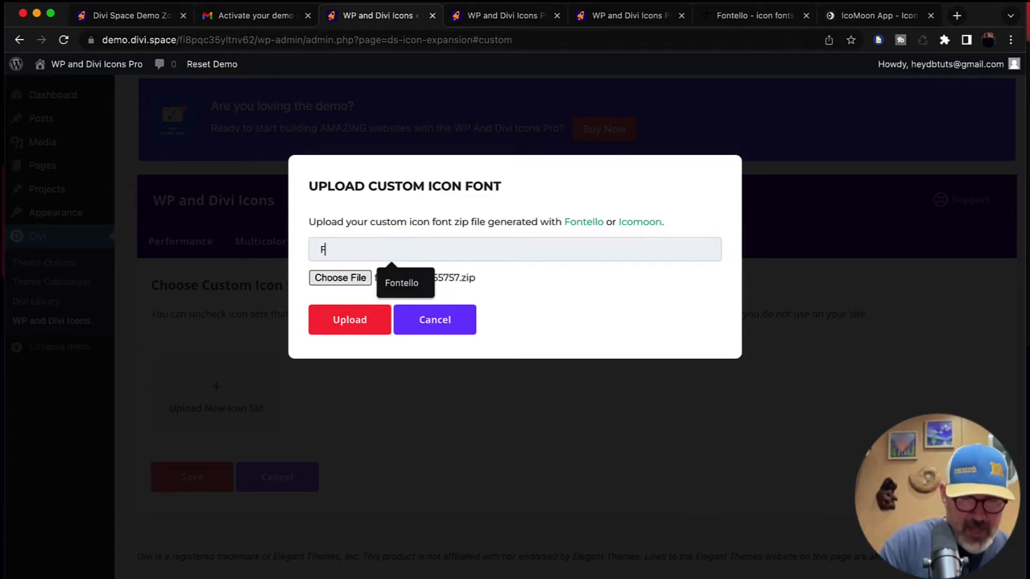
text(ontello)
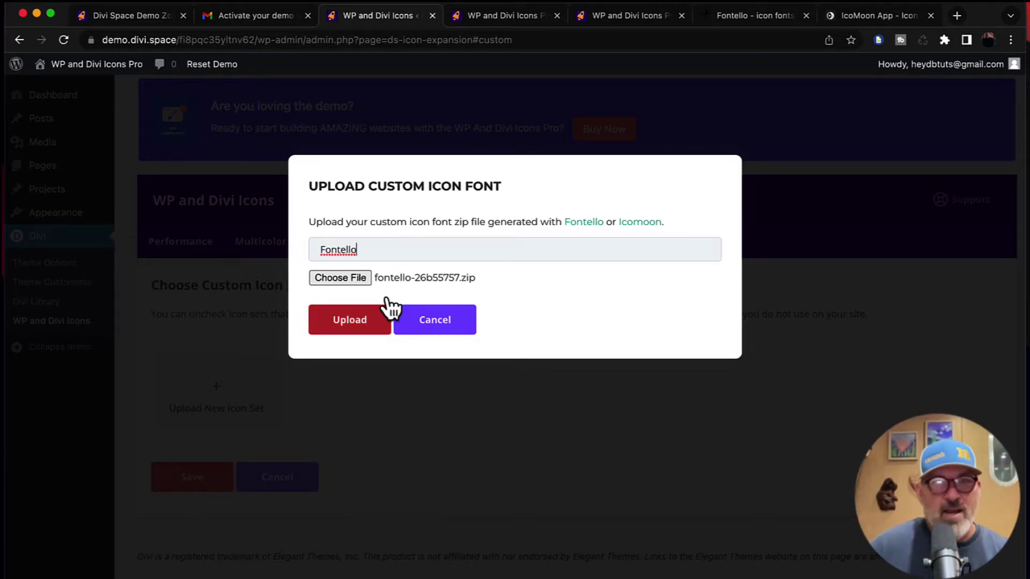
click(352, 320)
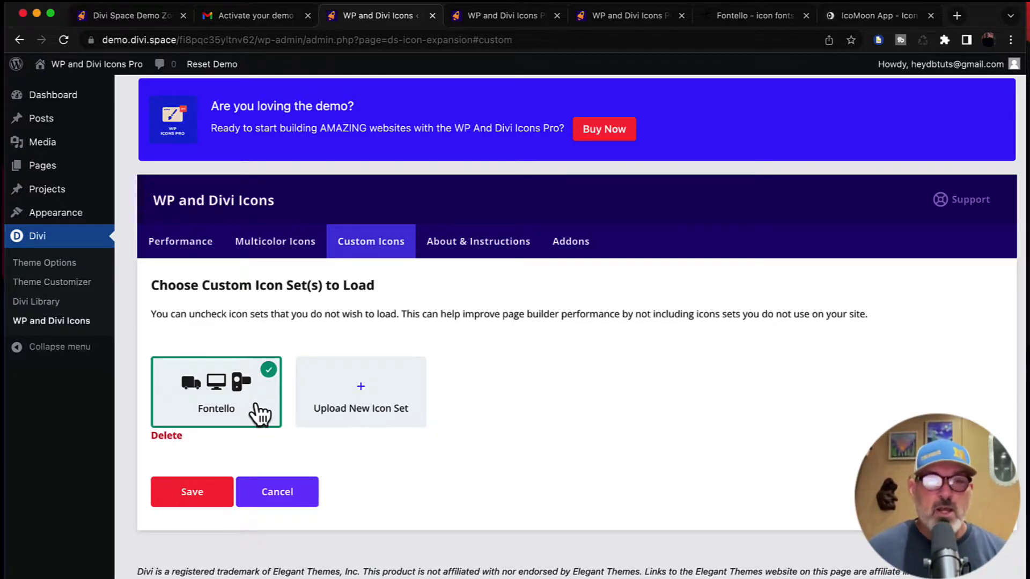
click(185, 499)
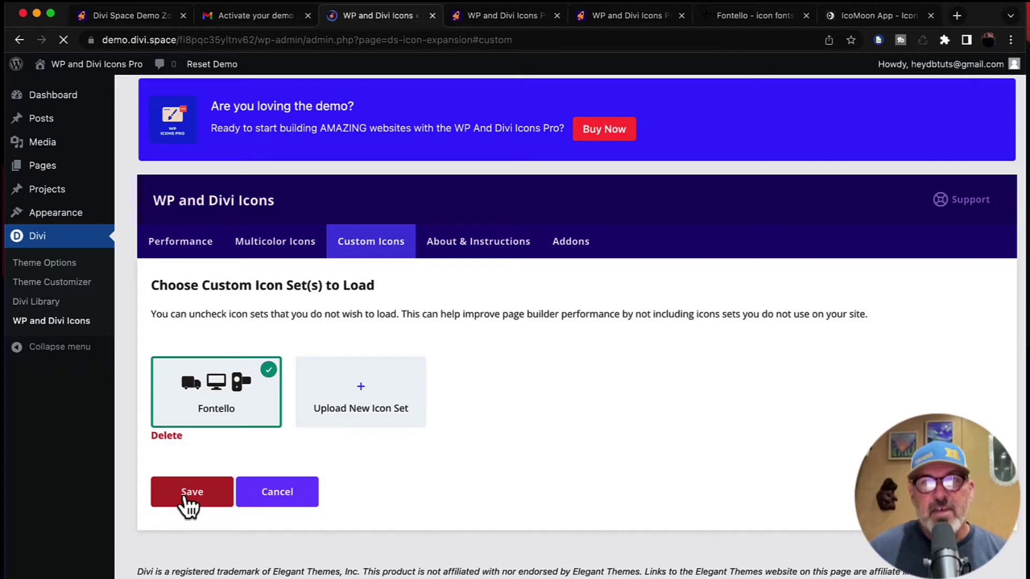
Switch to the delivery demo site and look over the icons in its Our Services section.
click(489, 18)
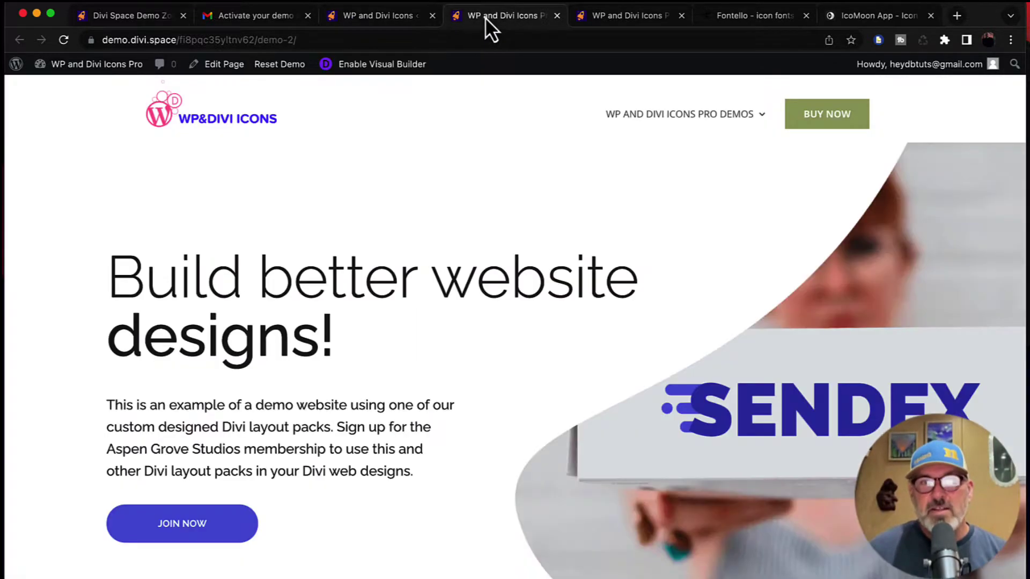
scroll(407, 319, down, 15)
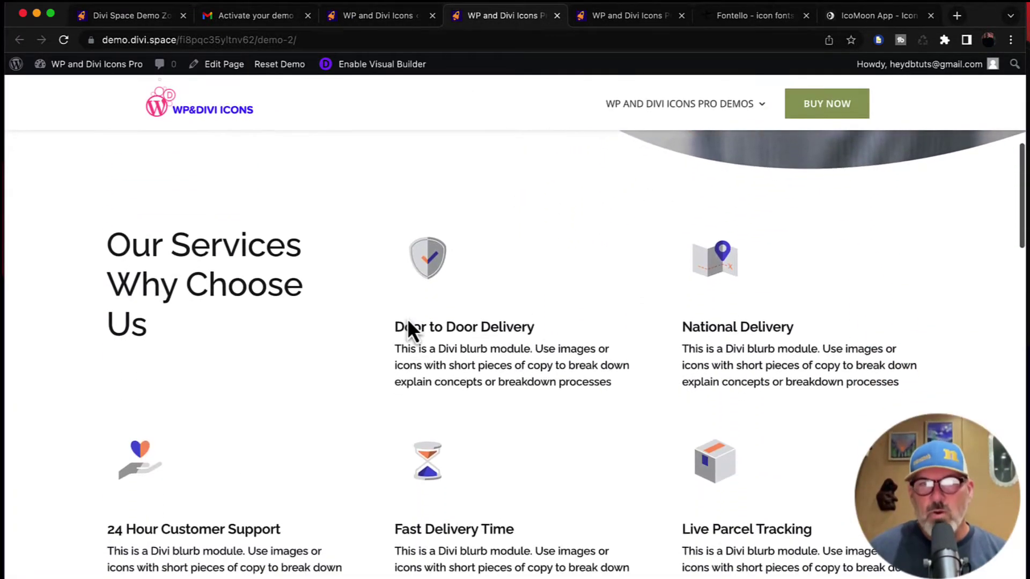
scroll(407, 319, up, 6)
scroll(407, 325, up, 8)
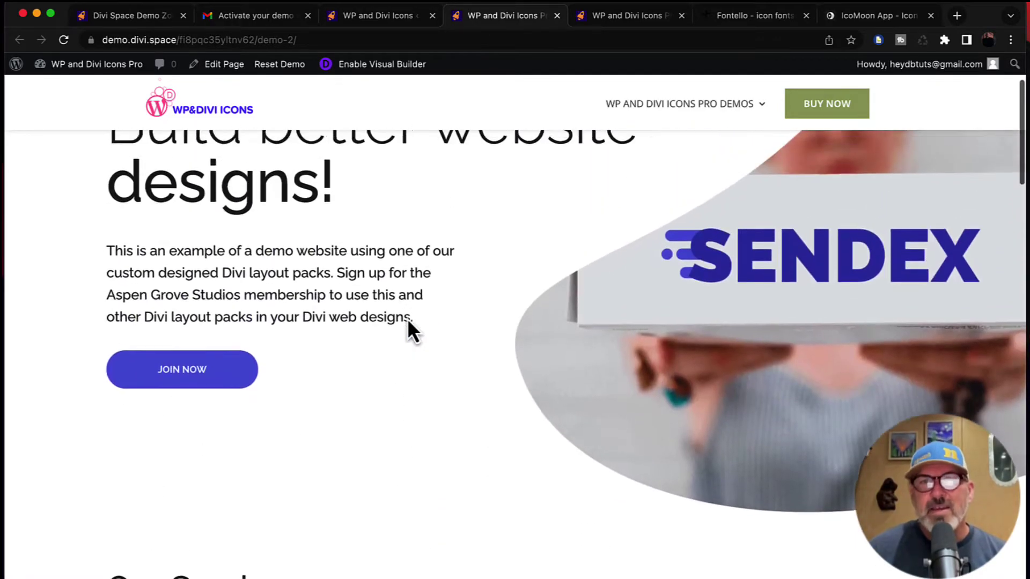
scroll(408, 322, down, 8)
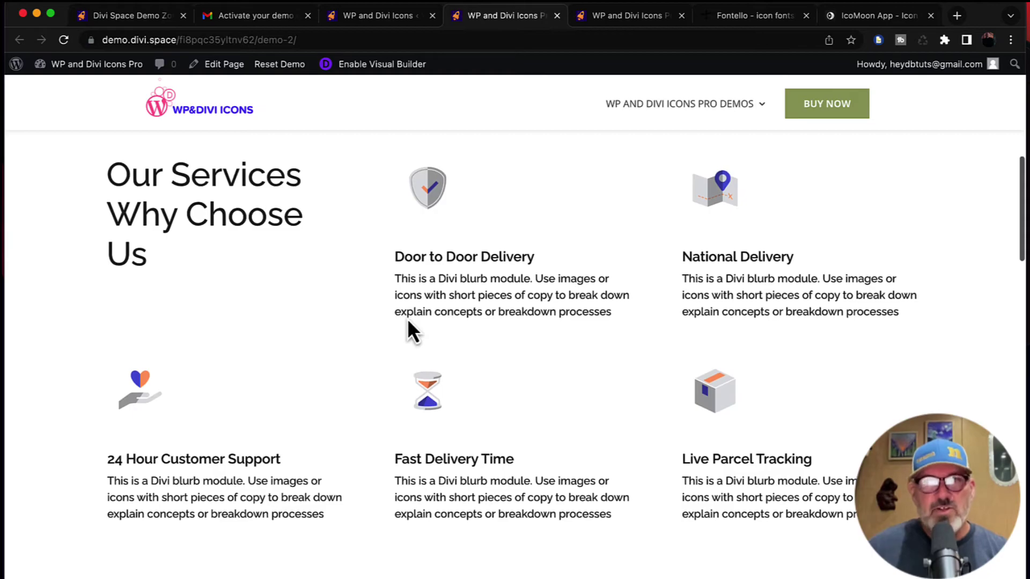
scroll(407, 319, down, 6)
scroll(408, 319, down, 5)
scroll(407, 318, up, 15)
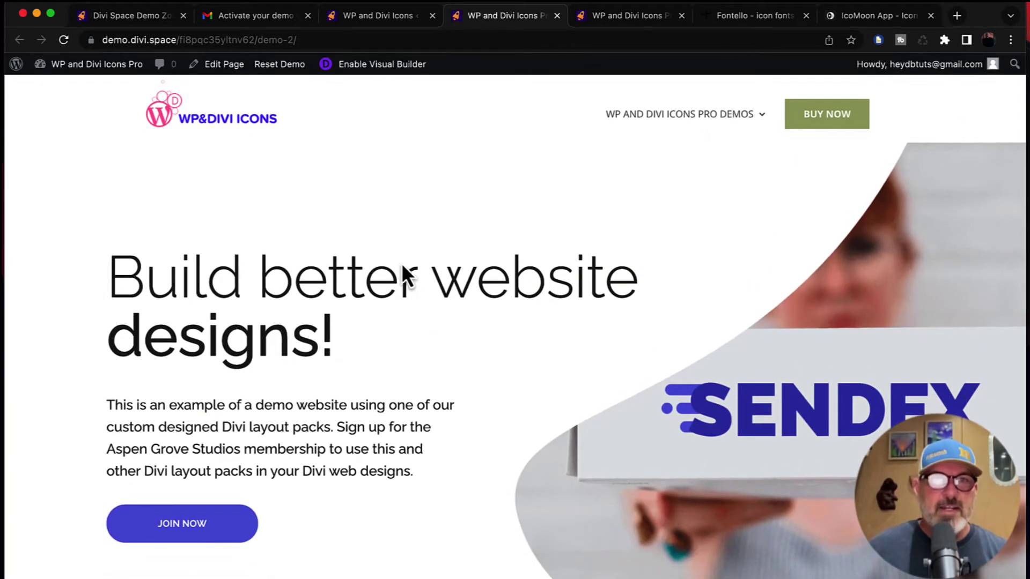
Enable the Visual Builder on the delivery demo page and open the Door to Door Delivery blurb's settings.
click(381, 64)
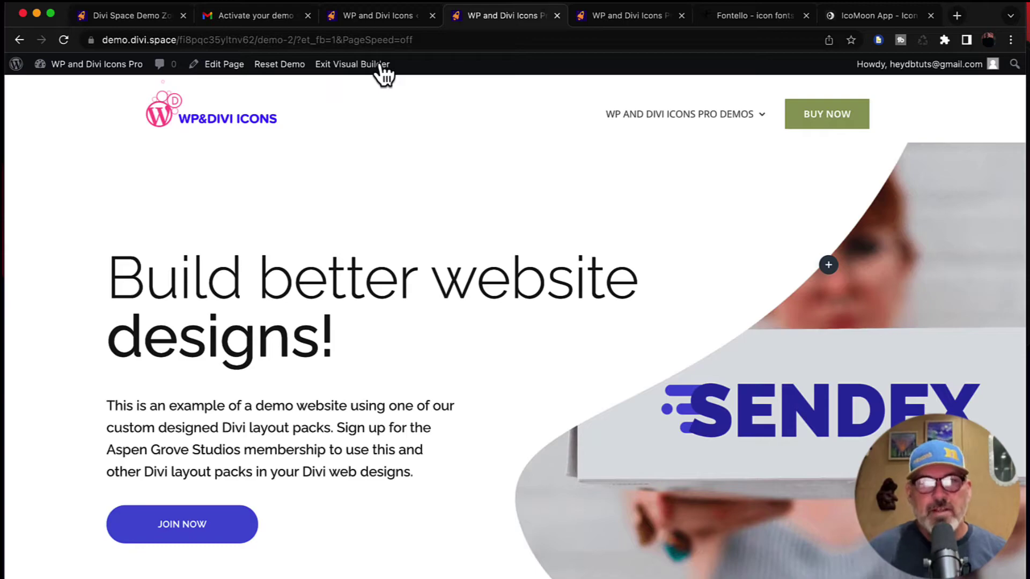
scroll(429, 358, down, 3)
scroll(429, 353, down, 3)
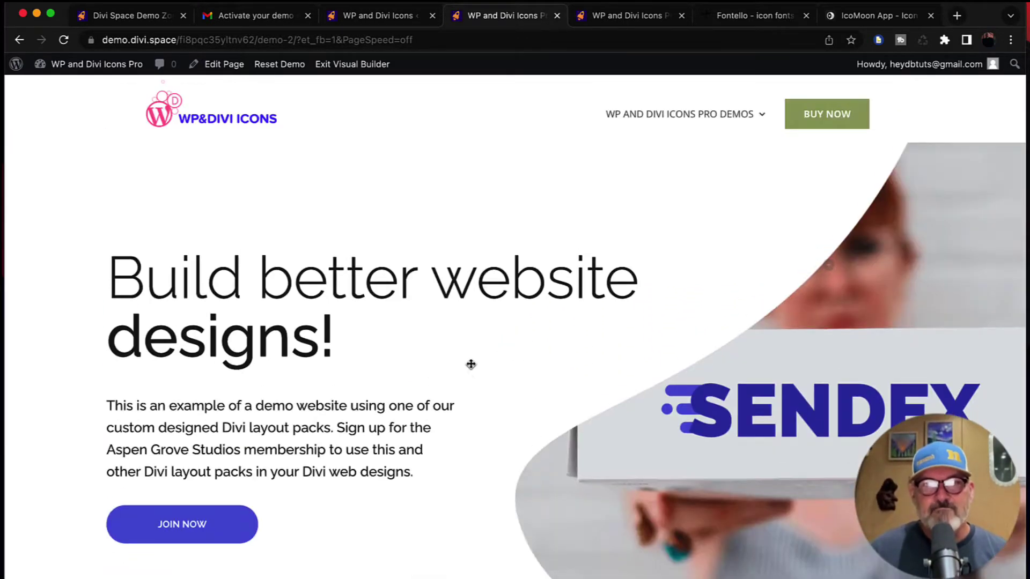
scroll(471, 364, down, 3)
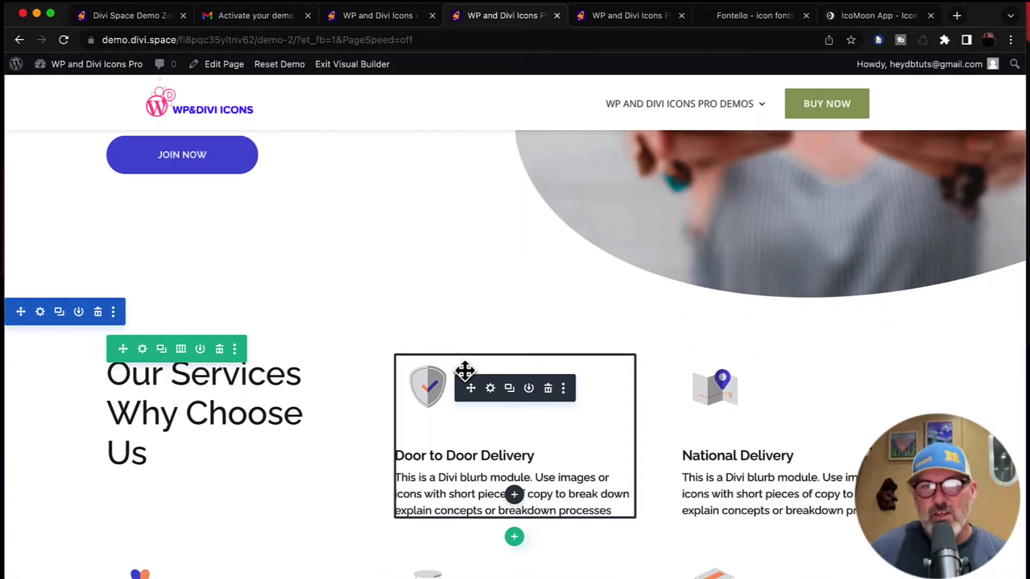
click(490, 388)
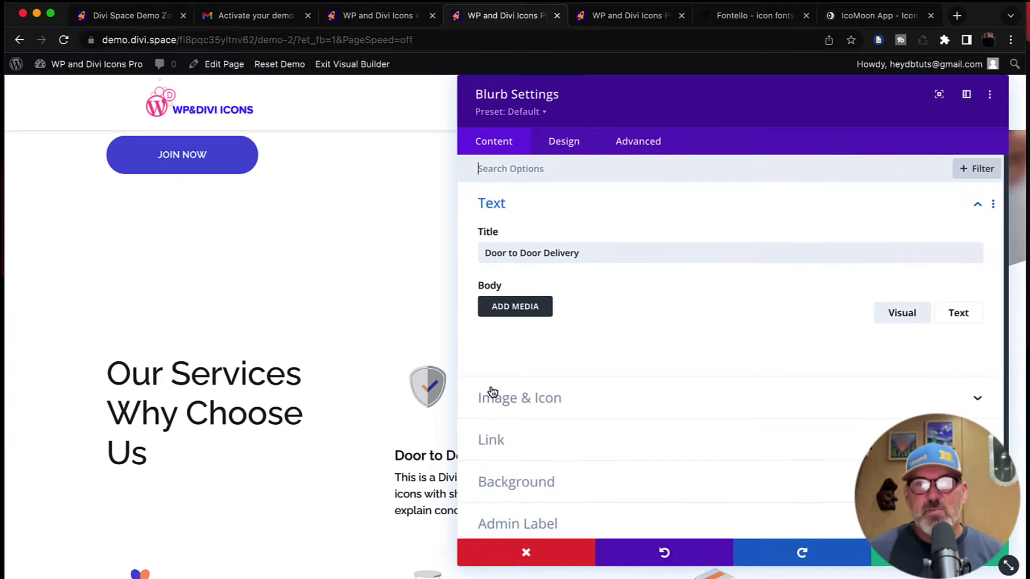
Change the blurb's icon type to Single Color Icon, filter the icons by Fontello and choose the truck.
click(536, 463)
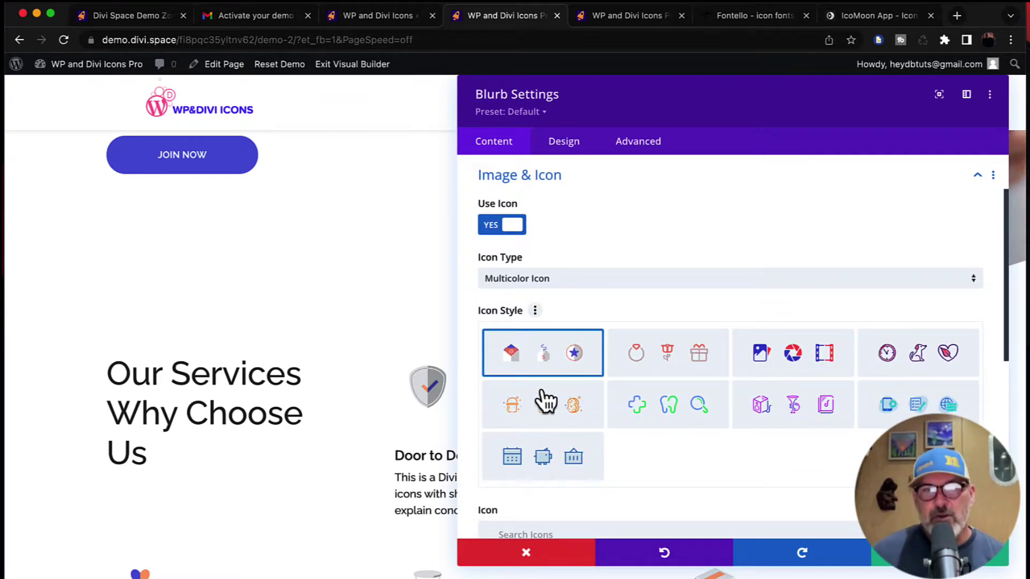
click(558, 291)
click(560, 293)
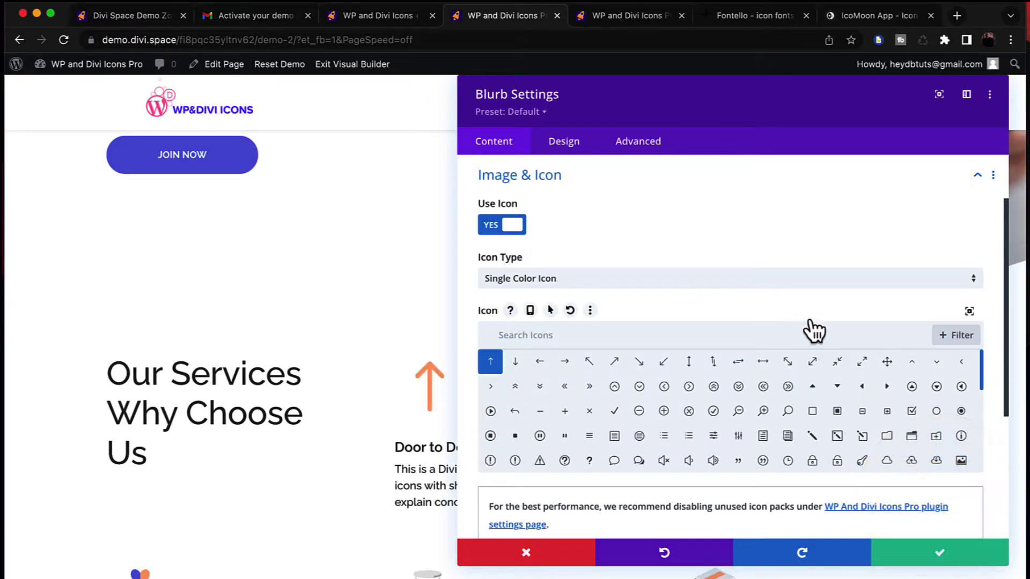
click(953, 338)
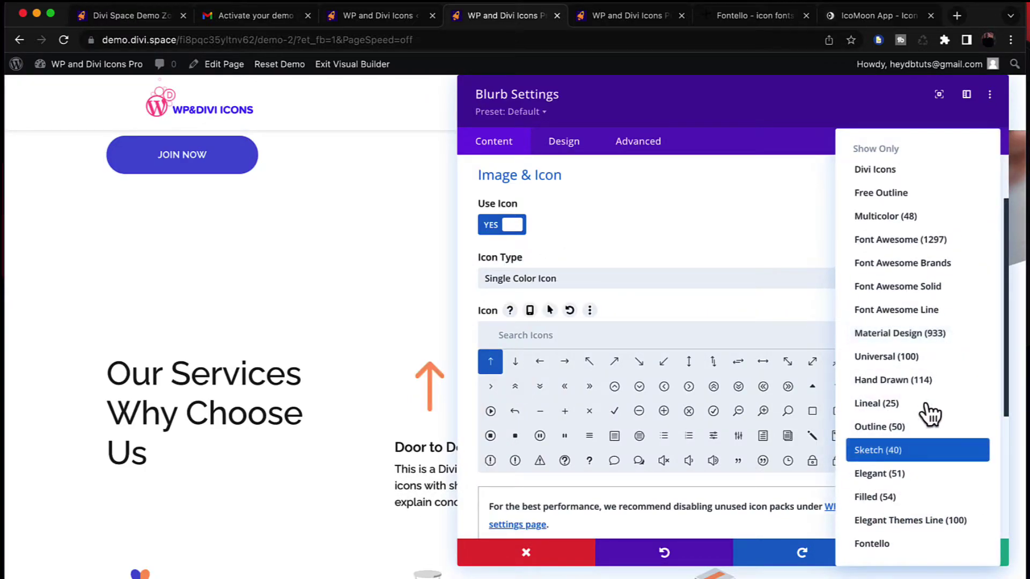
click(880, 552)
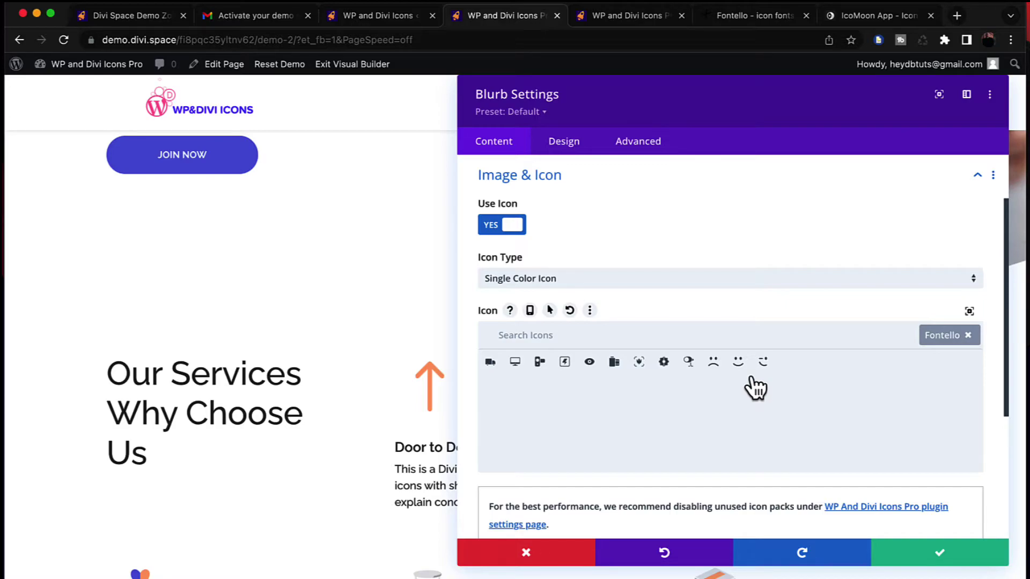
click(490, 363)
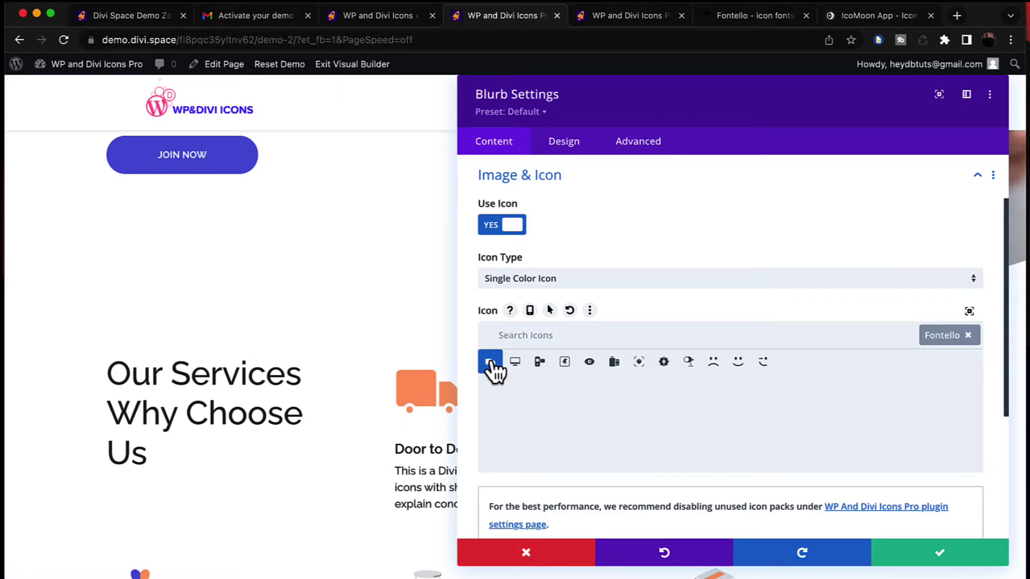
Set the Door to Door Delivery truck icon to the dark orange swatch and 50px width, and save the blurb.
scroll(582, 381, down, 5)
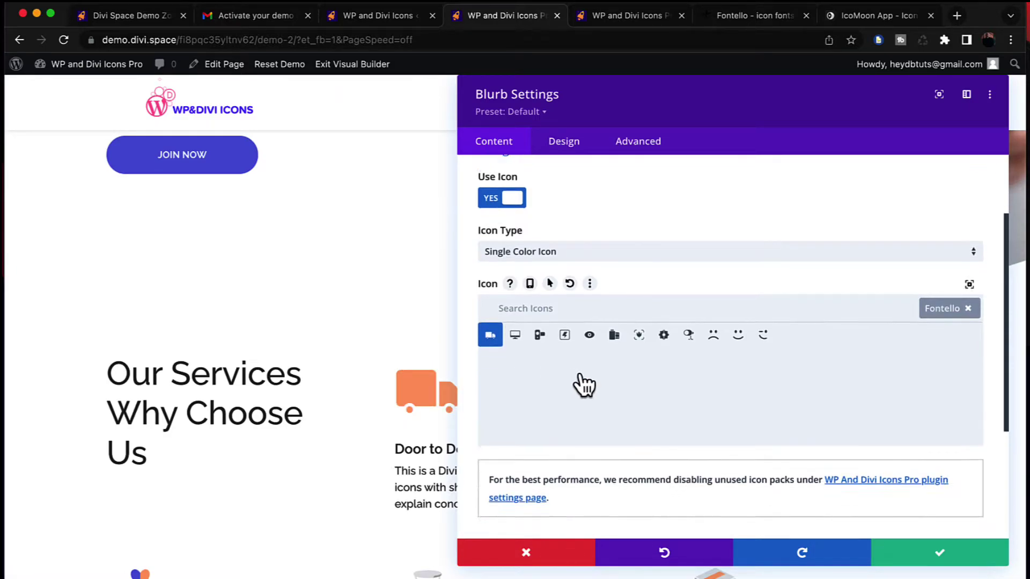
scroll(581, 344, up, 2)
click(563, 142)
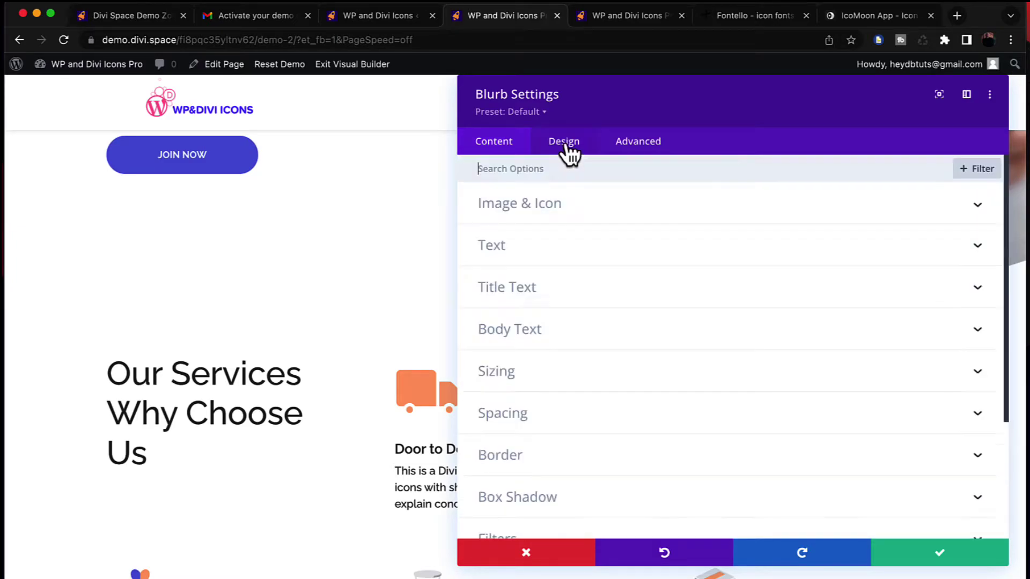
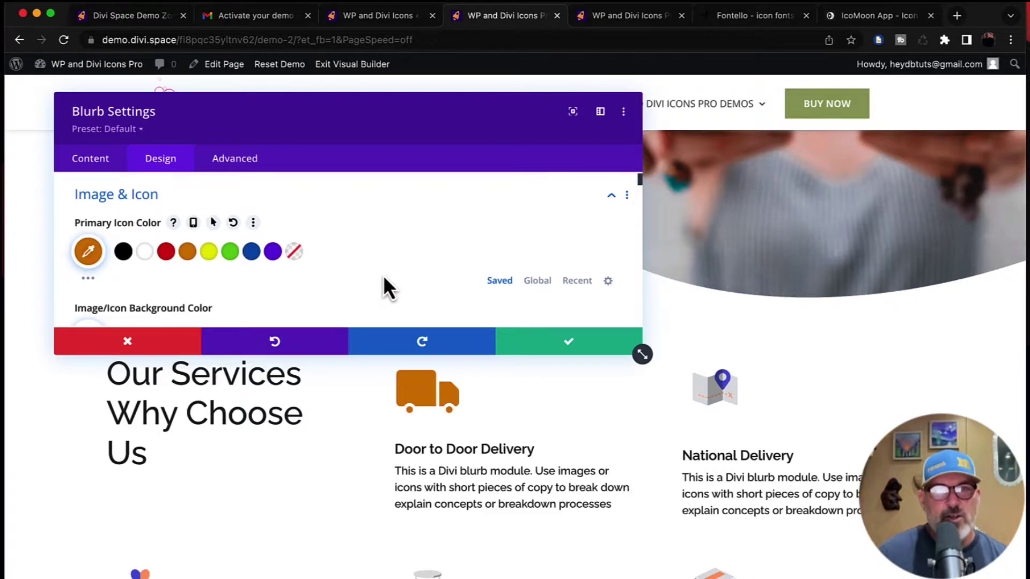
scroll(383, 275, down, 1)
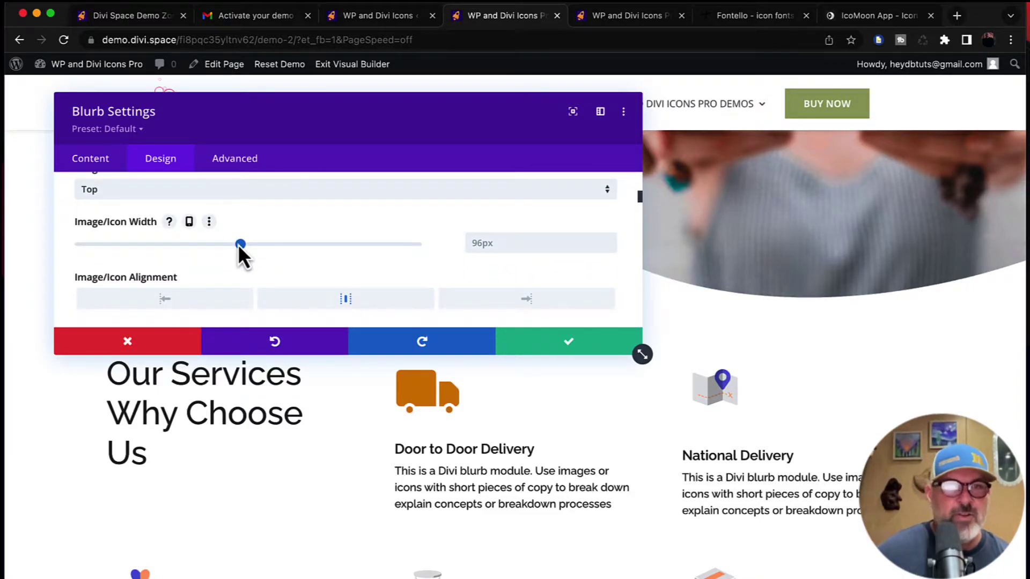
drag(238, 246, 163, 243)
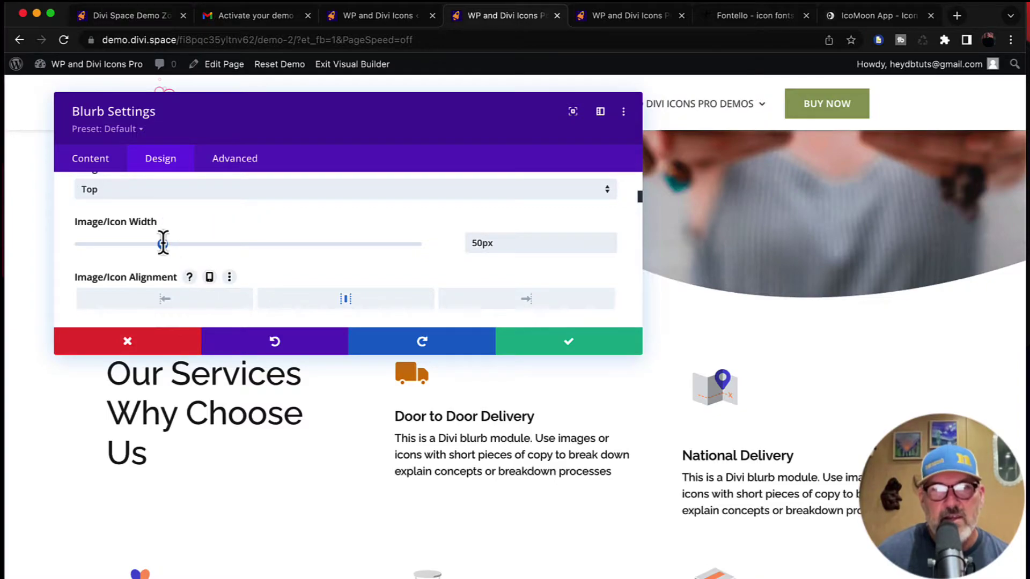
click(569, 346)
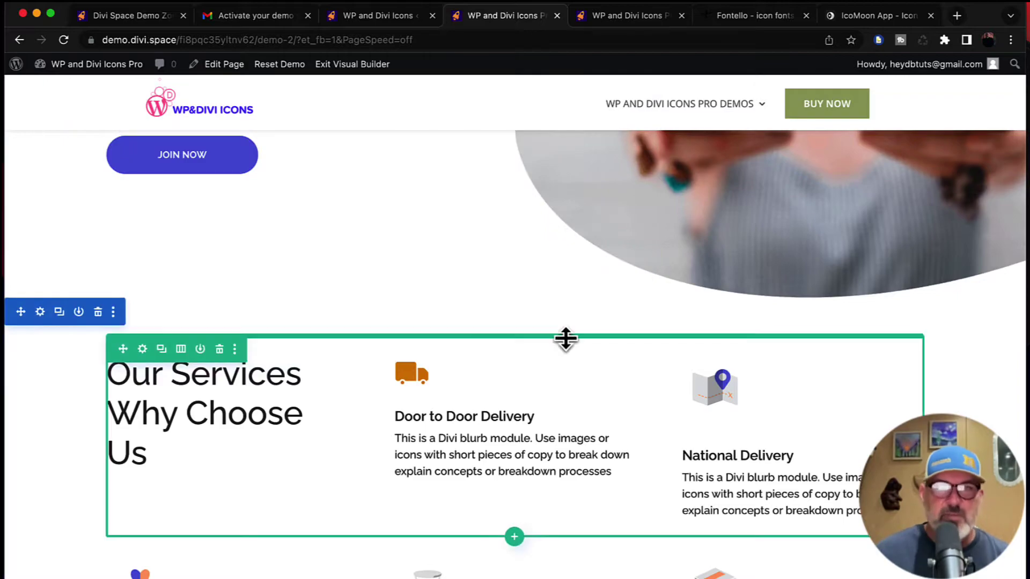
Open the National Delivery blurb's settings and change its icon type to Single Color Icon.
click(777, 388)
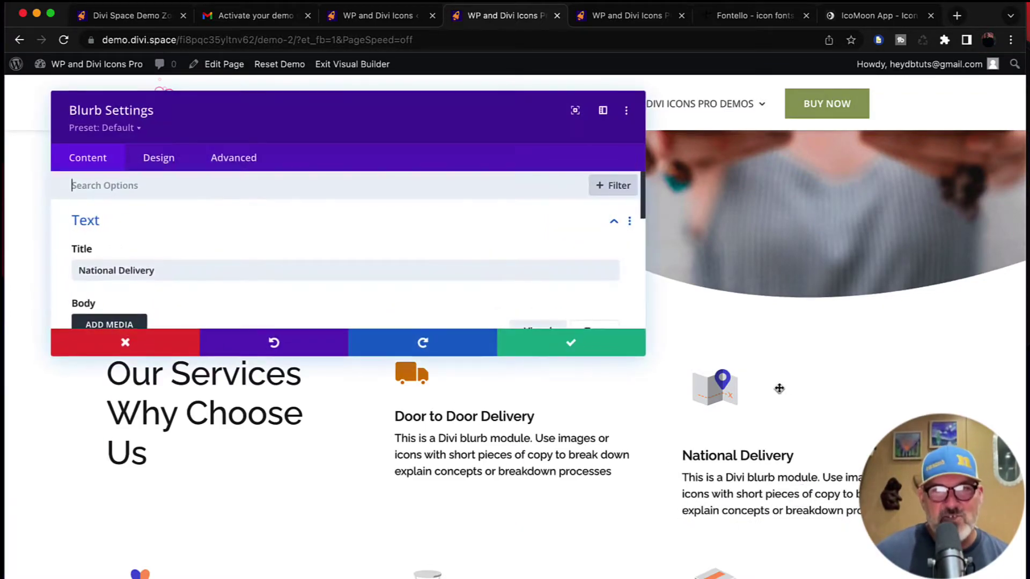
scroll(222, 261, down, 10)
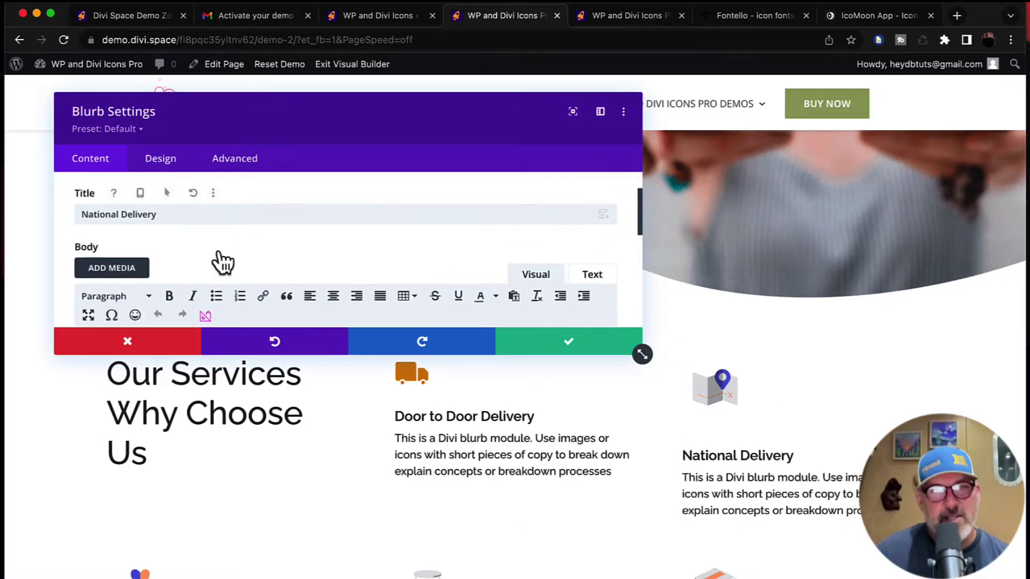
scroll(172, 259, up, 2)
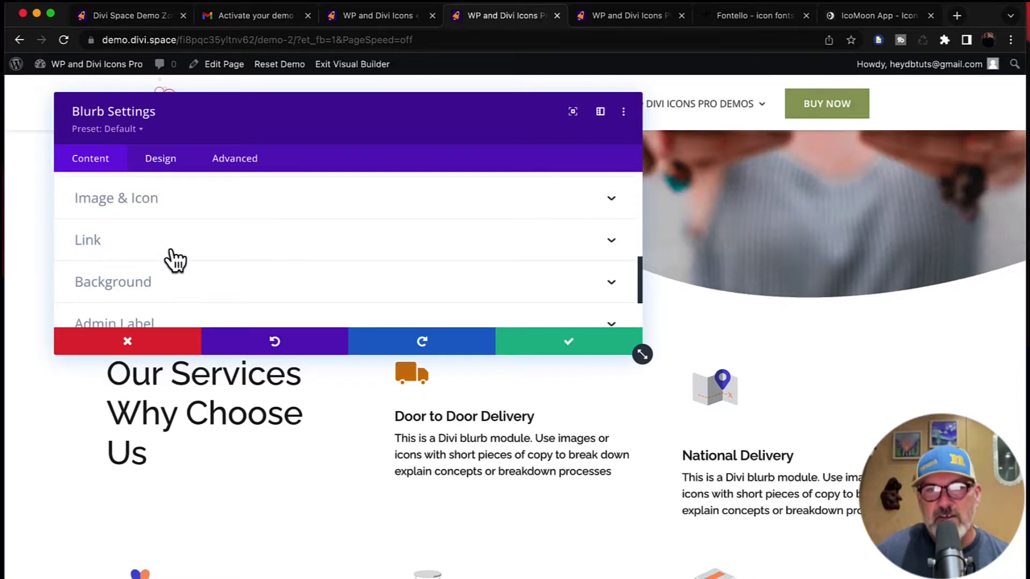
click(152, 204)
scroll(282, 258, up, 2)
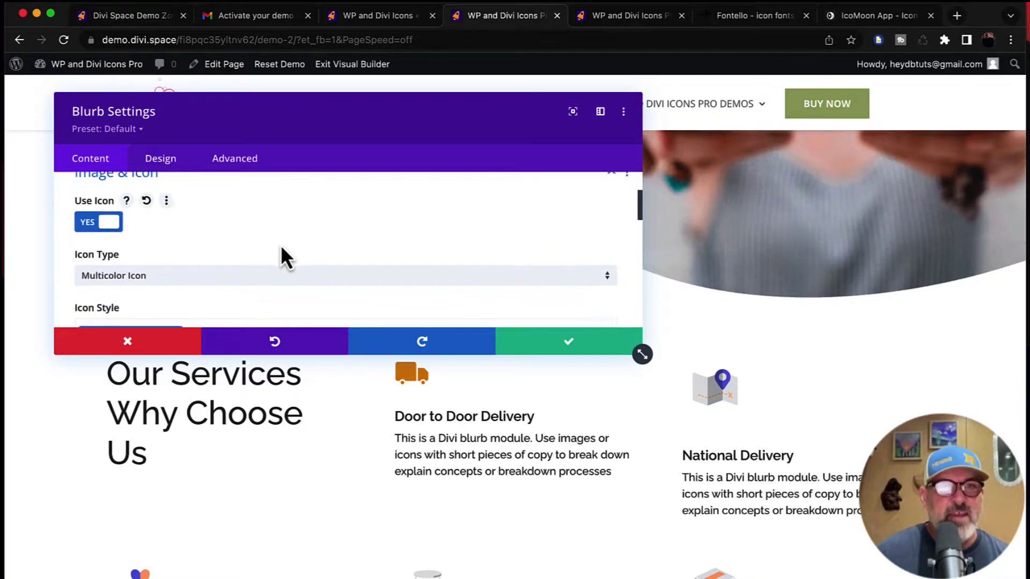
scroll(268, 259, down, 1)
click(203, 268)
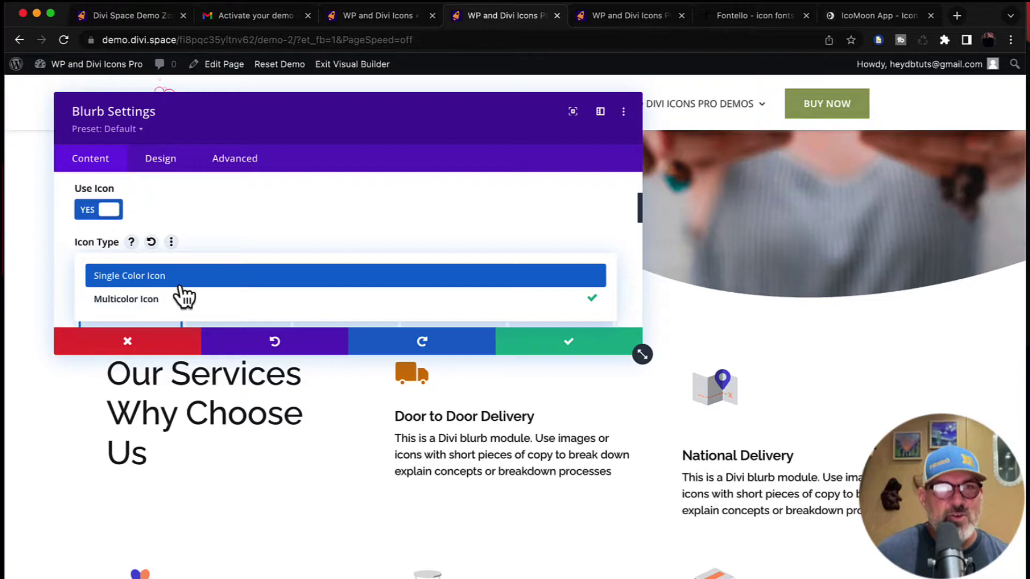
click(179, 282)
Filter the National Delivery blurb's icons by Fontello and choose the smiling face.
scroll(292, 283, down, 2)
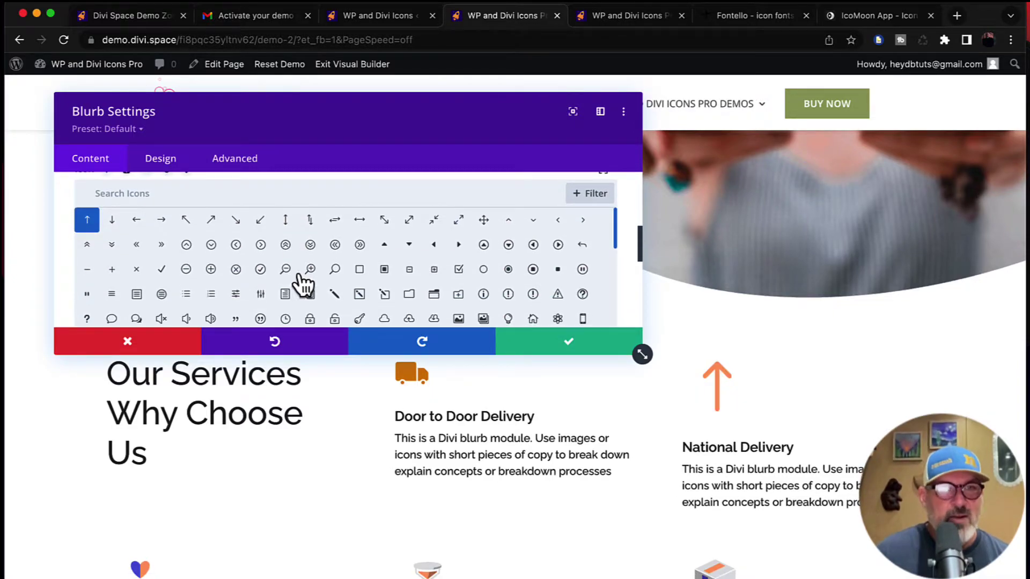
click(587, 199)
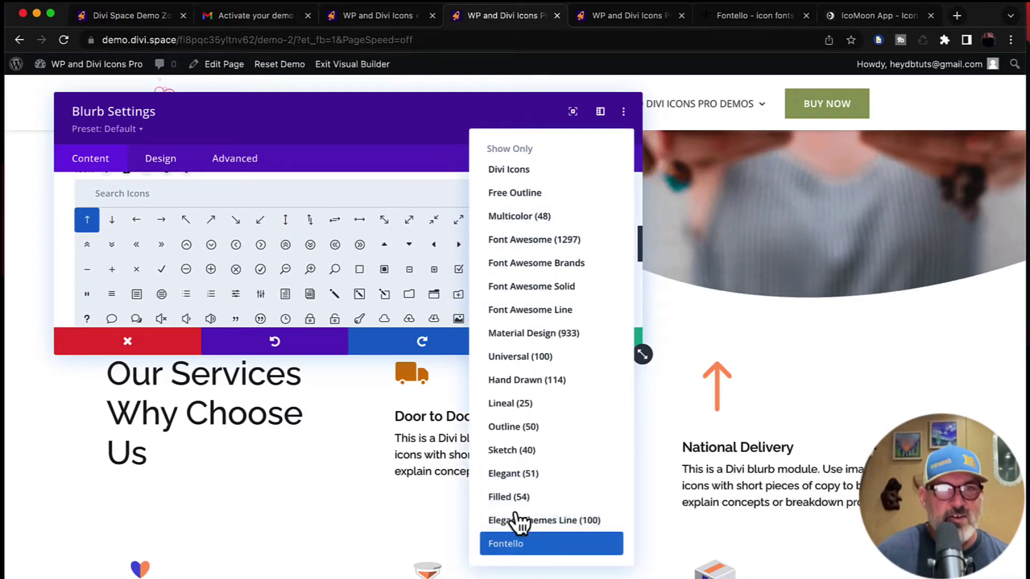
click(508, 550)
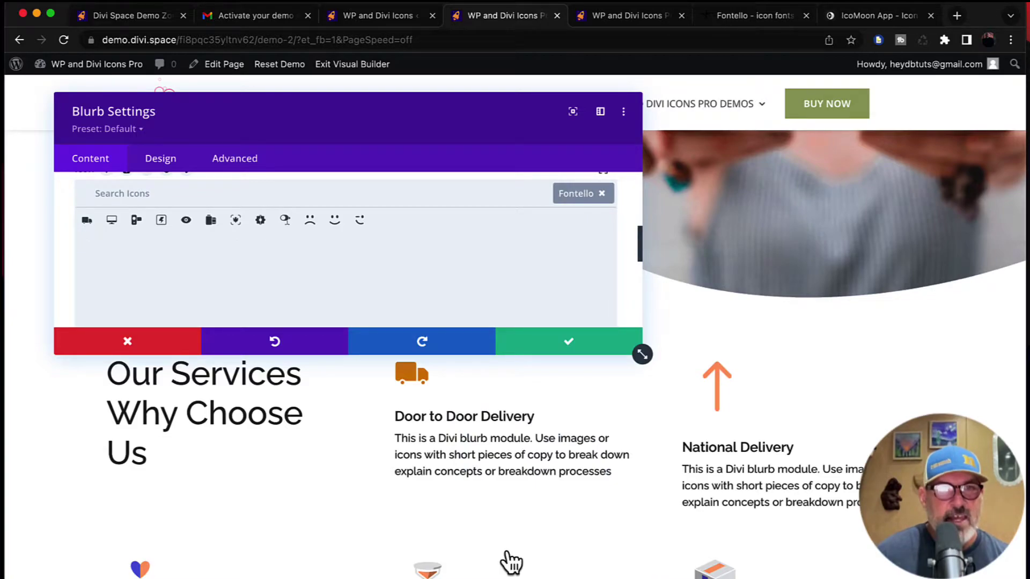
click(333, 221)
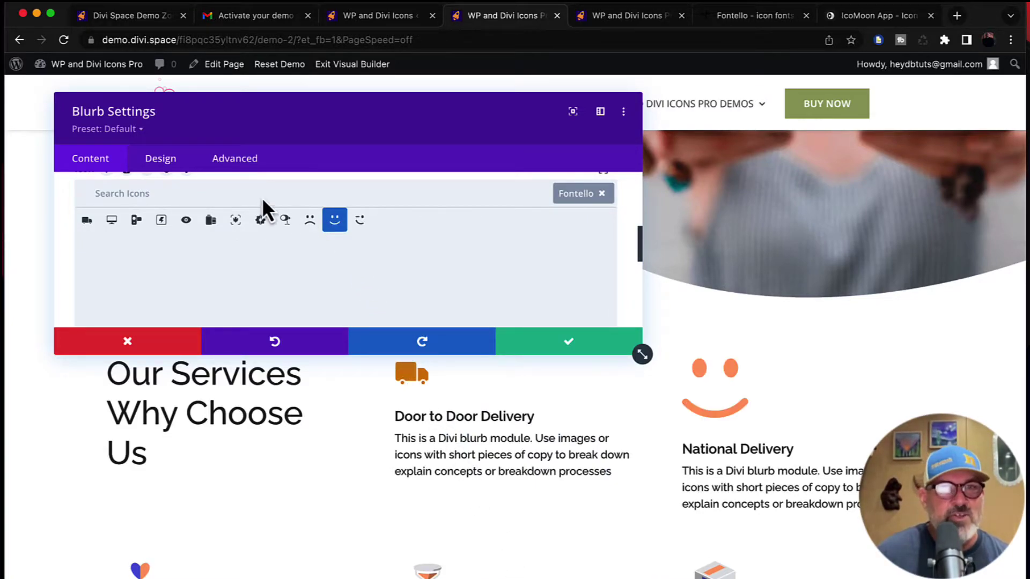
Set the smiling face's primary icon color to the dark blue swatch in the blurb's design settings.
click(153, 169)
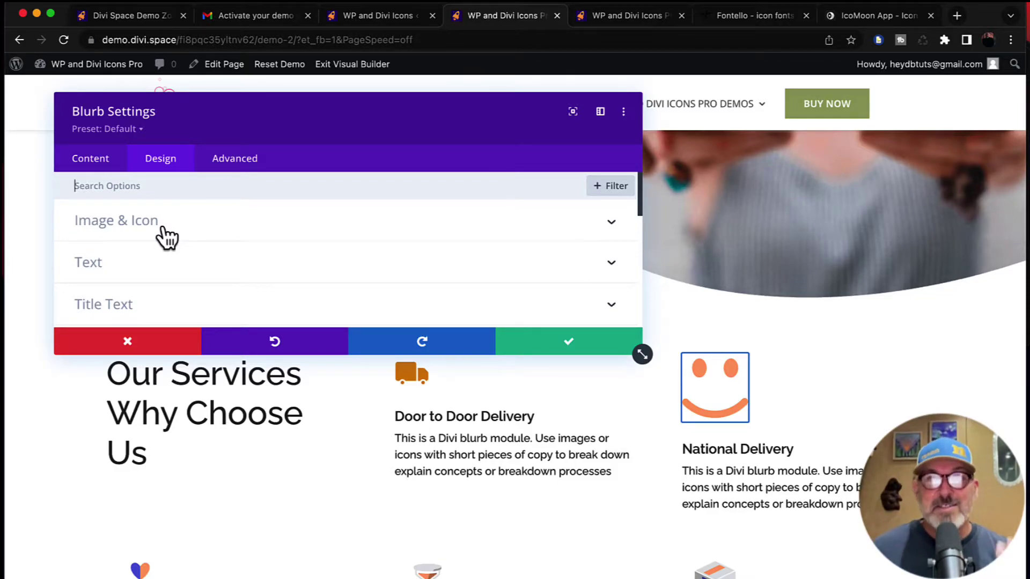
click(143, 236)
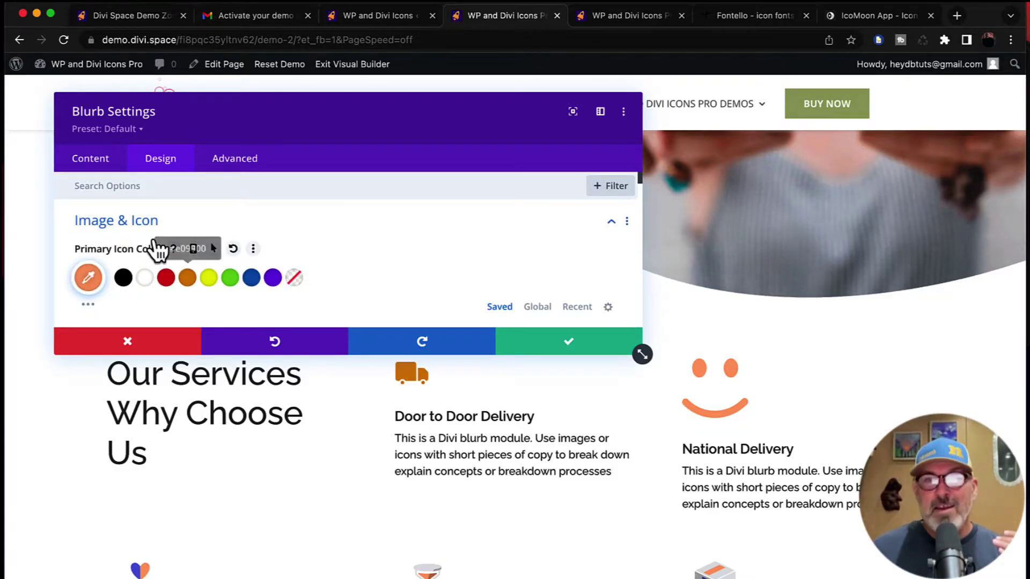
click(251, 278)
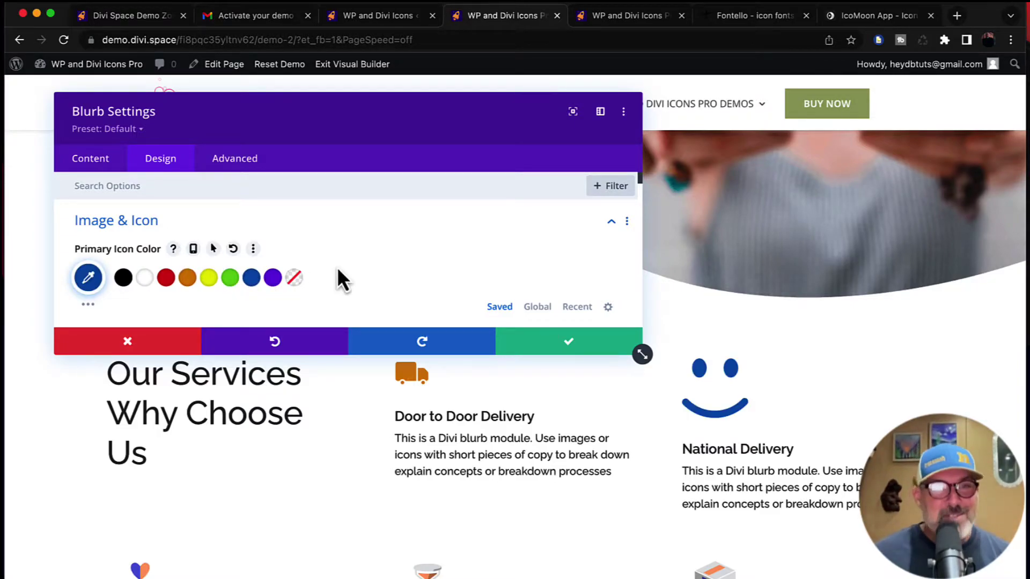
Set the smiling face icon's width to 50px and save the National Delivery blurb.
scroll(338, 274, down, 5)
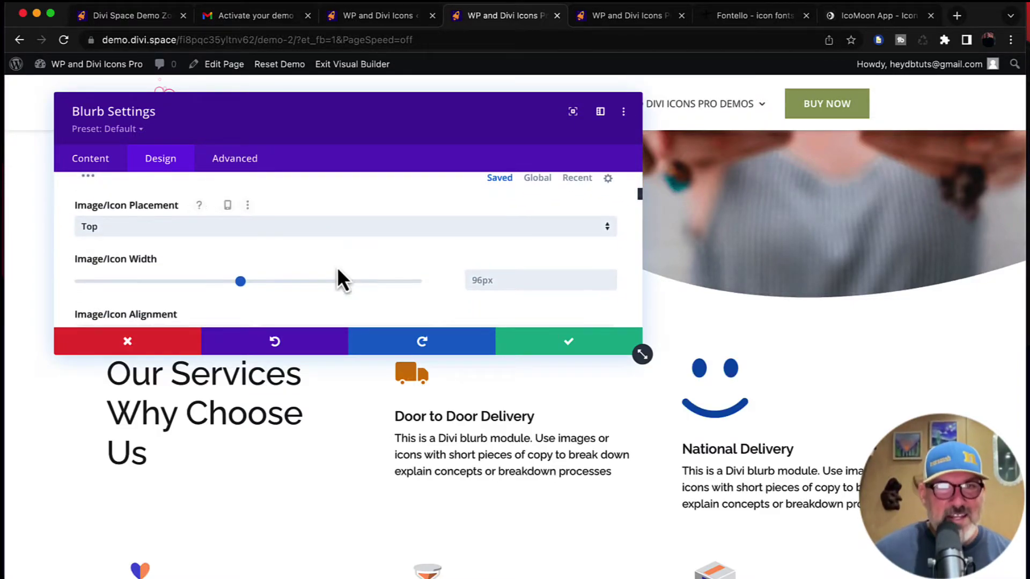
scroll(338, 273, down, 1)
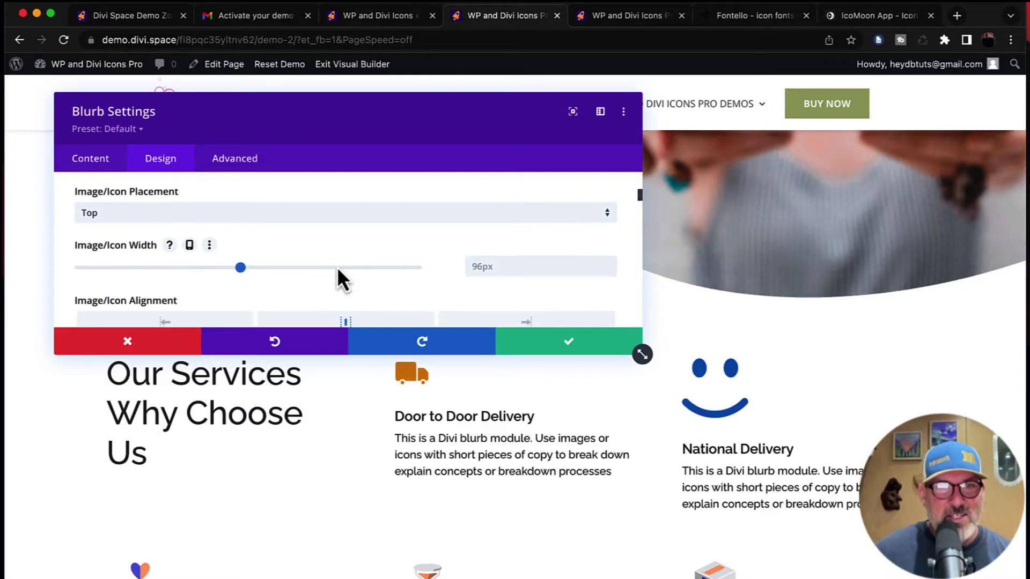
click(480, 258)
key(ctrl+a)
text(50)
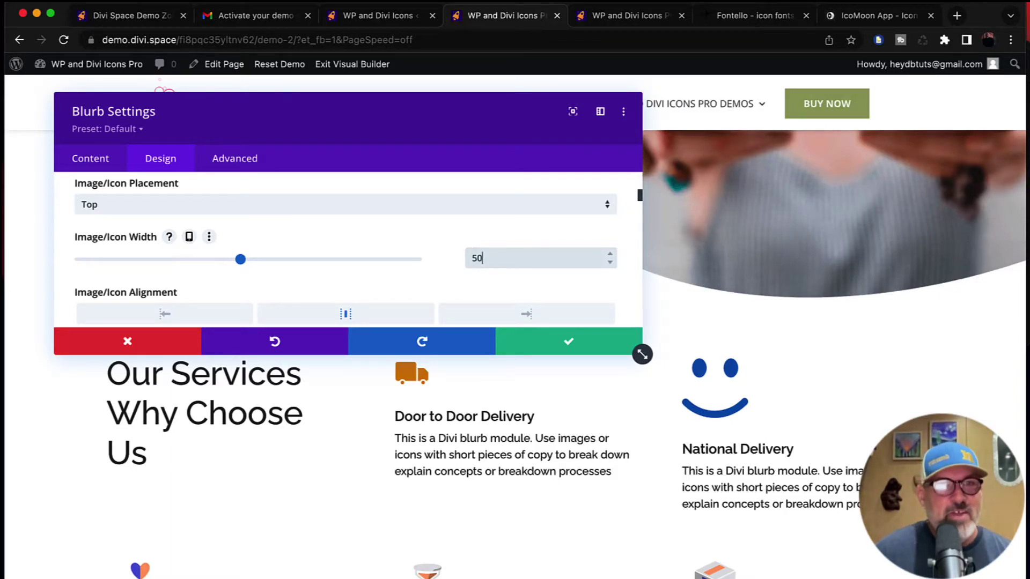
key(Return)
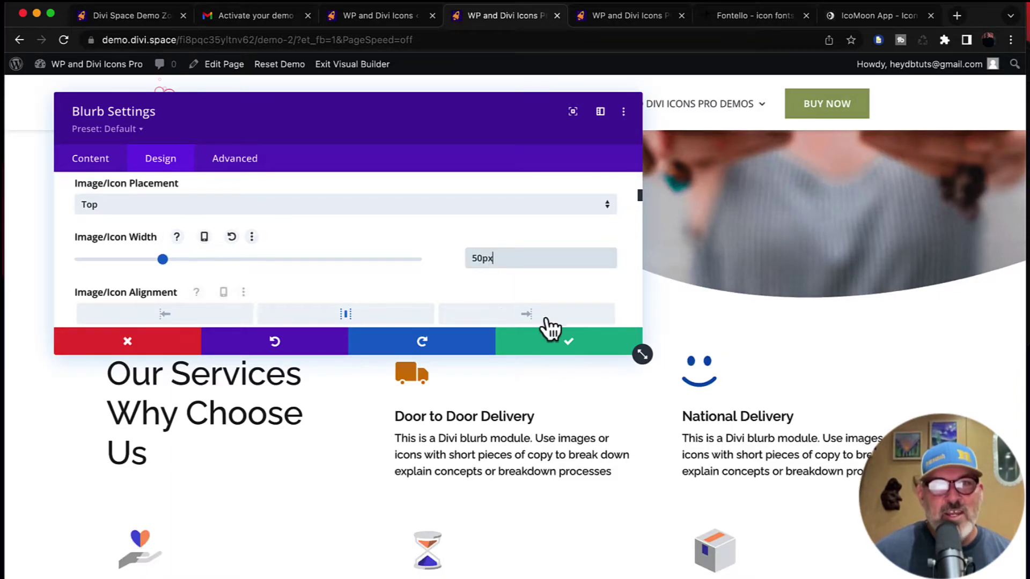
click(572, 346)
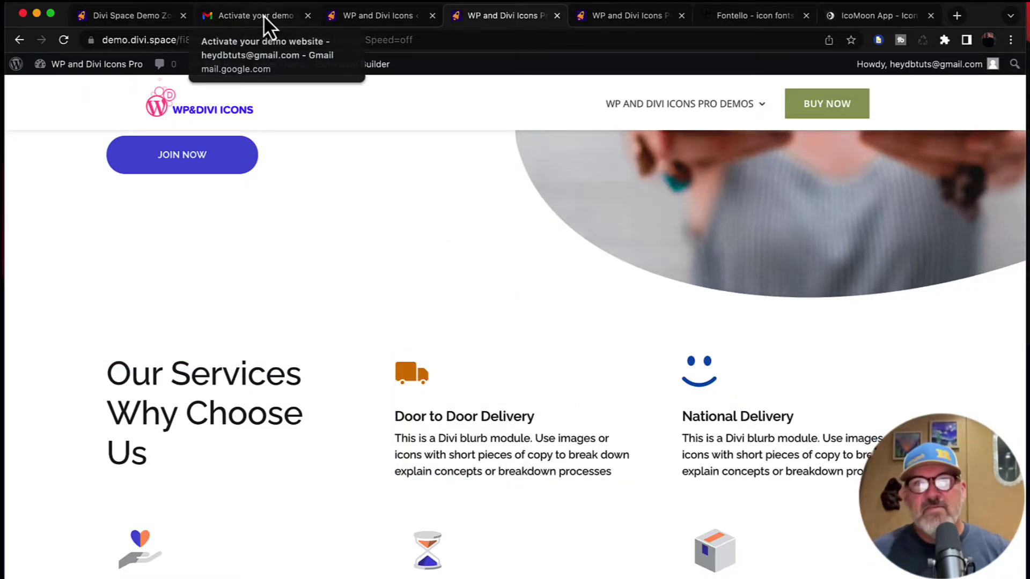
Switch to the WP and Divi Icons settings, deselect the Fontello custom icon set and save.
click(325, 15)
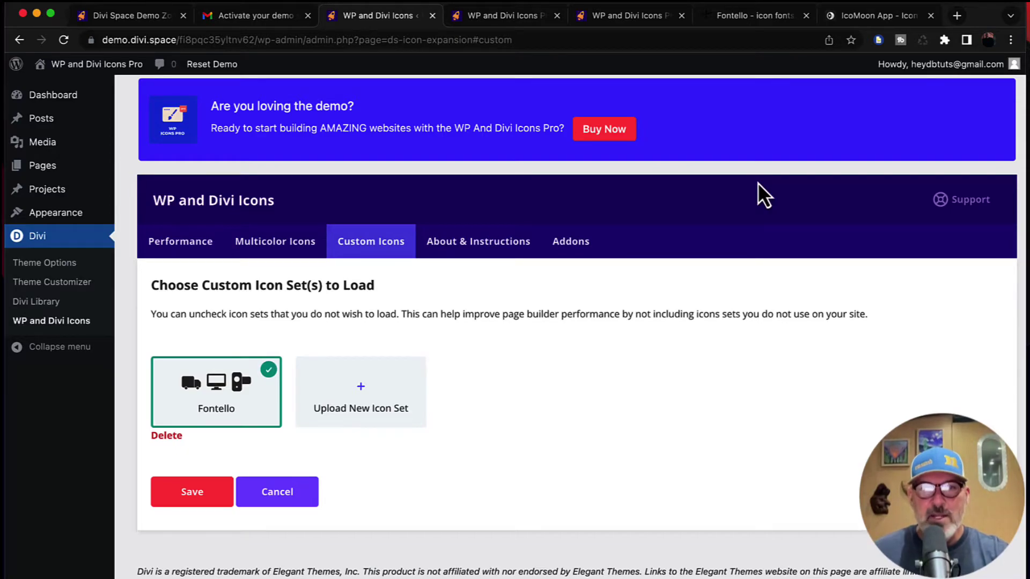
click(267, 371)
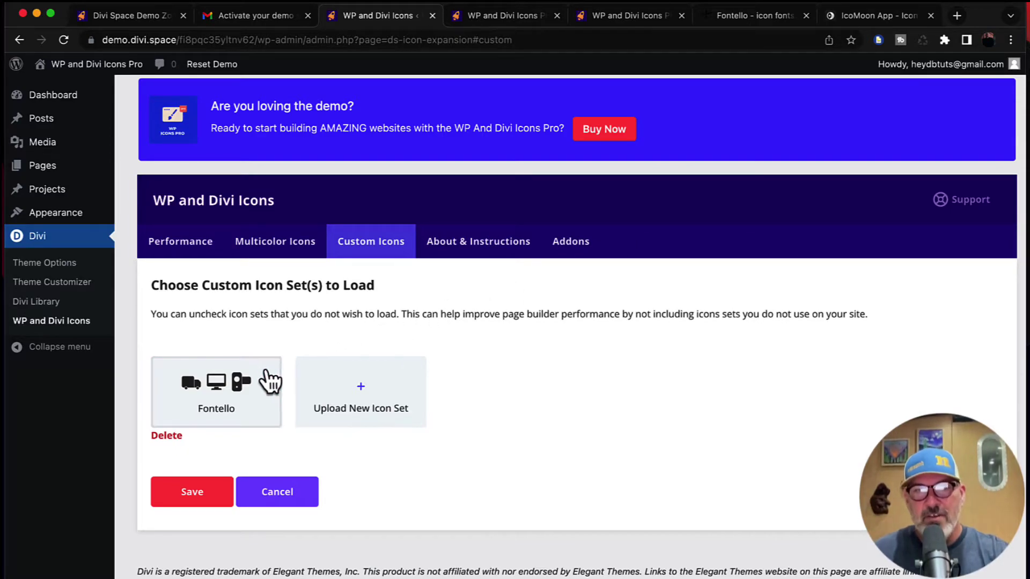
click(191, 501)
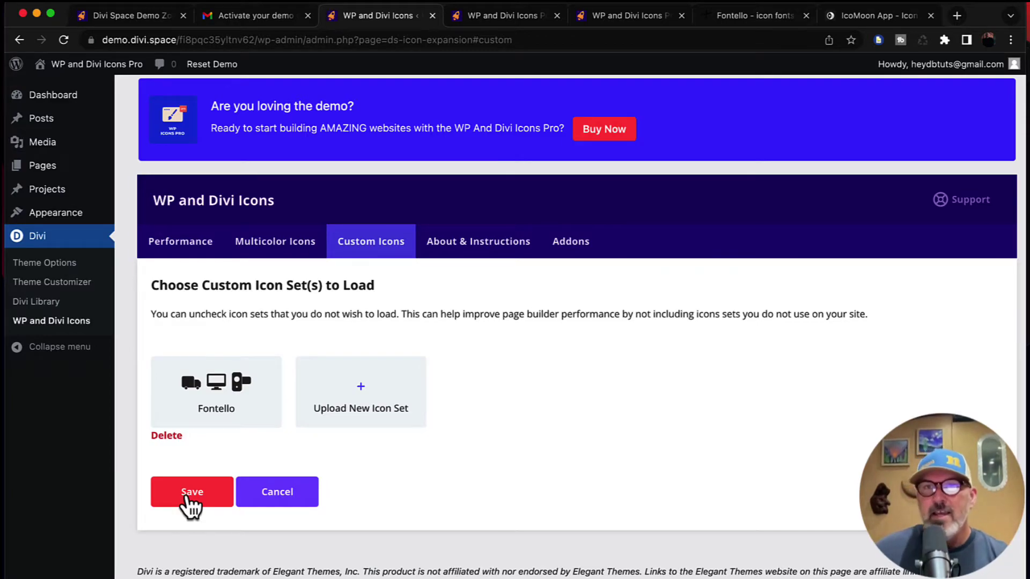
Switch to the IcoMoon app, start importing icons and open the Icons folder on the Desktop.
click(851, 21)
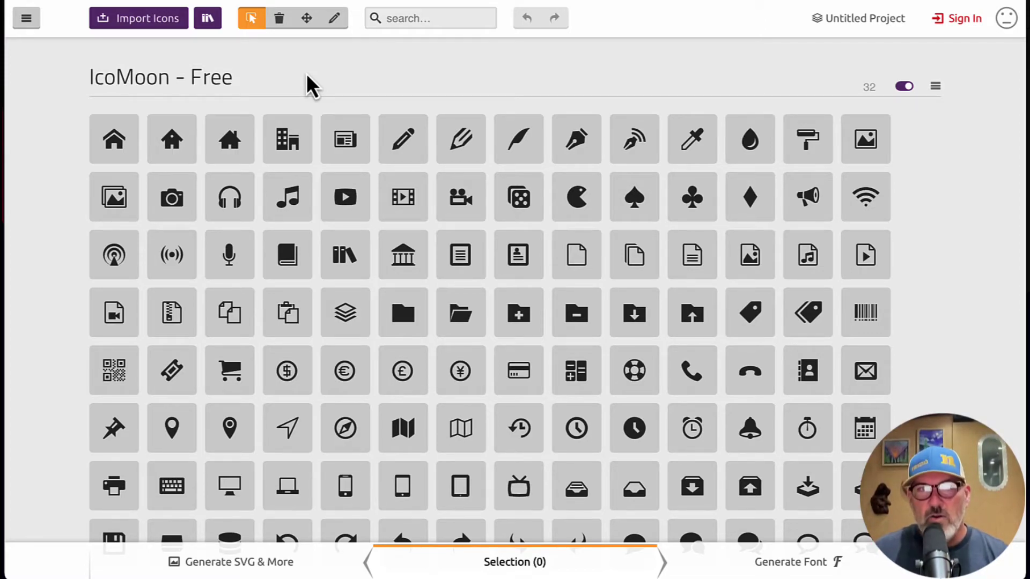
click(129, 30)
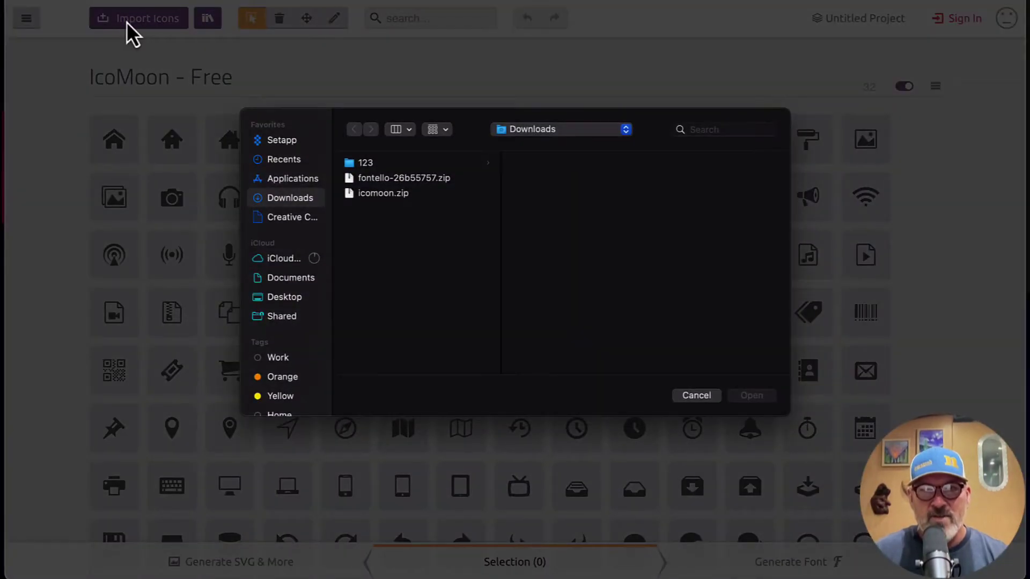
click(284, 298)
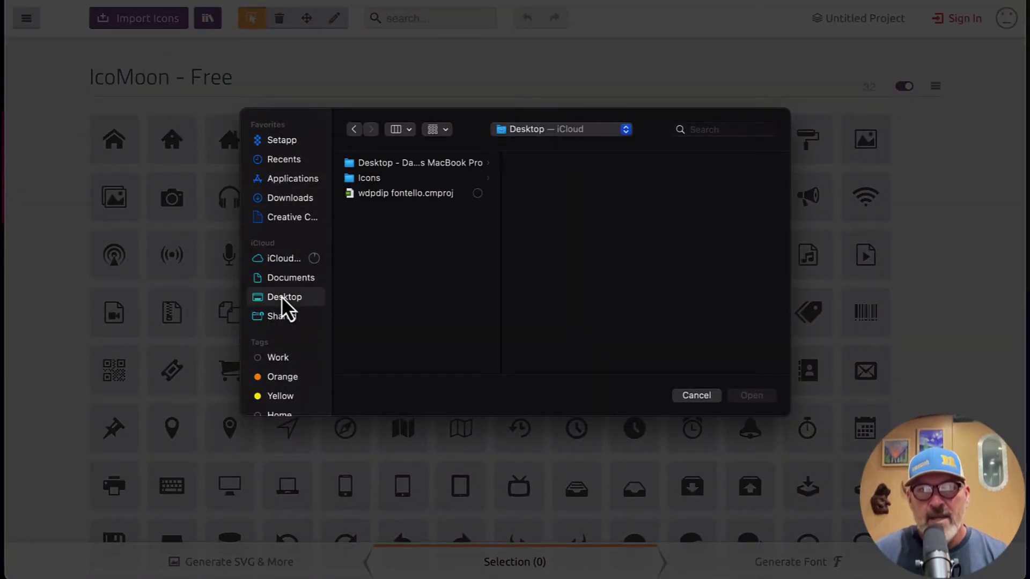
click(367, 179)
click(400, 130)
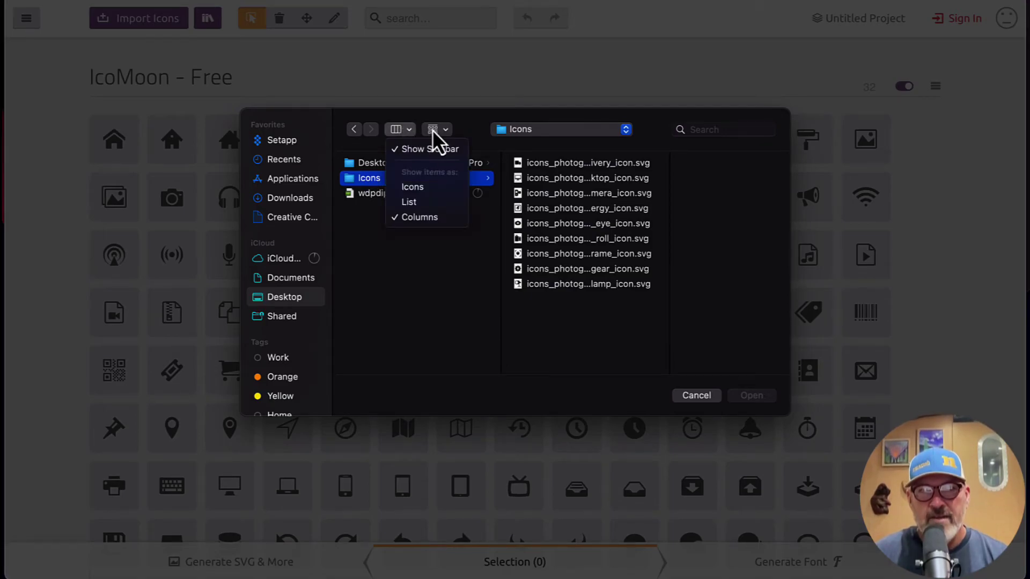
click(432, 130)
click(432, 132)
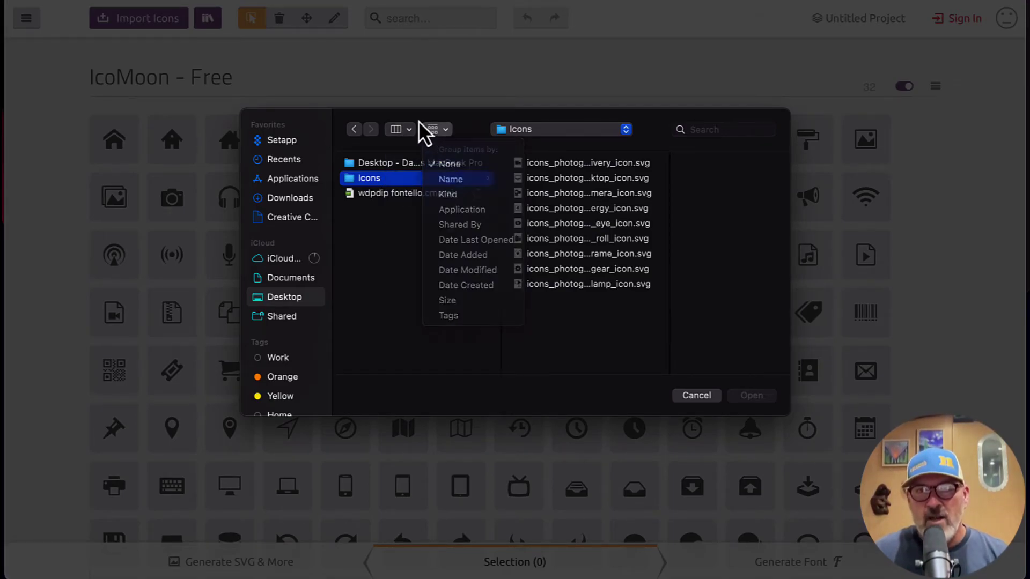
click(445, 129)
Import all nine SVG files, from the delivery icon to the lamp icon, and select every icon in the Untitled Set.
click(577, 168)
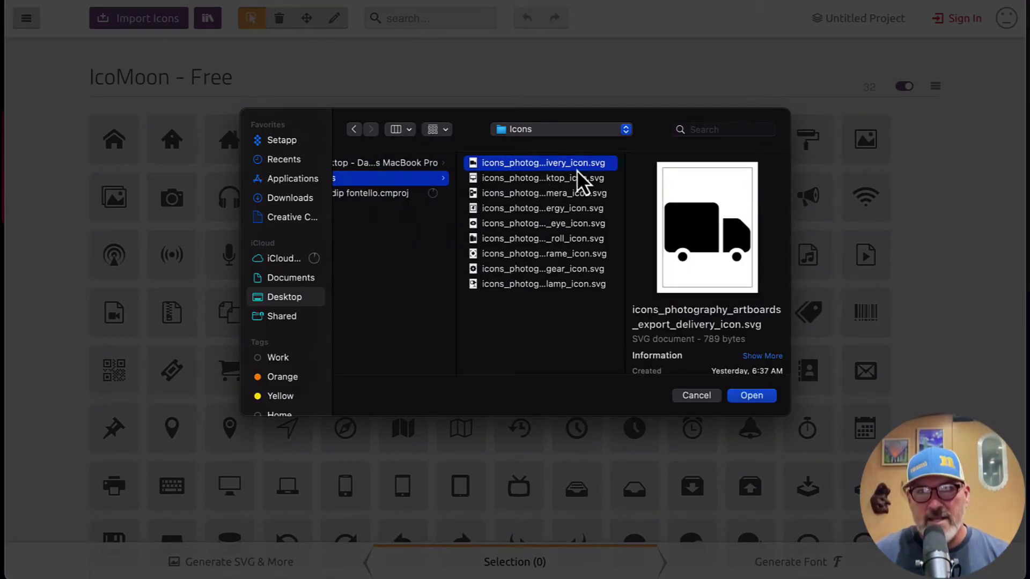
shift+click(500, 289)
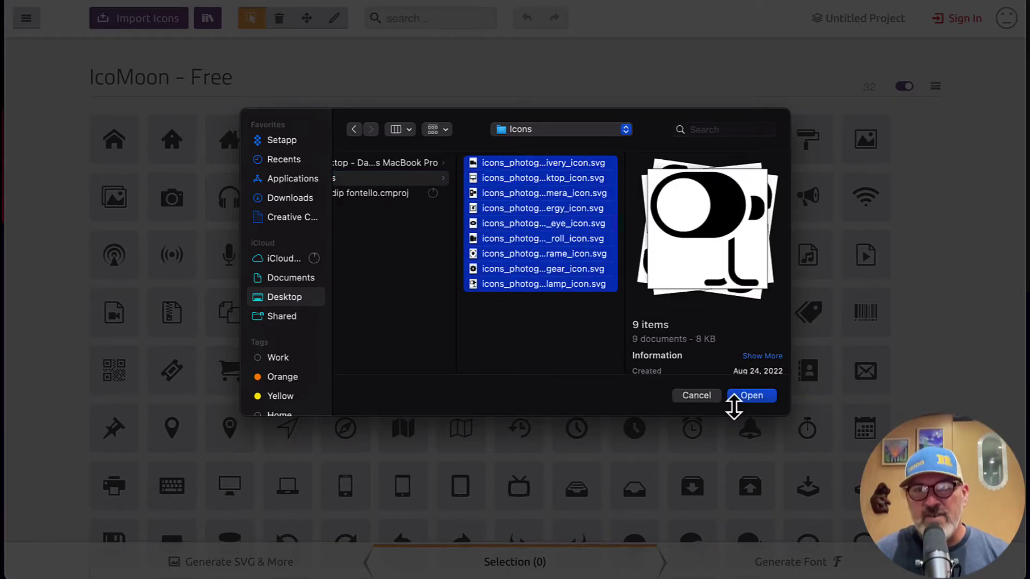
click(751, 396)
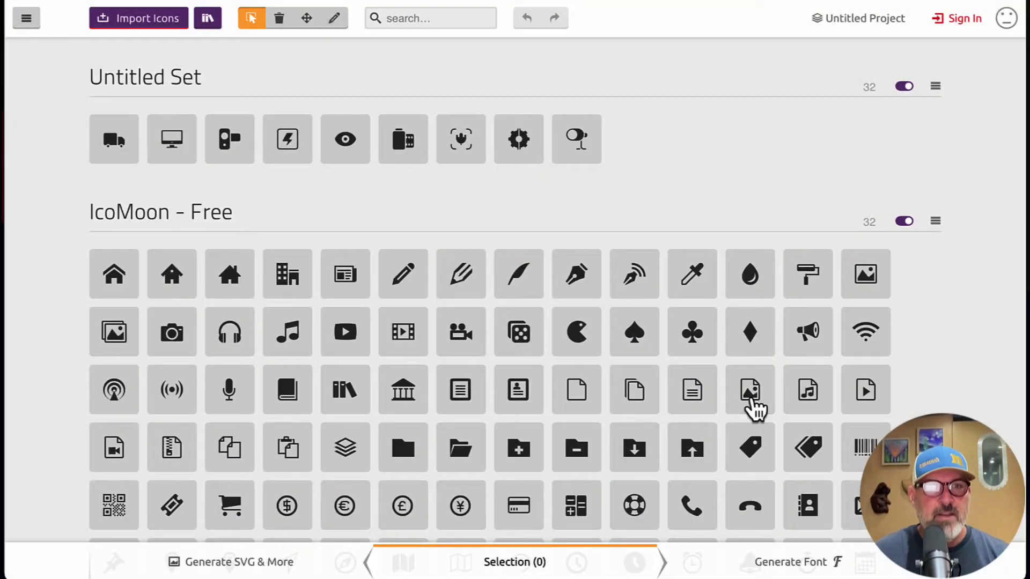
drag(115, 142, 609, 175)
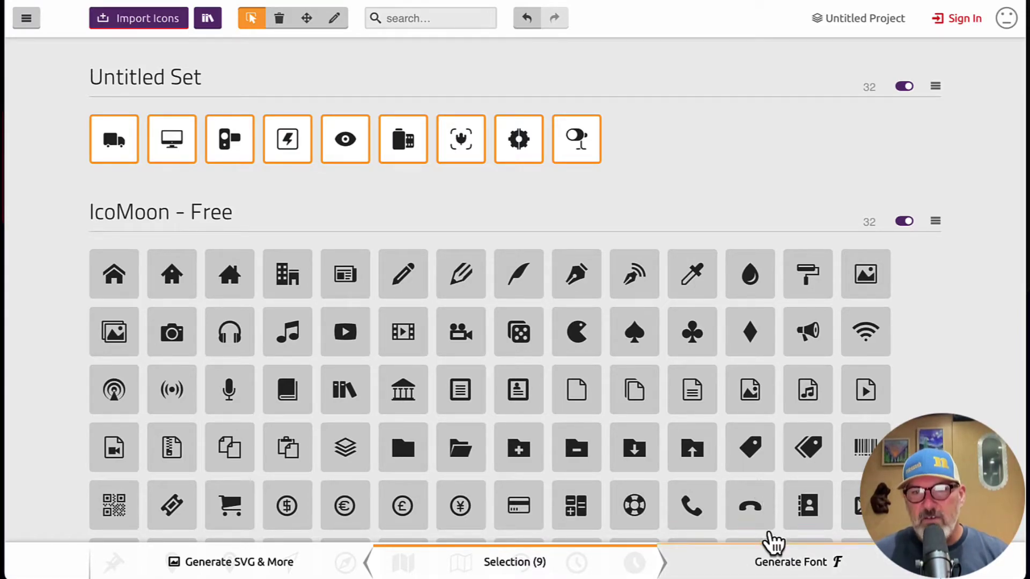
Generate an icon font from the nine selected icons and download it as a zip file.
click(780, 570)
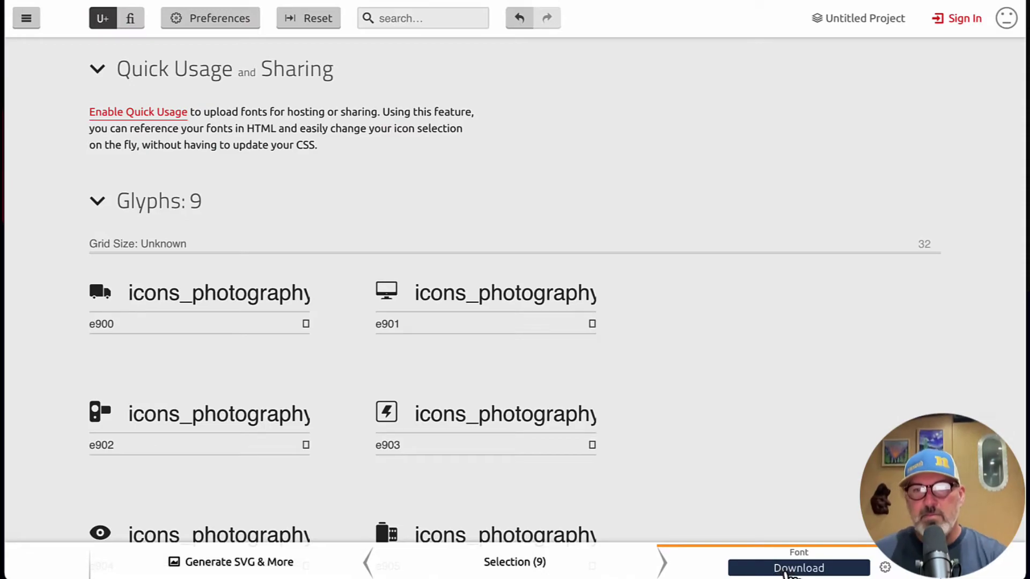
click(783, 573)
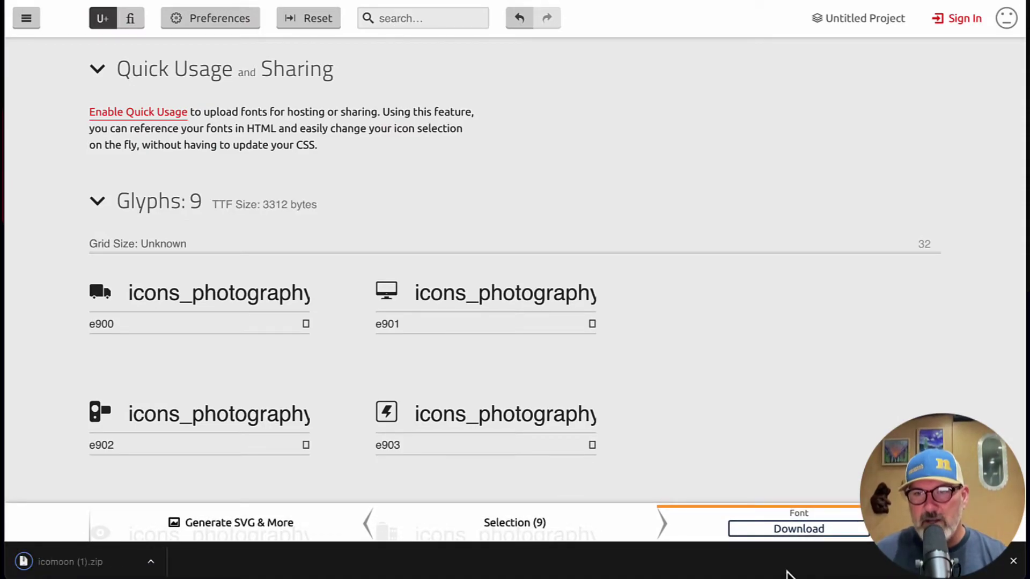
click(1013, 562)
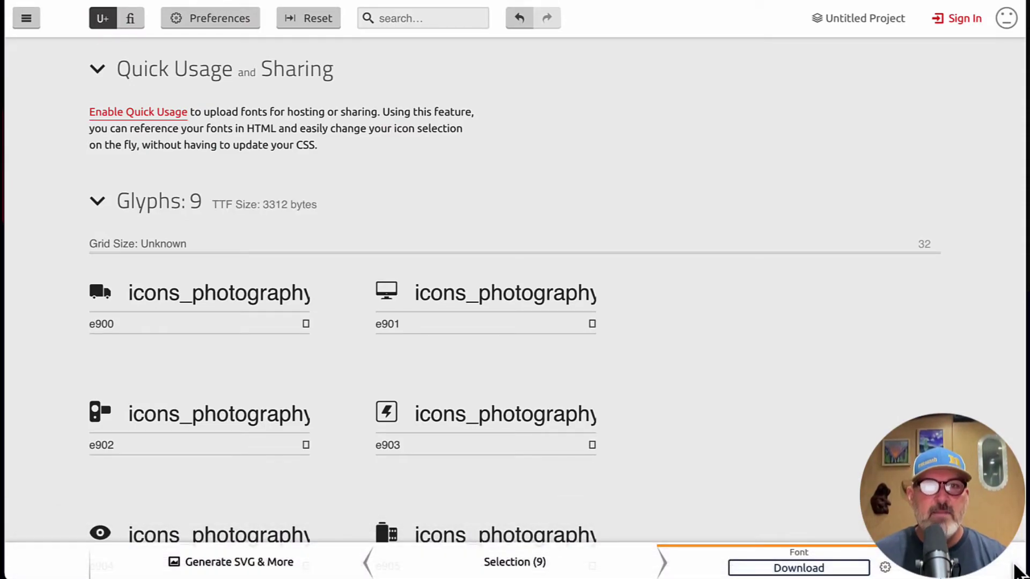
Switch to the WP and Divi Icons settings and start uploading a new custom icon set named Icomoon.
click(369, 11)
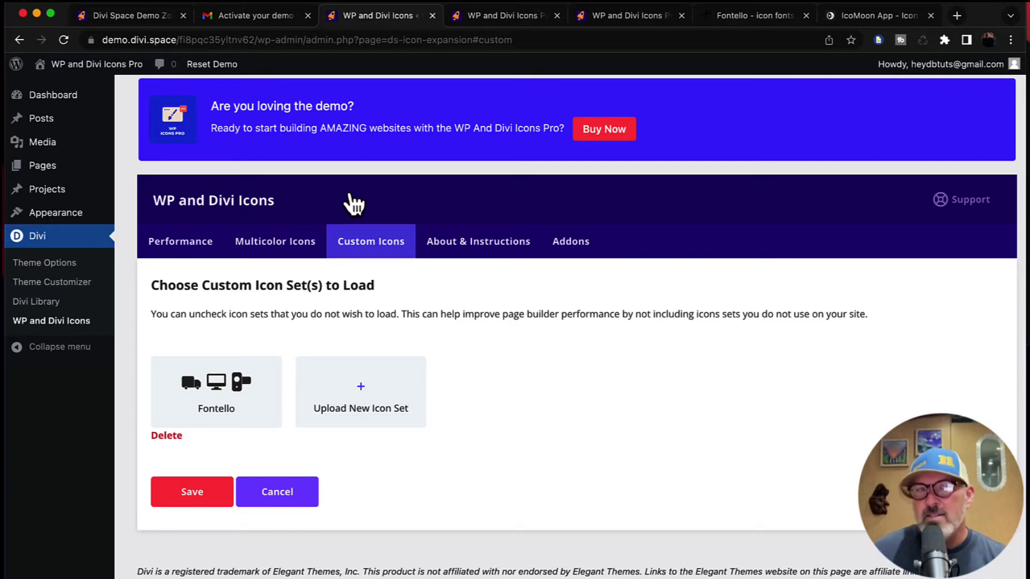
click(361, 398)
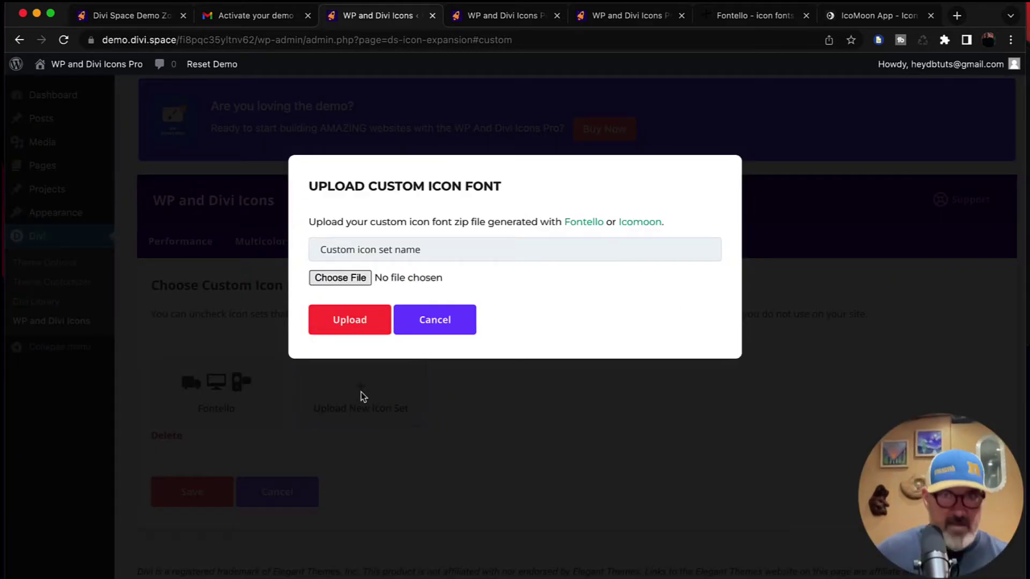
click(361, 251)
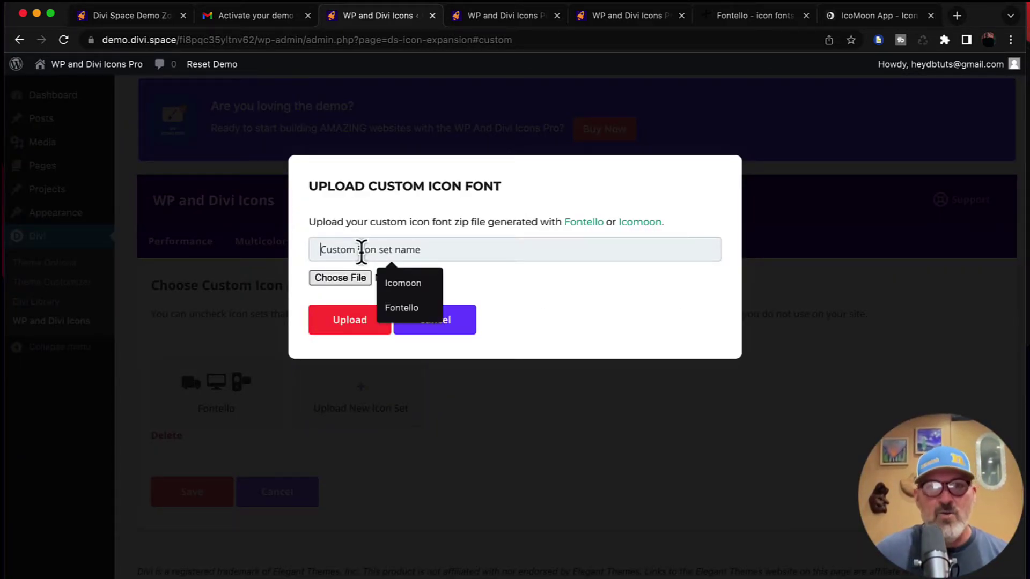
click(401, 284)
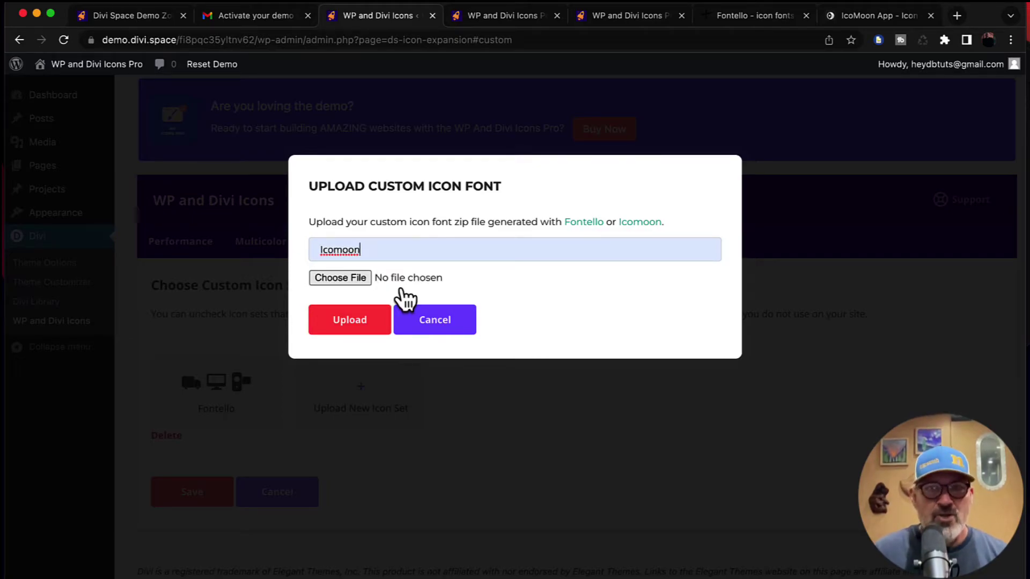
Choose icomoon (1).zip from the Downloads folder, upload it as the custom icon set and save the settings.
click(349, 280)
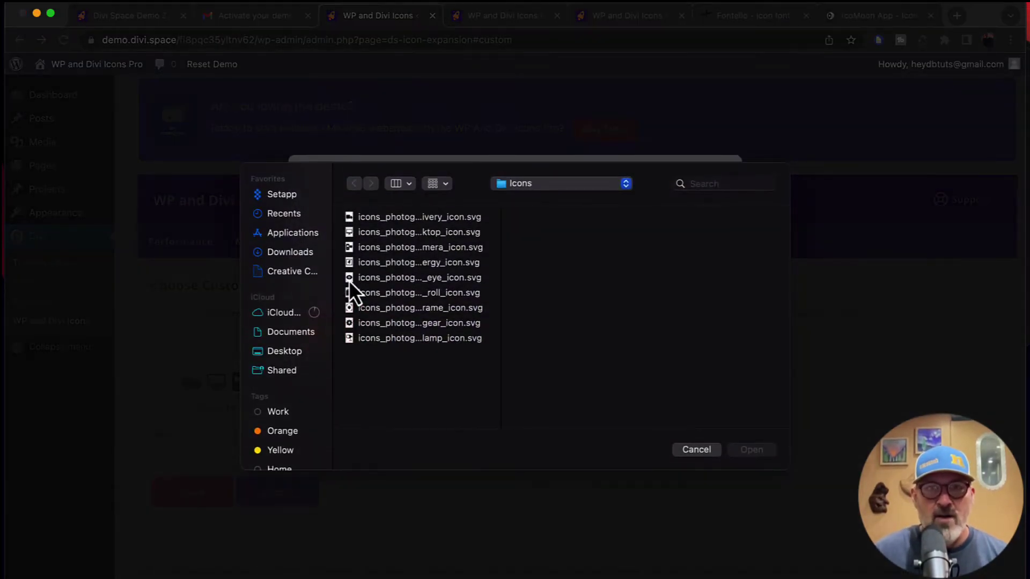
click(287, 252)
click(397, 251)
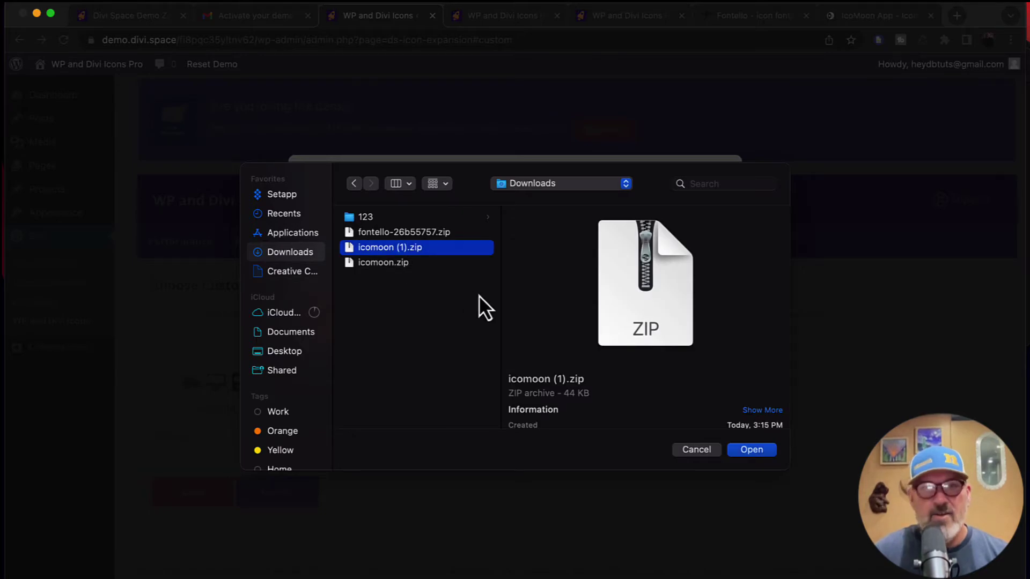
click(753, 450)
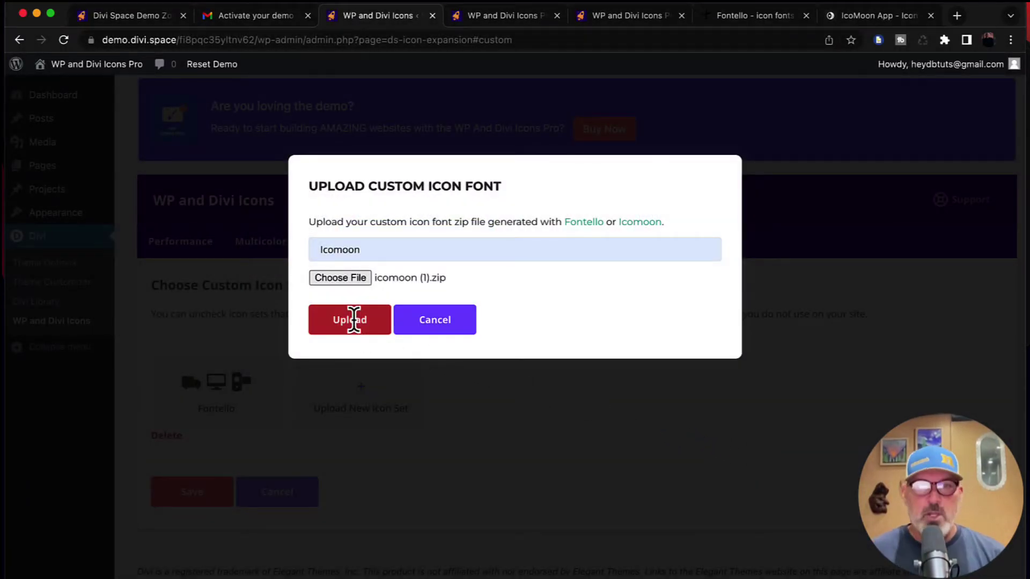
click(353, 321)
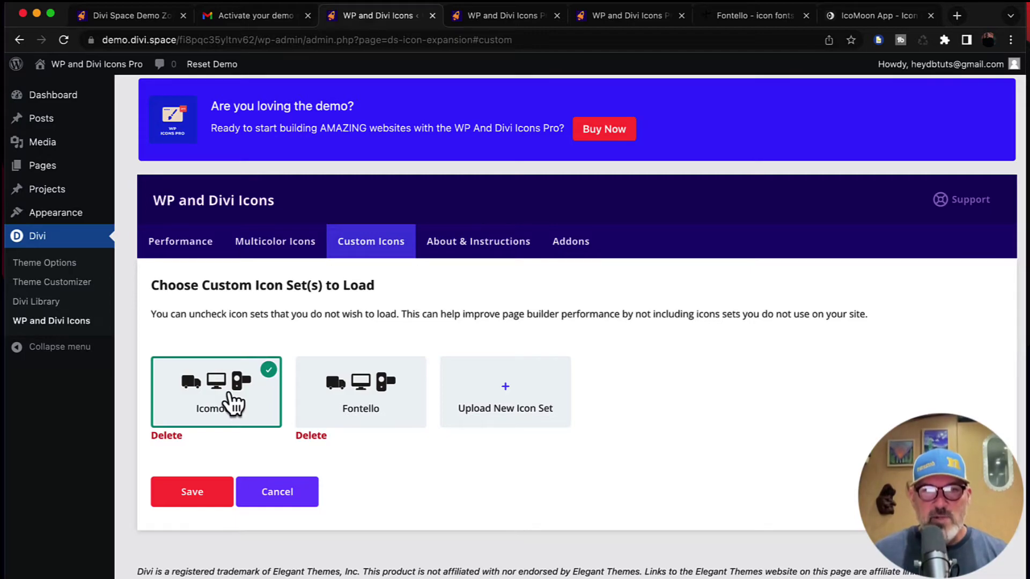
click(181, 500)
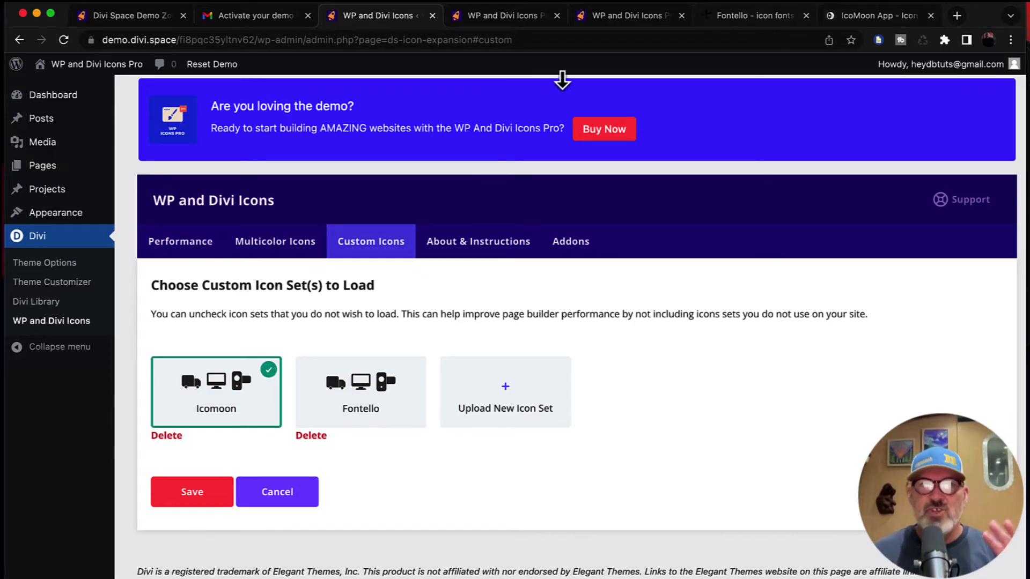
Switch to the Gutenberg demo page and examine the icons in its services and pricing plan sections.
click(617, 16)
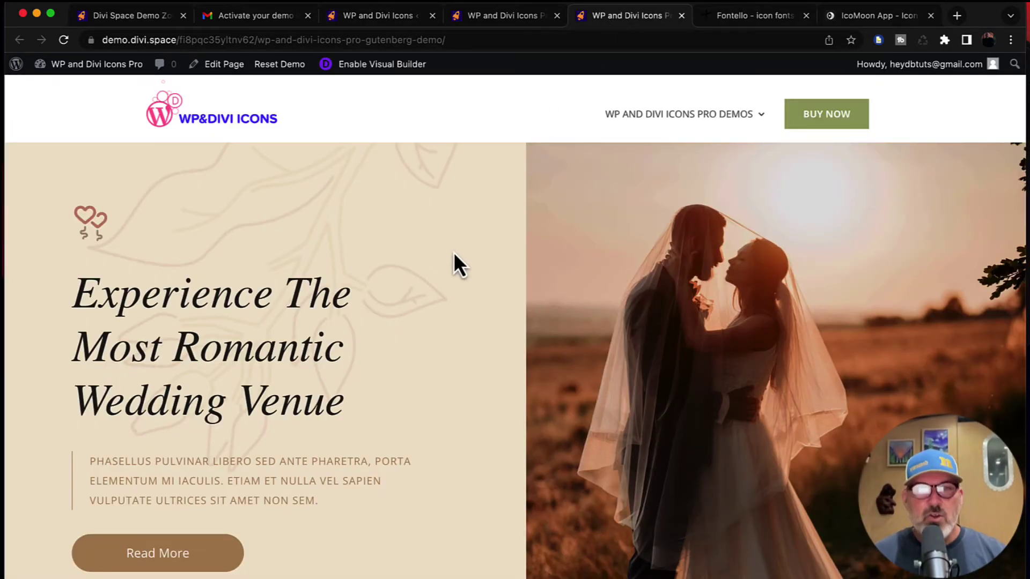
scroll(452, 252, down, 15)
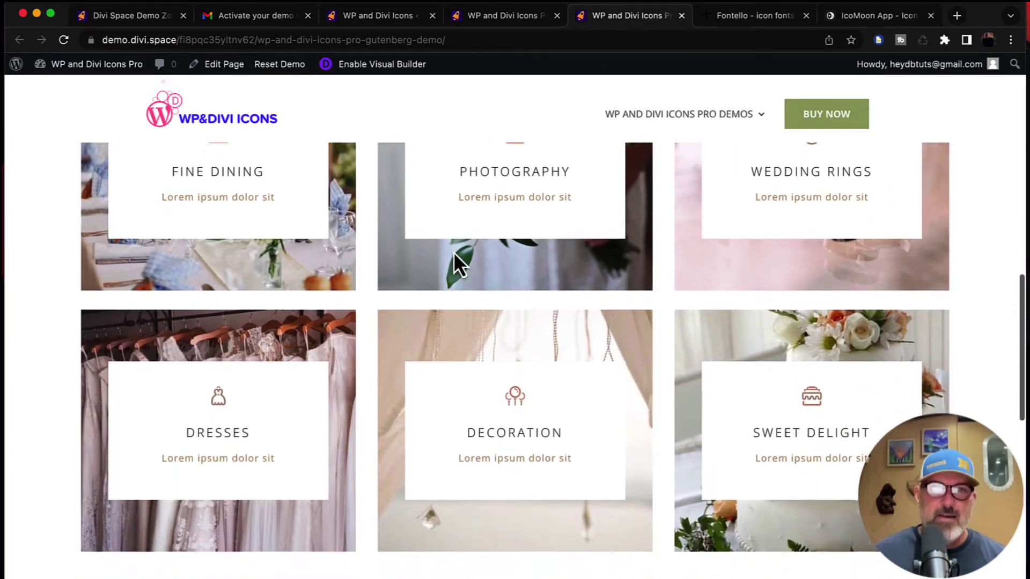
scroll(453, 252, up, 2)
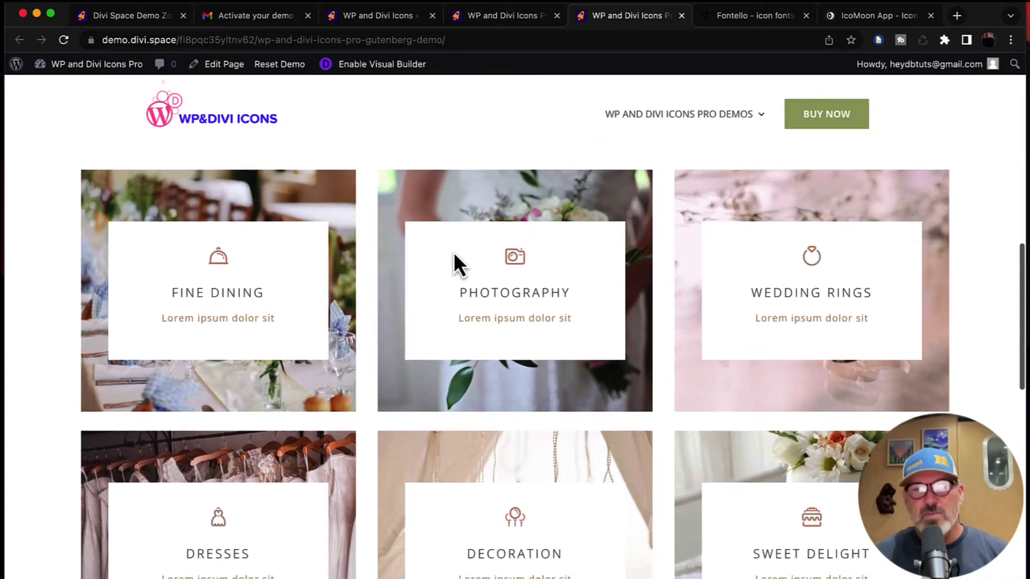
scroll(453, 252, up, 1)
scroll(453, 253, down, 5)
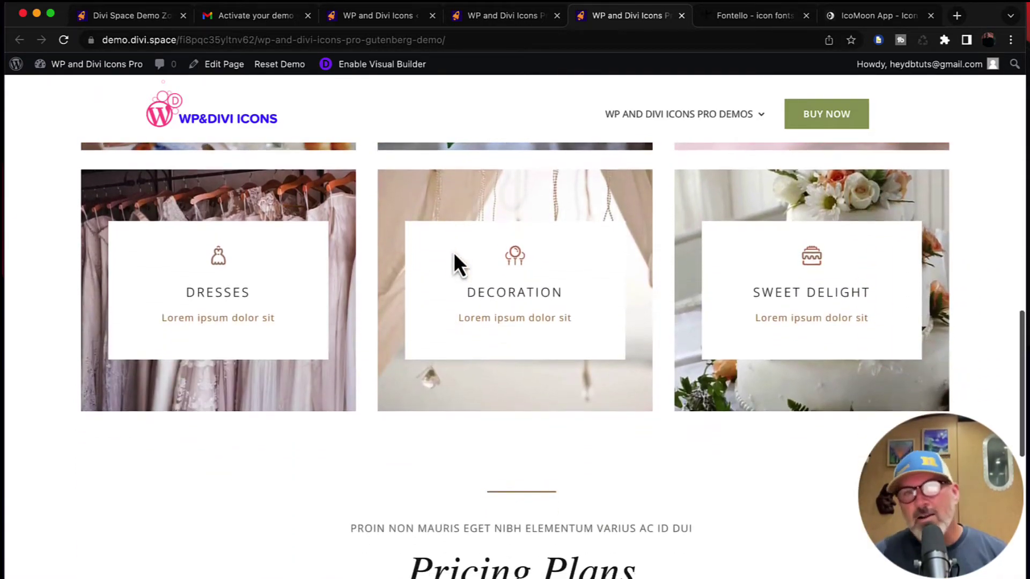
scroll(452, 252, down, 8)
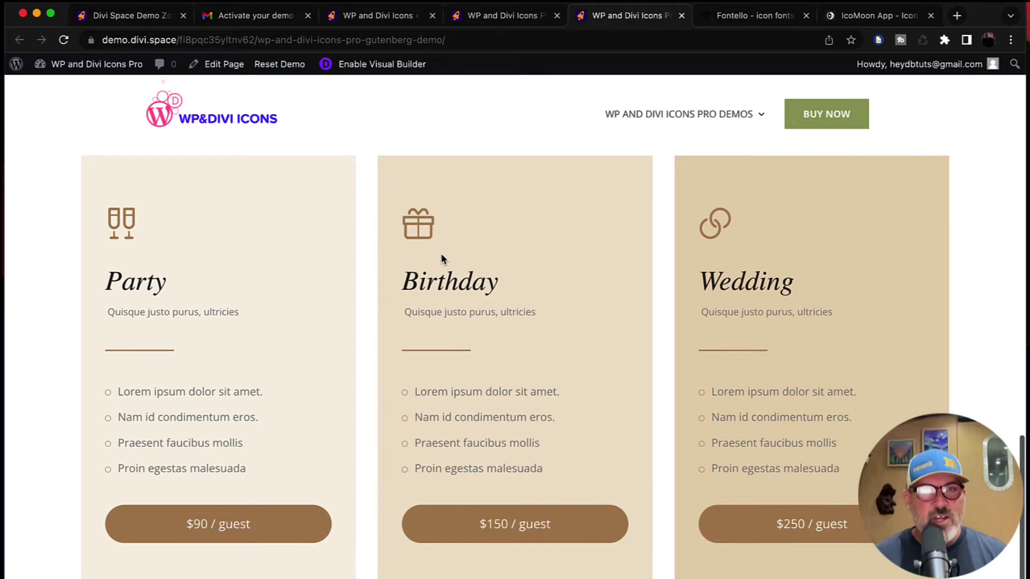
scroll(441, 255, up, 6)
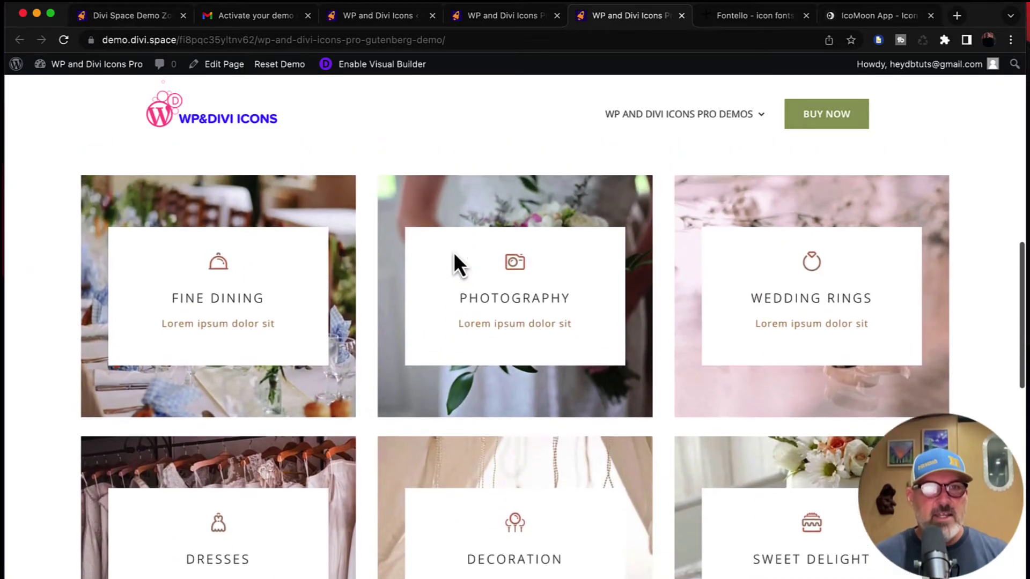
scroll(453, 252, up, 1)
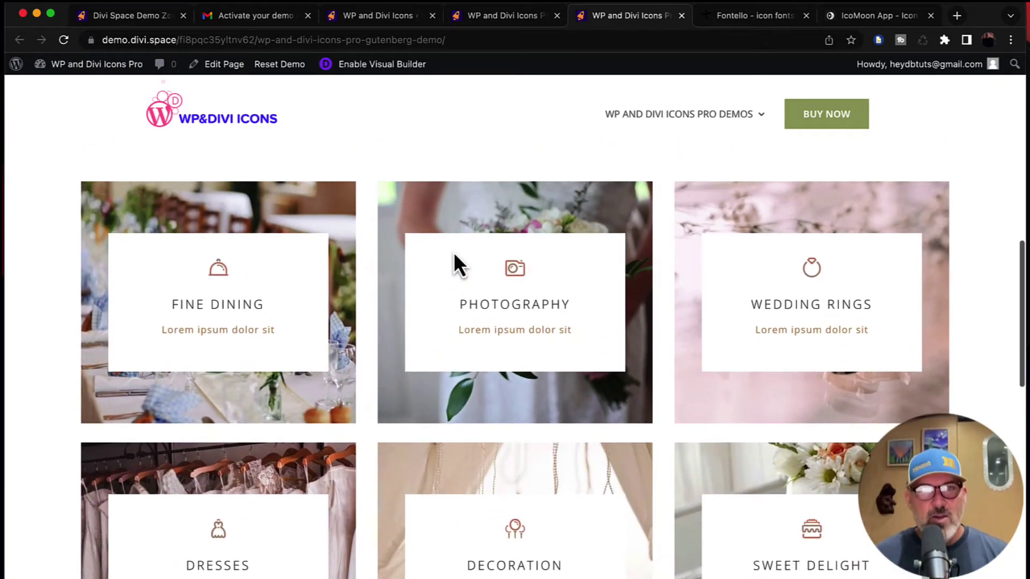
Open the Gutenberg demo page in the block editor and set the Fine Dining icon's type to Single color.
click(211, 75)
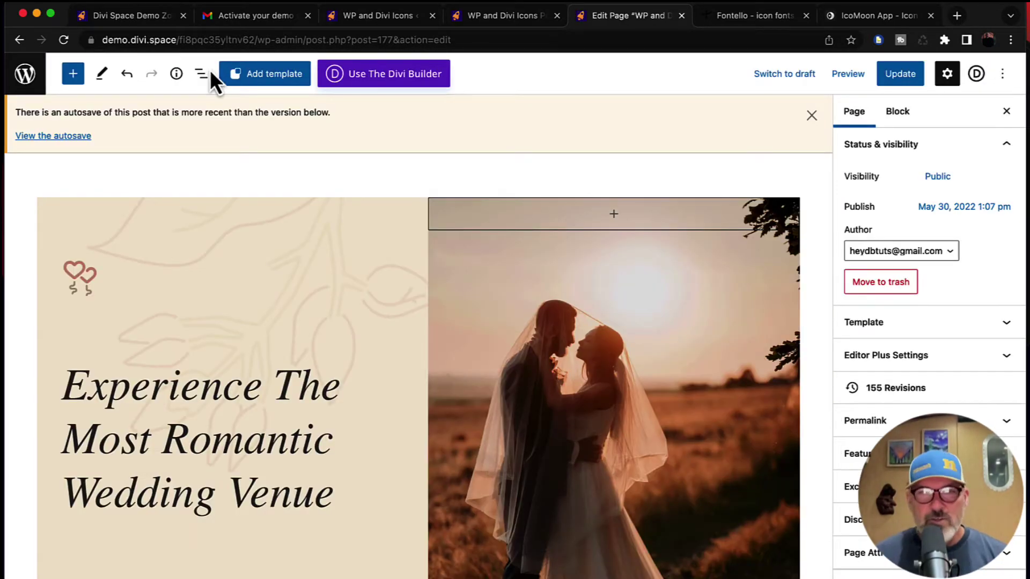
scroll(282, 268, down, 15)
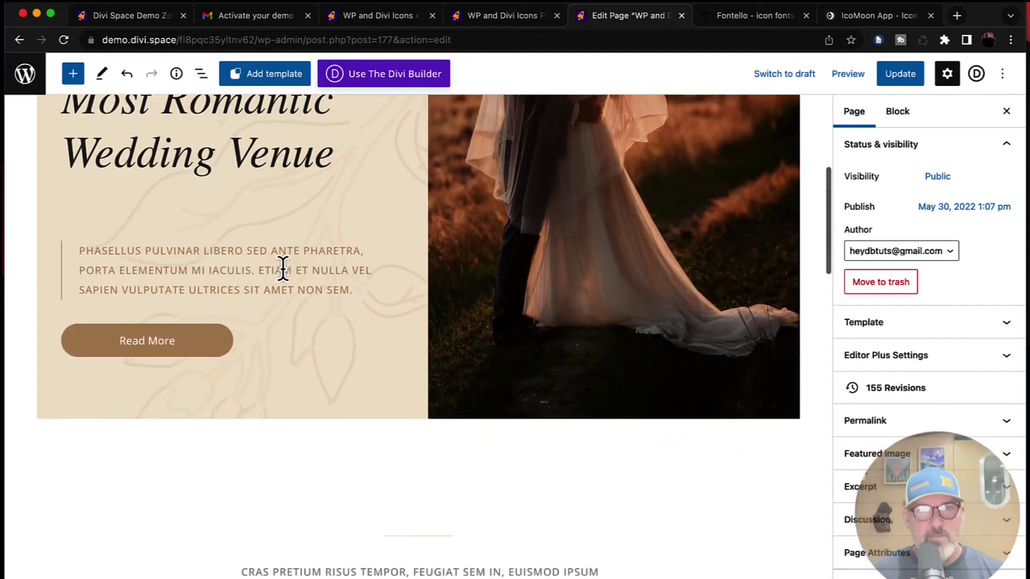
scroll(282, 269, down, 2)
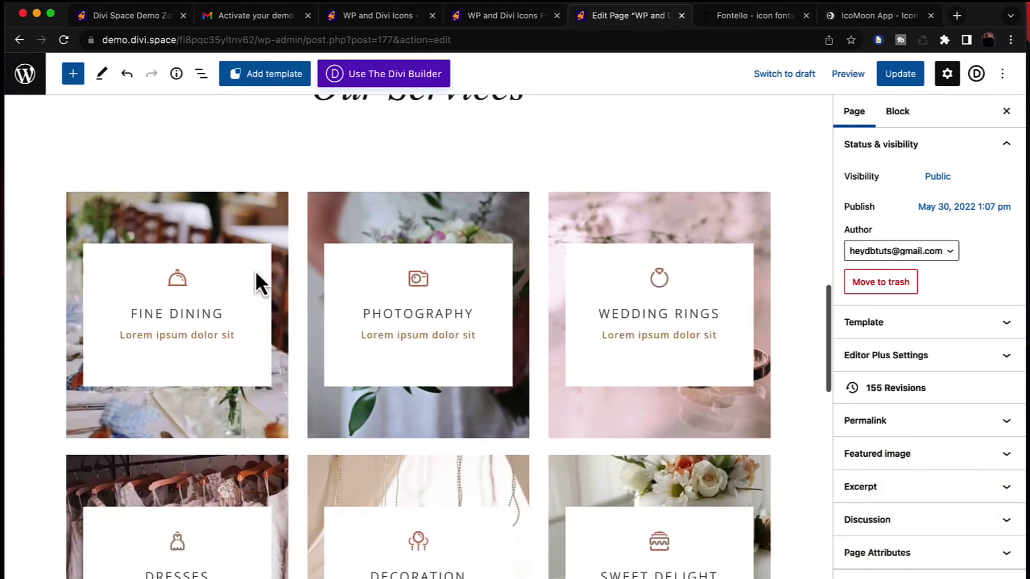
click(173, 278)
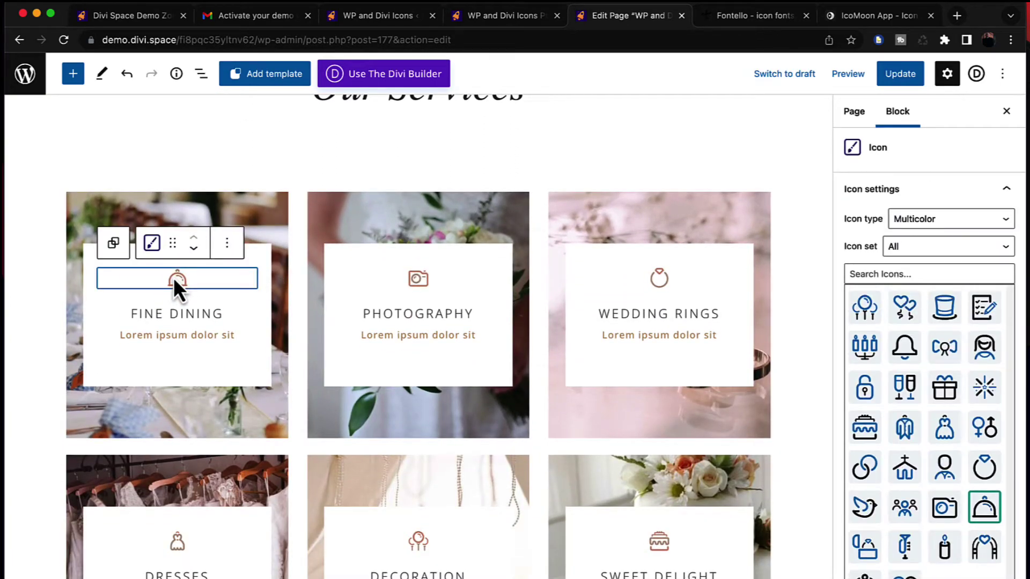
click(936, 232)
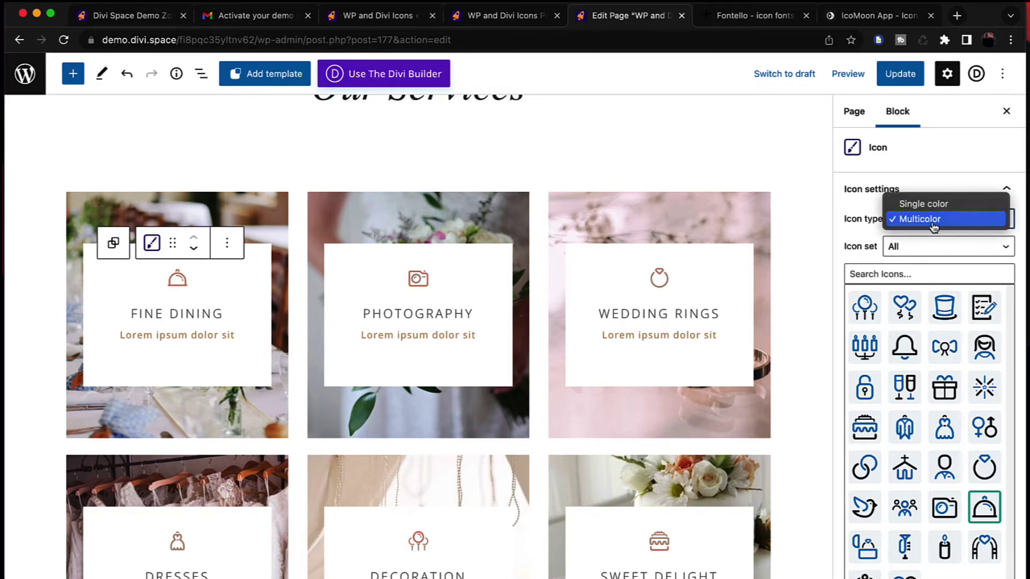
click(930, 204)
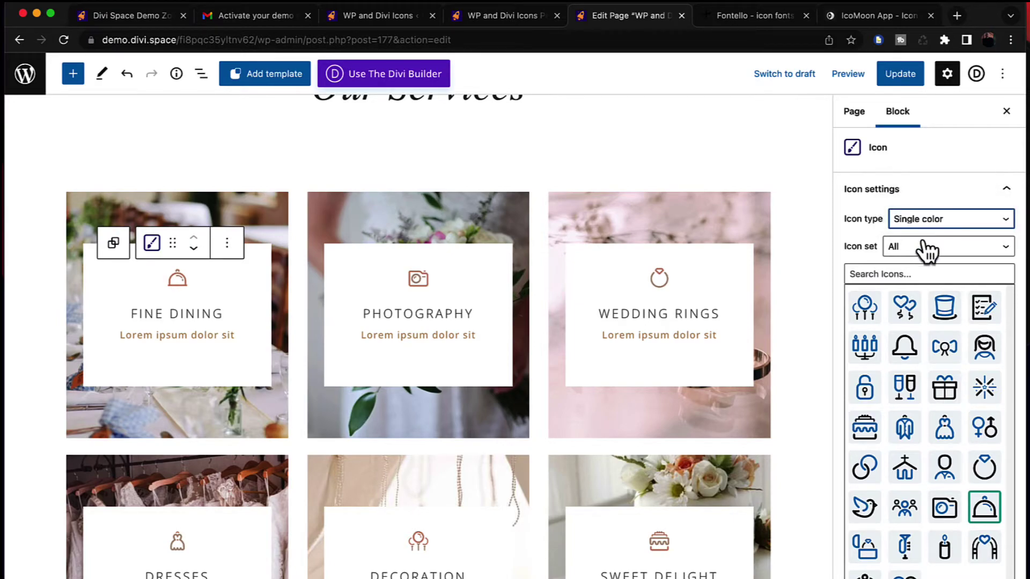
Review the icon sets offered for the Fine Dining icon, the custom icon set settings and the IcoMoon font page.
click(926, 259)
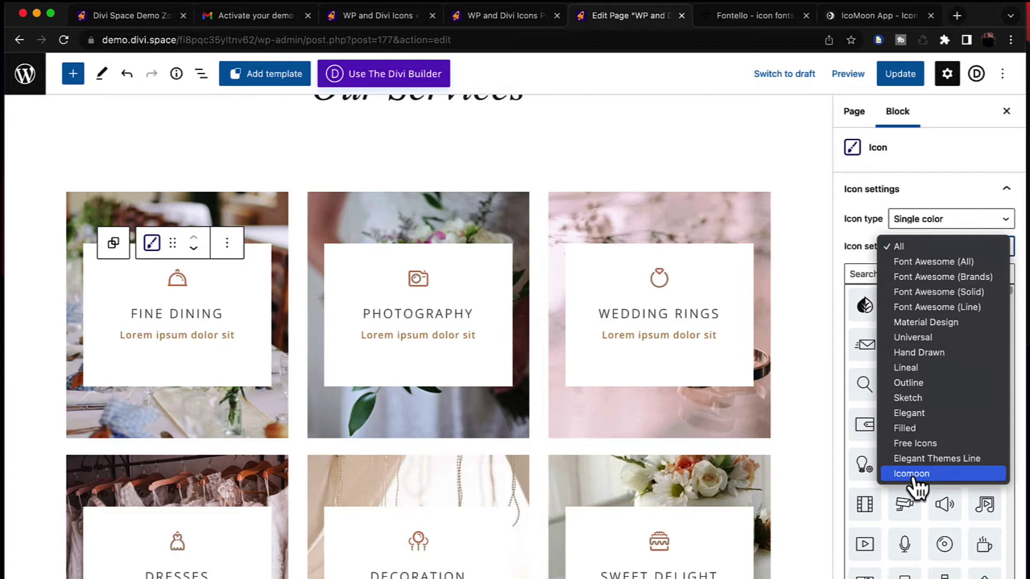
key(Up)
key(Up)
key(Up)
key(Up)
key(Up)
key(Up)
key(Up)
key(Up)
key(Up)
key(Up)
key(Up)
key(Up)
key(Up)
key(Up)
key(Up)
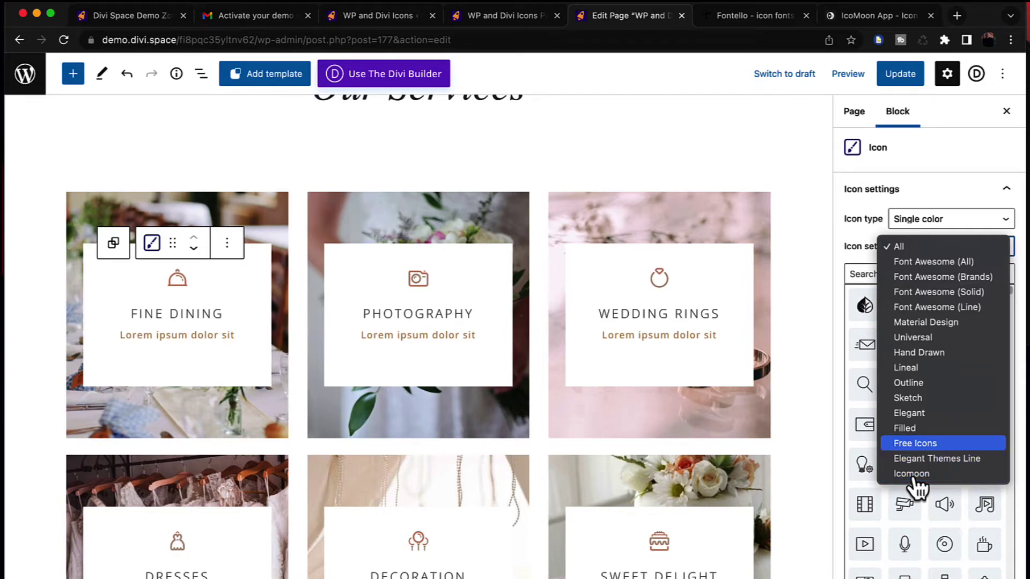
key(Down)
key(Down)
key(Down)
key(Down)
key(Down)
key(Down)
key(Down)
key(Down)
key(Down)
key(Down)
key(Down)
key(Down)
key(Down)
key(Down)
key(Down)
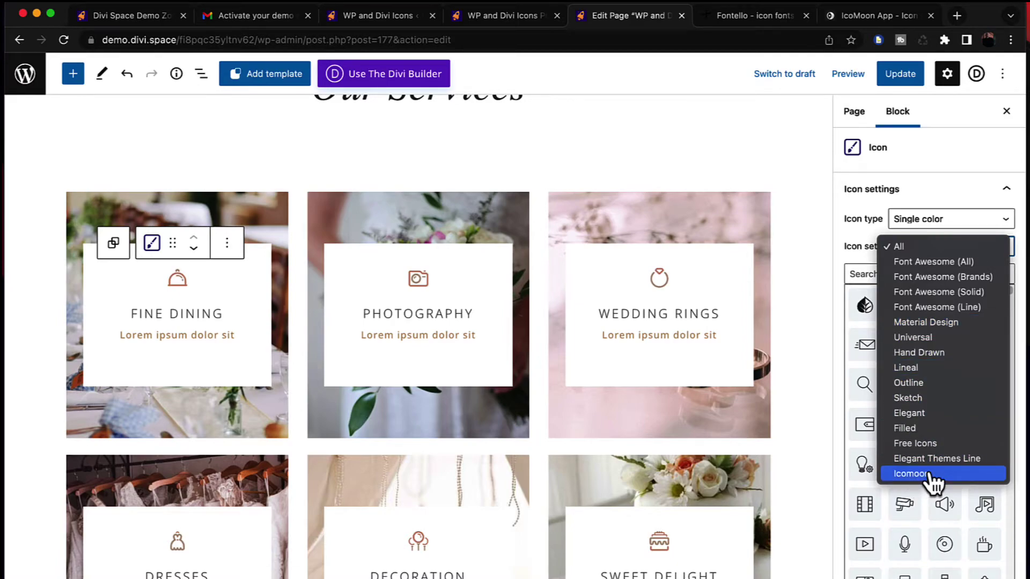
click(367, 12)
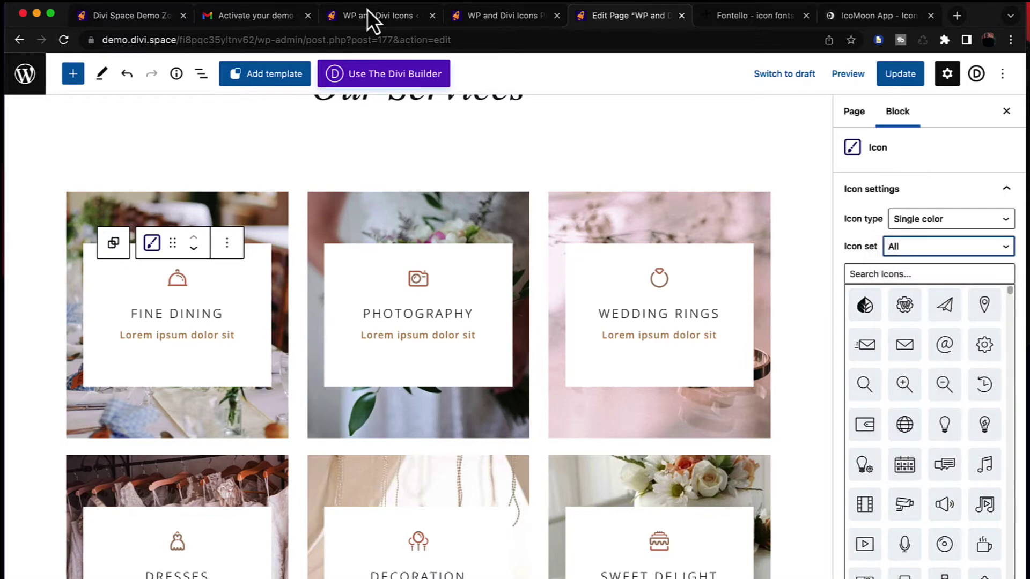
click(365, 15)
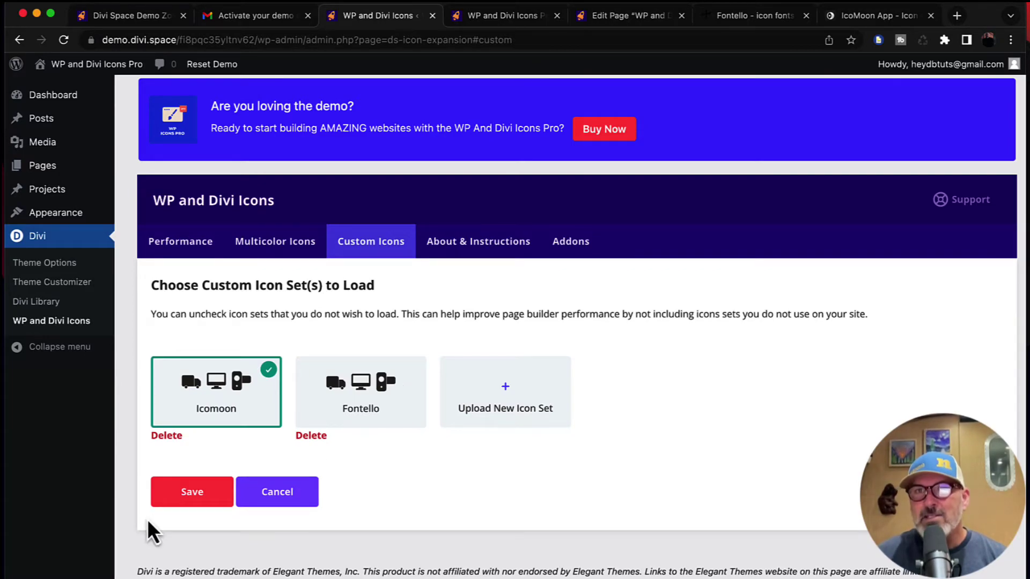
click(903, 19)
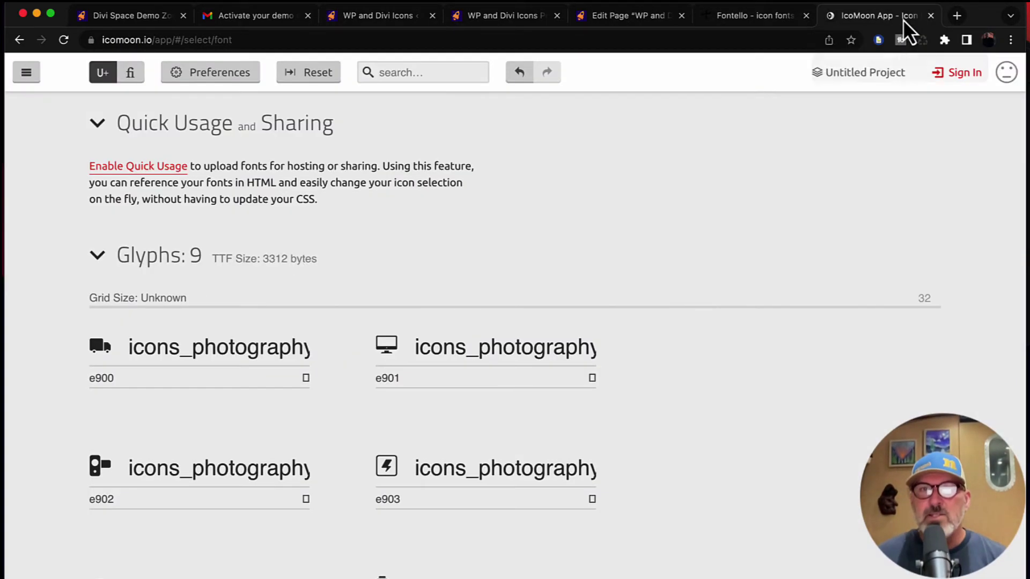
Return to the page editor, set the Fine Dining icon set to Icomoon and pick the desktop monitor icon.
click(639, 10)
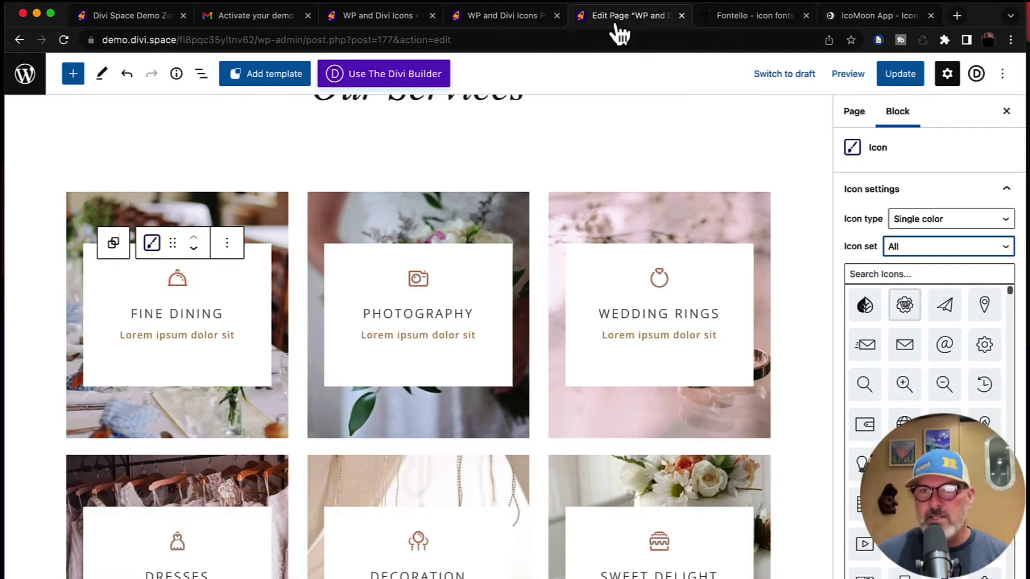
click(927, 248)
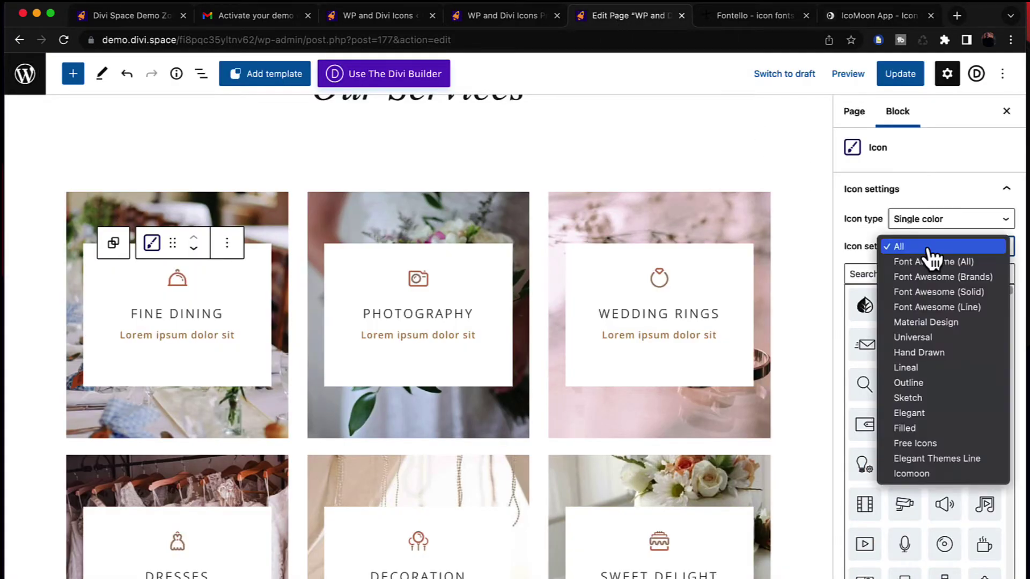
click(920, 474)
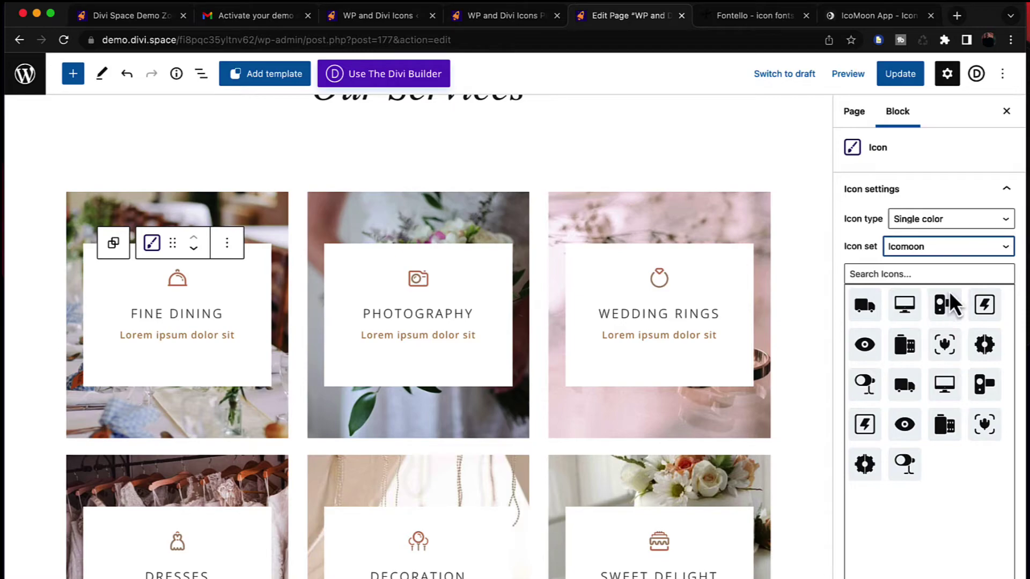
click(905, 306)
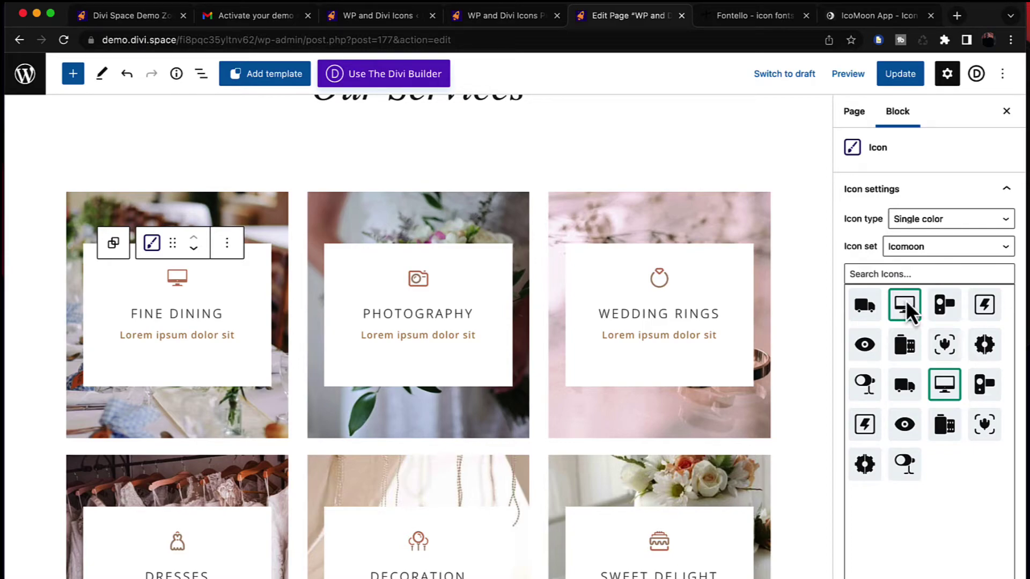
Set the Photography icon's type to Single color and its icon set to Icomoon, and pick the gear icon.
click(421, 280)
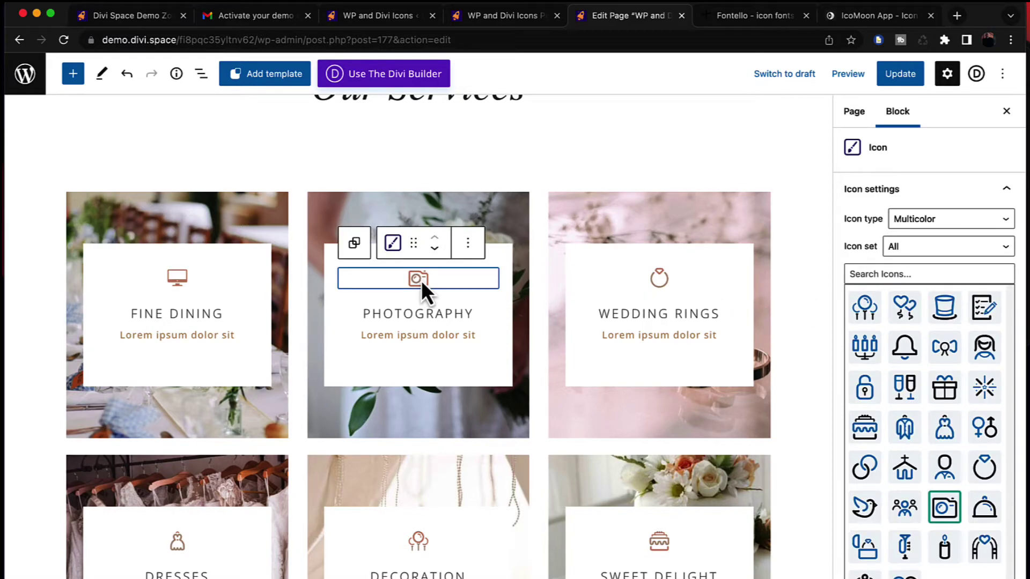
click(906, 225)
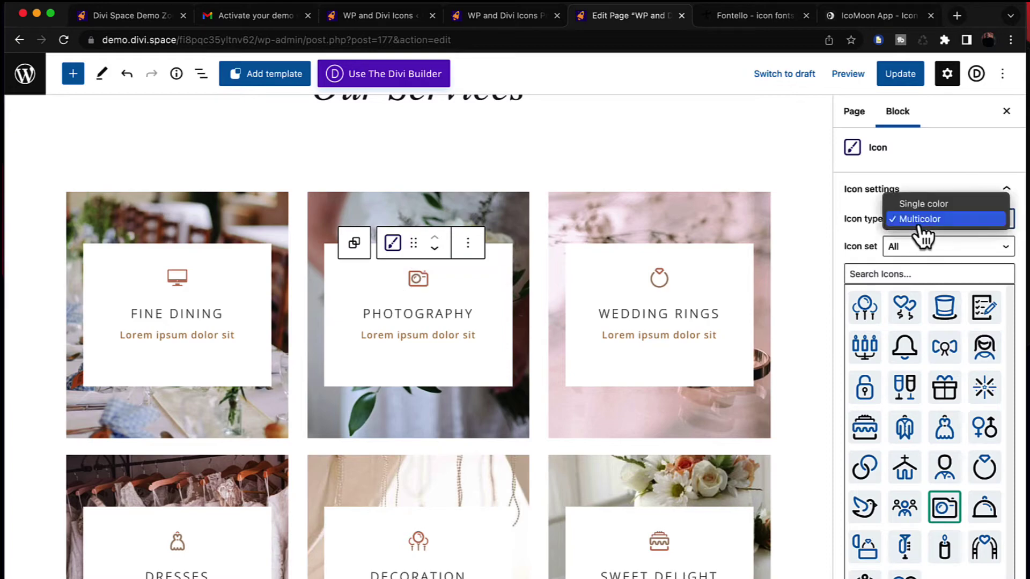
click(918, 206)
click(916, 251)
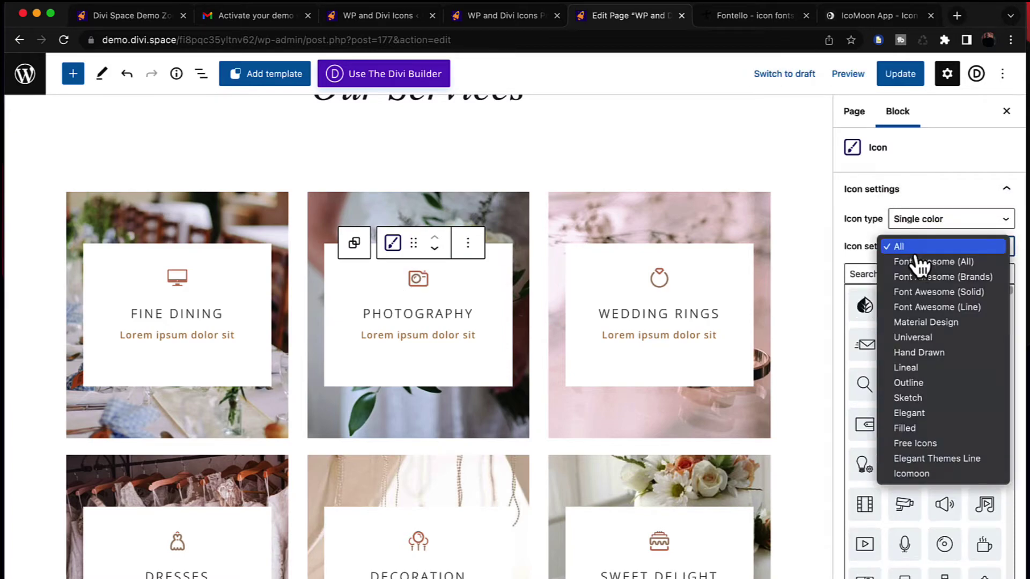
click(917, 482)
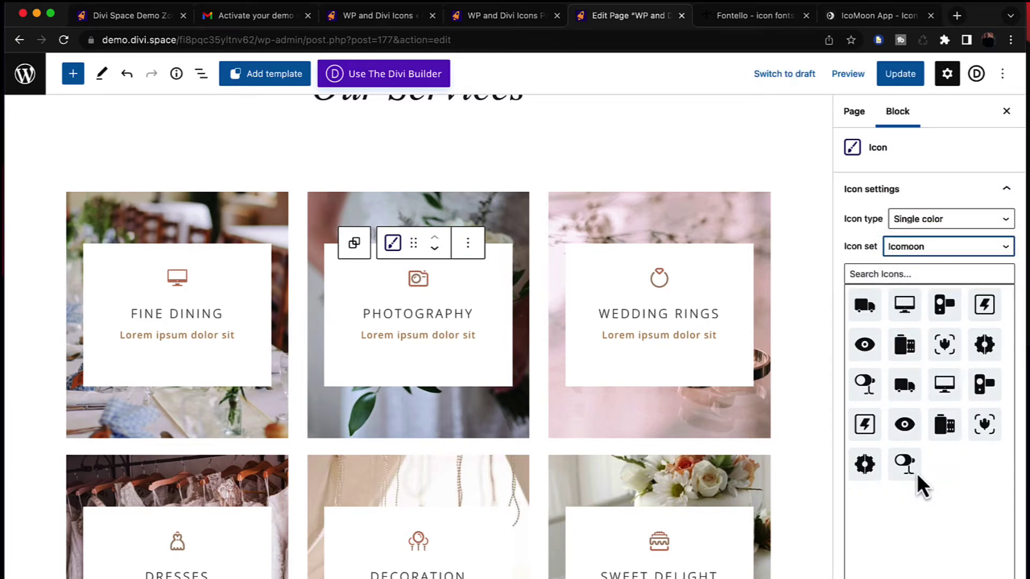
click(986, 346)
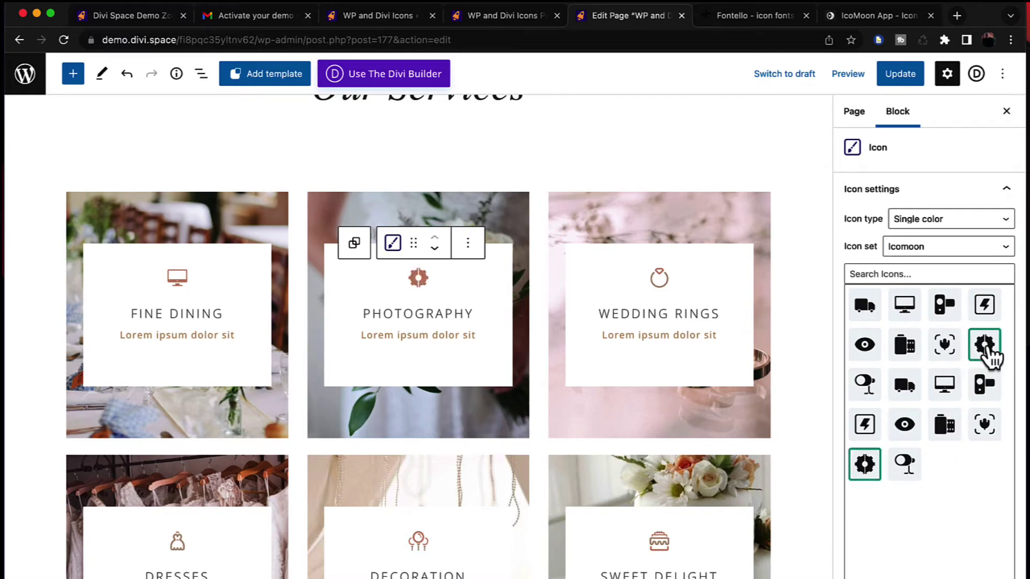
Update the Gutenberg demo page and check the services icons on the published page.
click(752, 134)
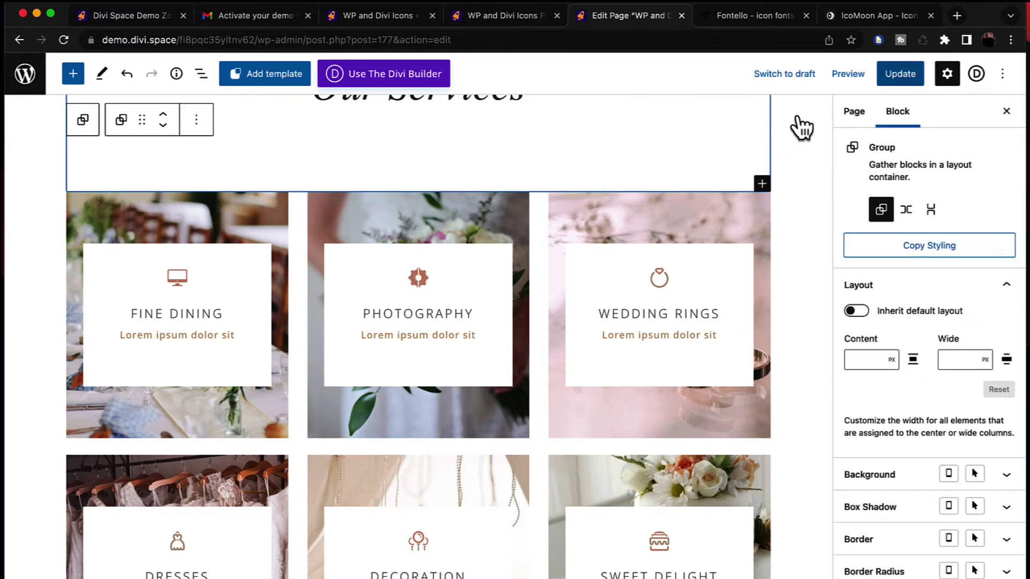
click(897, 78)
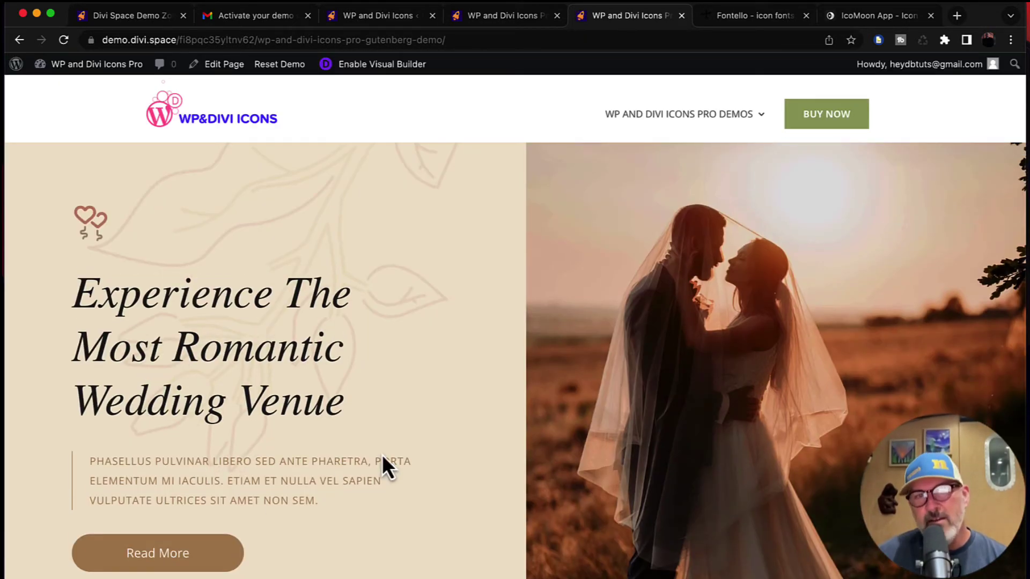
scroll(382, 455, down, 10)
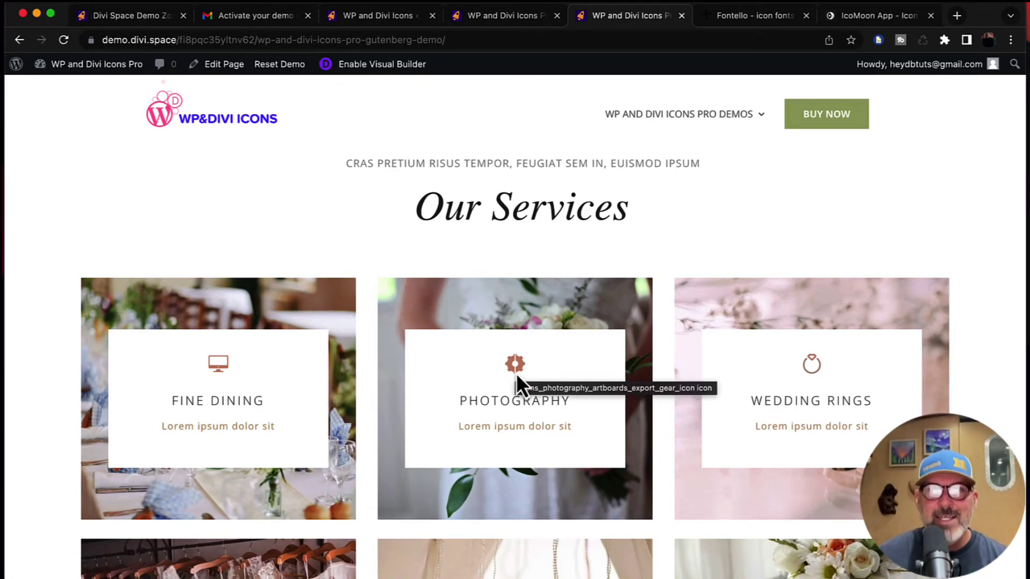
Return to the plugin's custom icon settings, delete the Fontello and Icomoon sets and save the change.
click(395, 17)
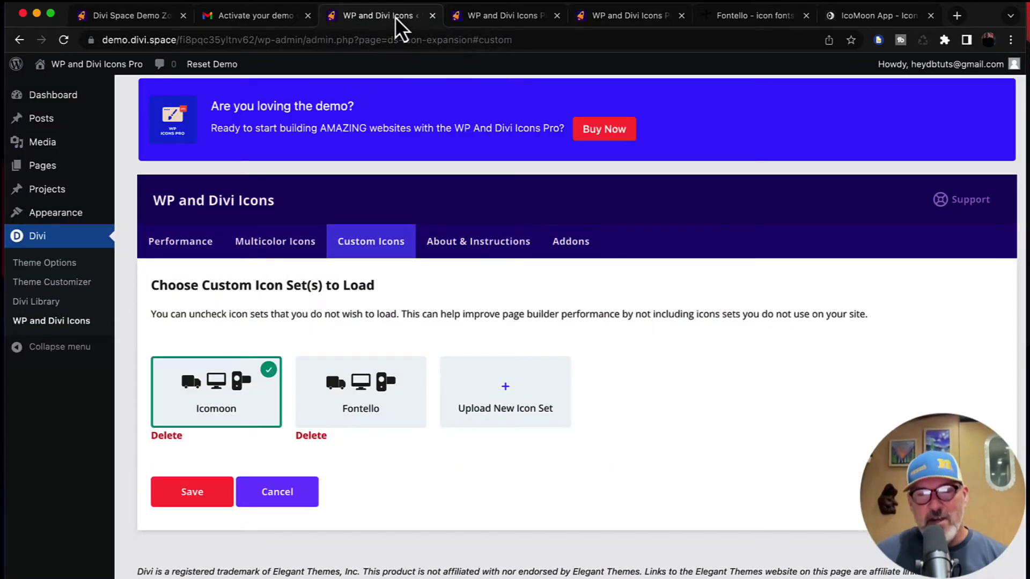
click(414, 376)
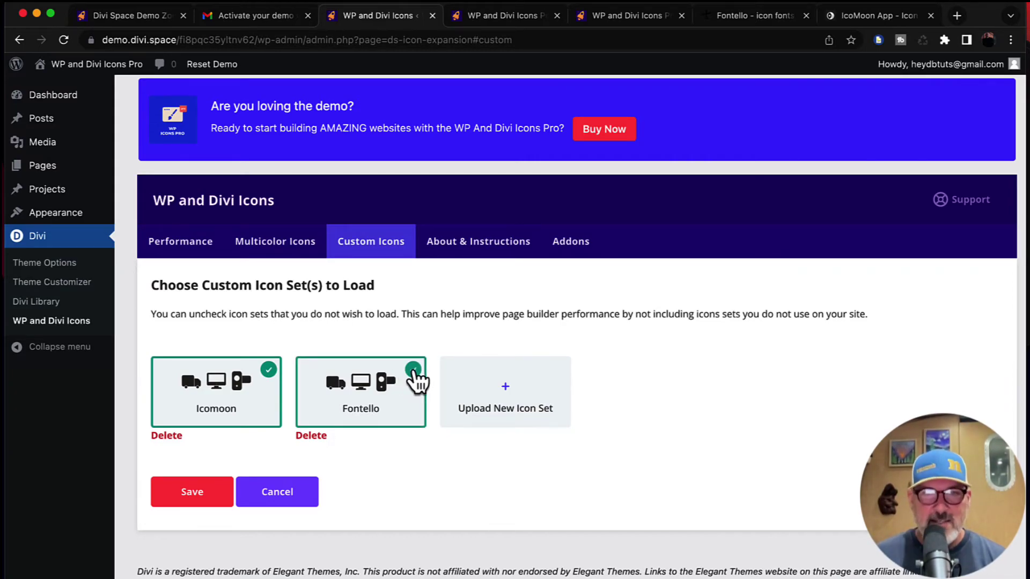
click(311, 436)
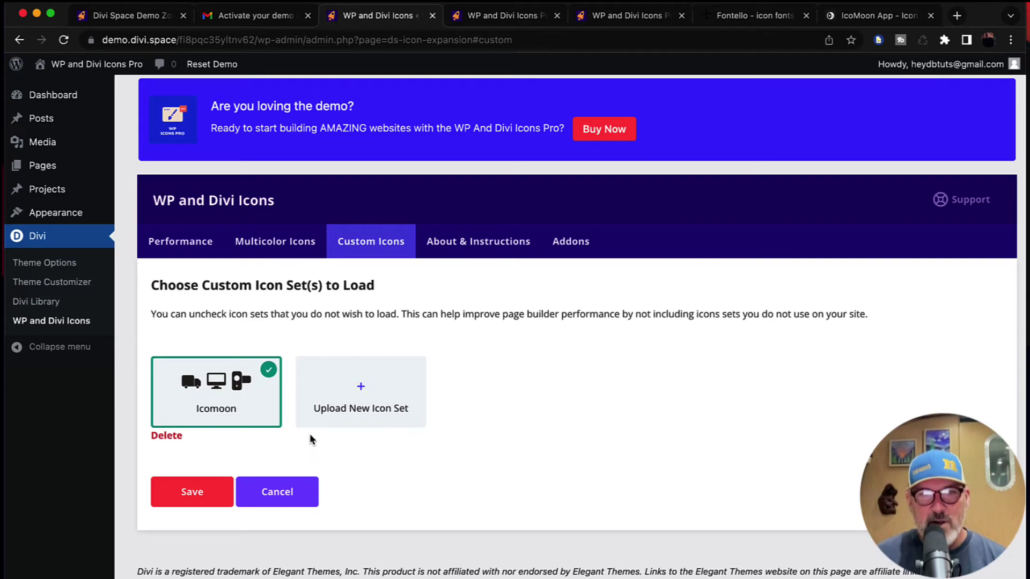
click(173, 436)
click(192, 483)
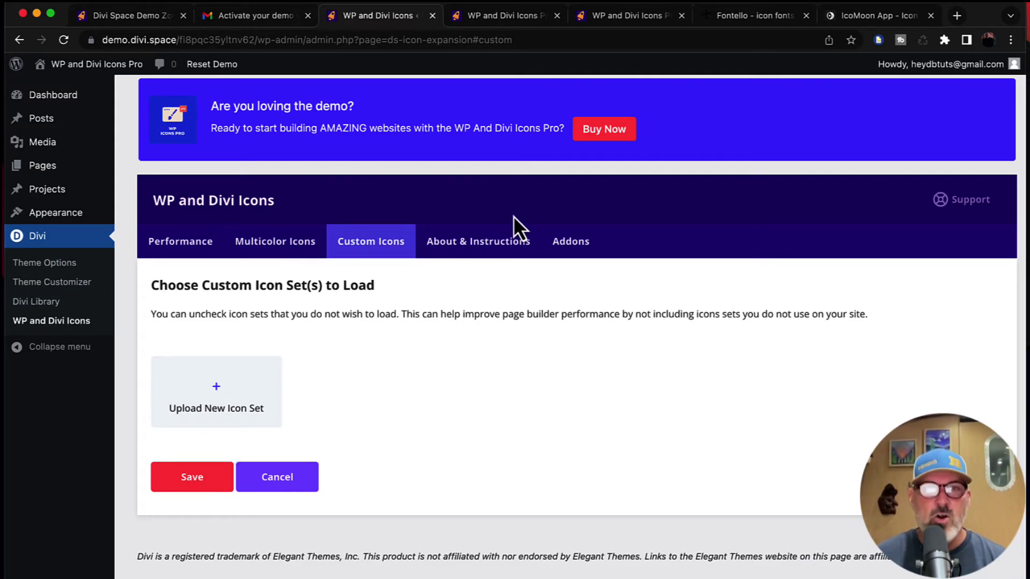
Reopen the Gutenberg demo page in the block editor, set the Wedding Rings icon's type to Single color and review the icon sets offered.
click(760, 15)
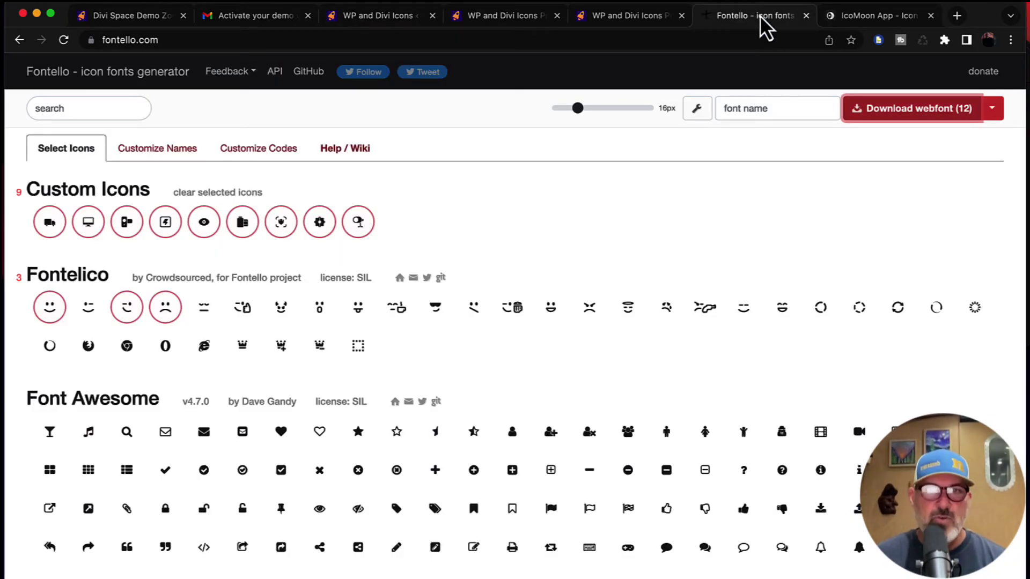
click(626, 16)
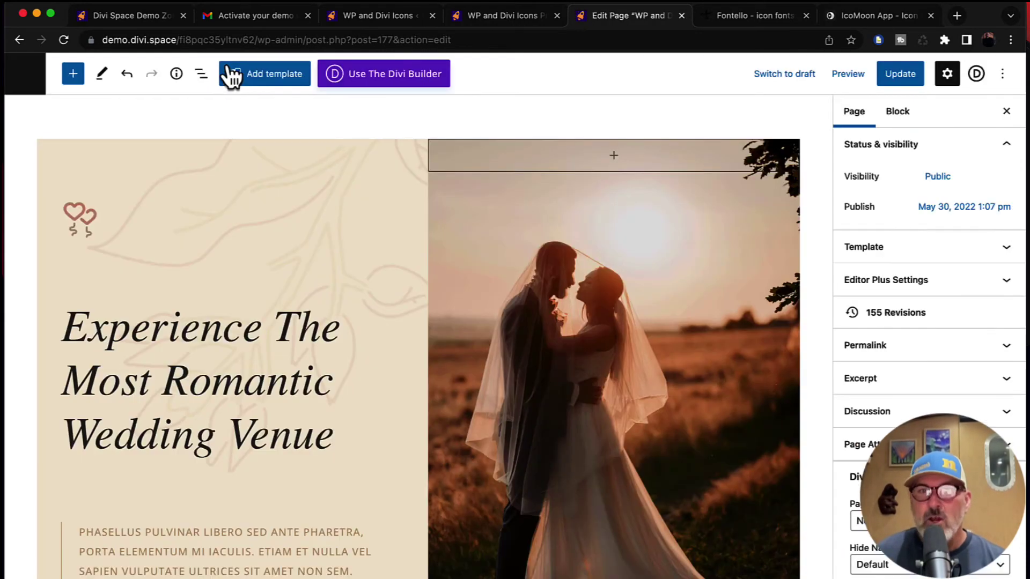
scroll(488, 285, down, 10)
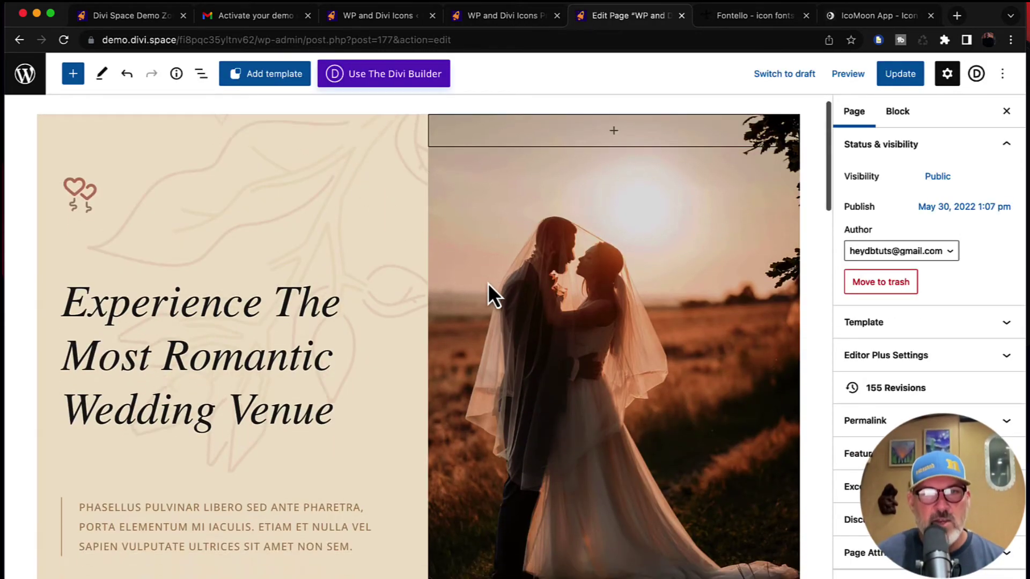
scroll(489, 283, down, 1)
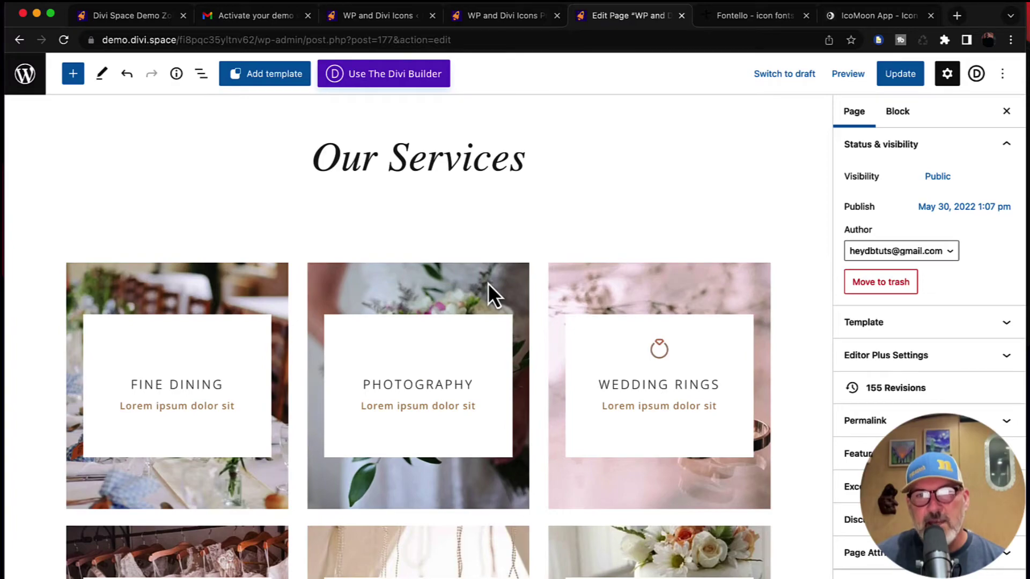
click(658, 351)
click(933, 223)
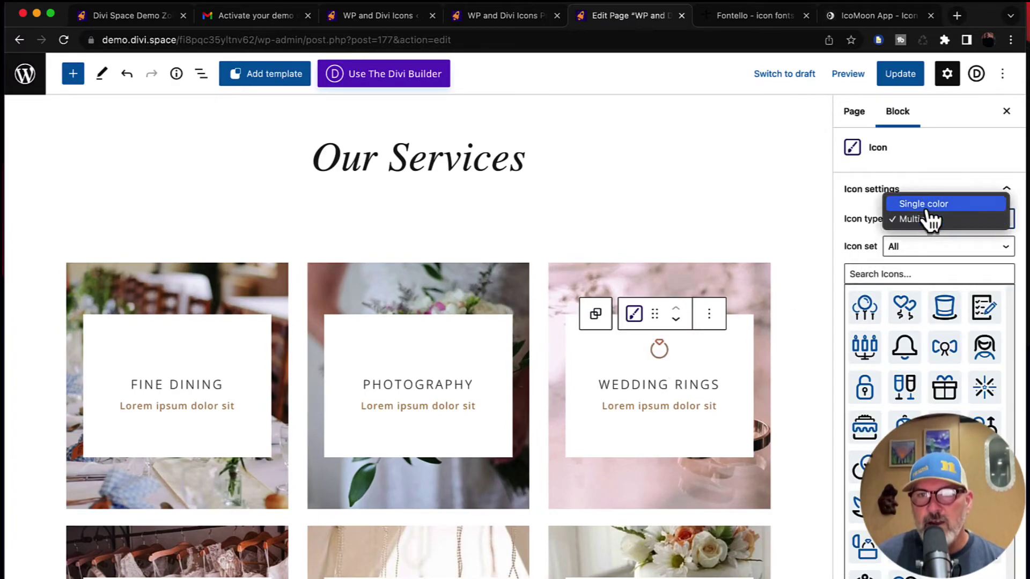
click(931, 204)
click(931, 247)
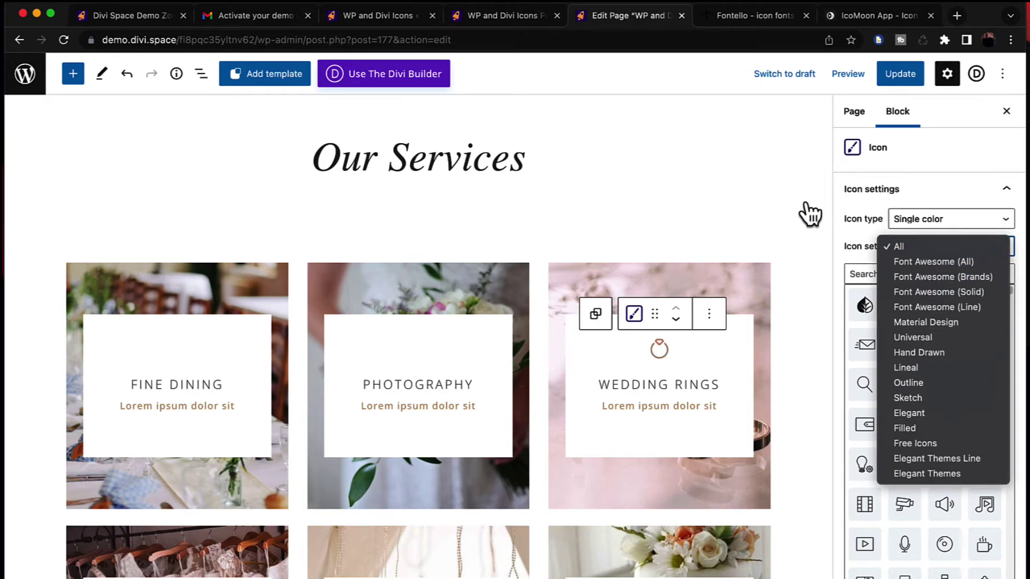
In the plugin's performance settings, disable the single-color Free Outline, Multicolor, Font Awesome, Material Design and Universal icon sets.
click(380, 17)
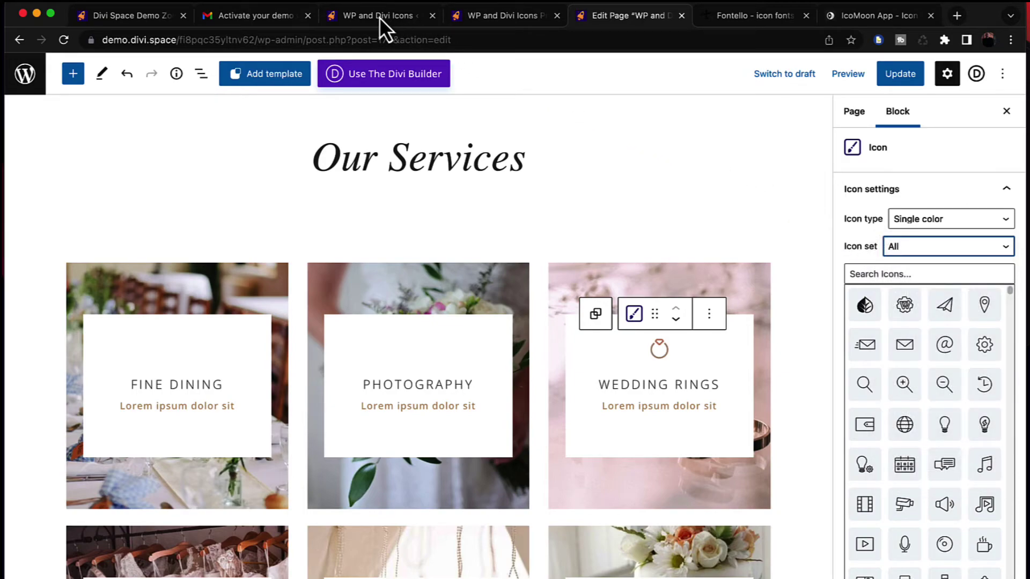
click(378, 17)
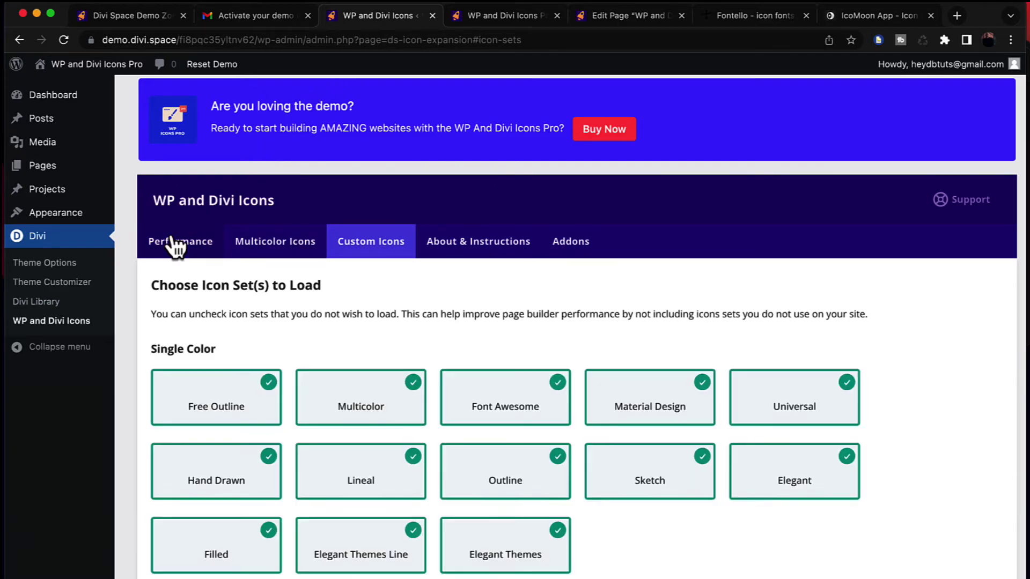
click(175, 246)
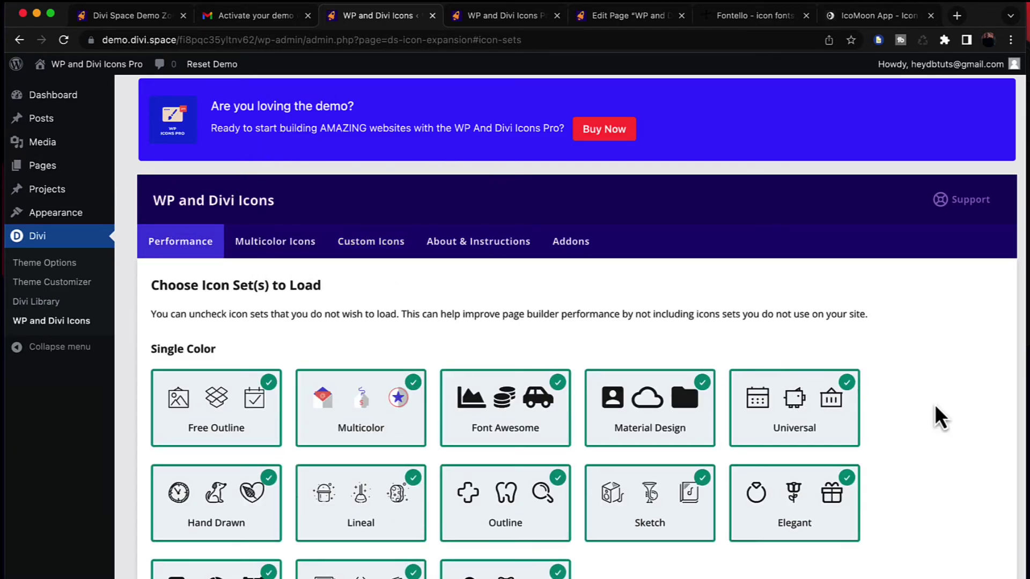
scroll(936, 407, down, 5)
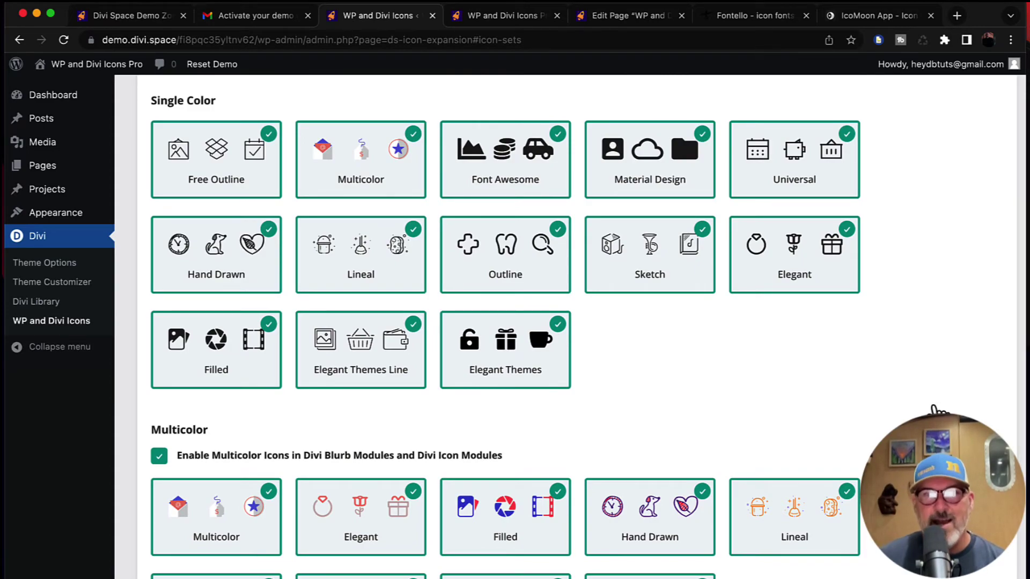
click(269, 135)
click(410, 137)
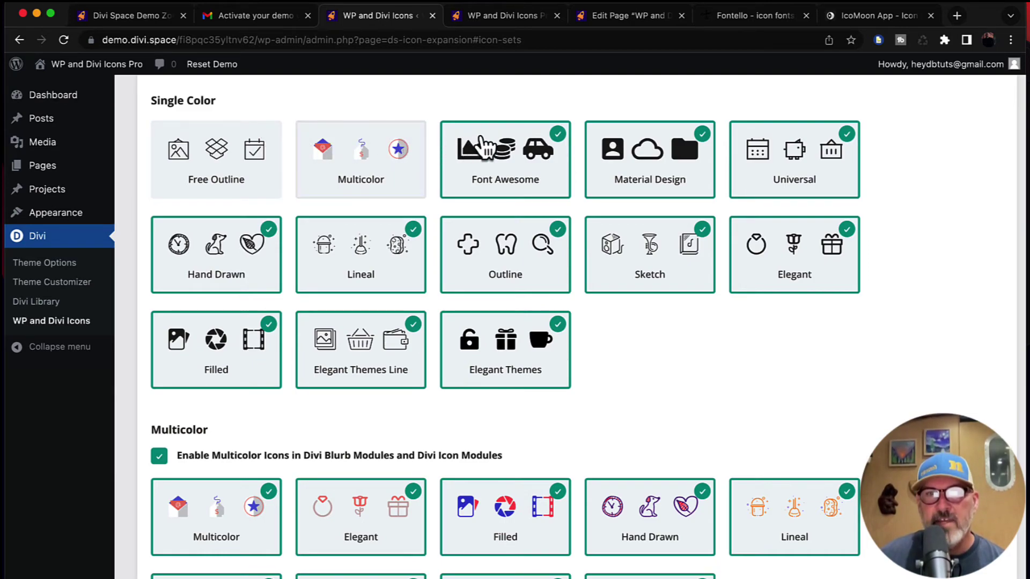
click(558, 135)
click(702, 137)
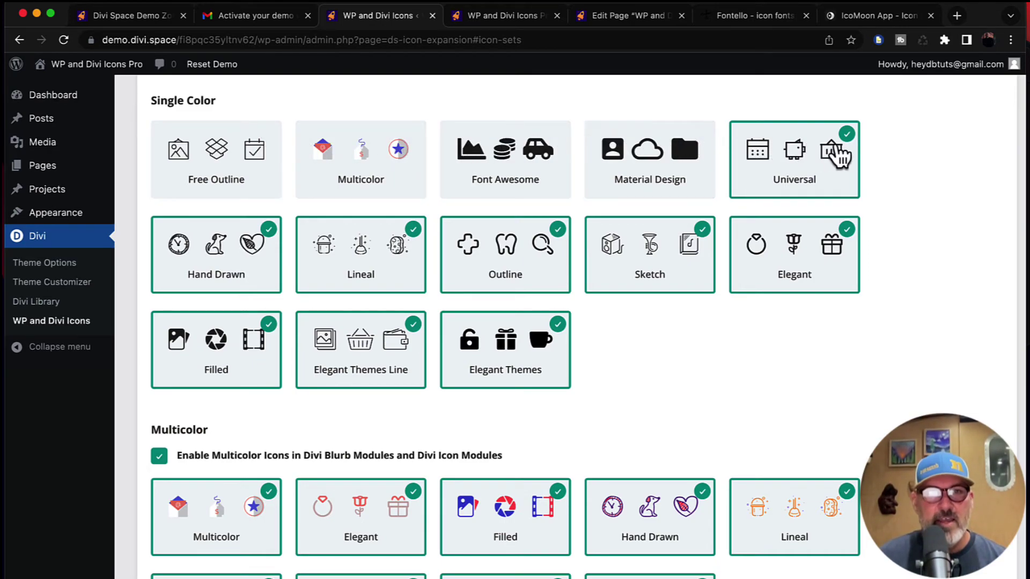
click(847, 140)
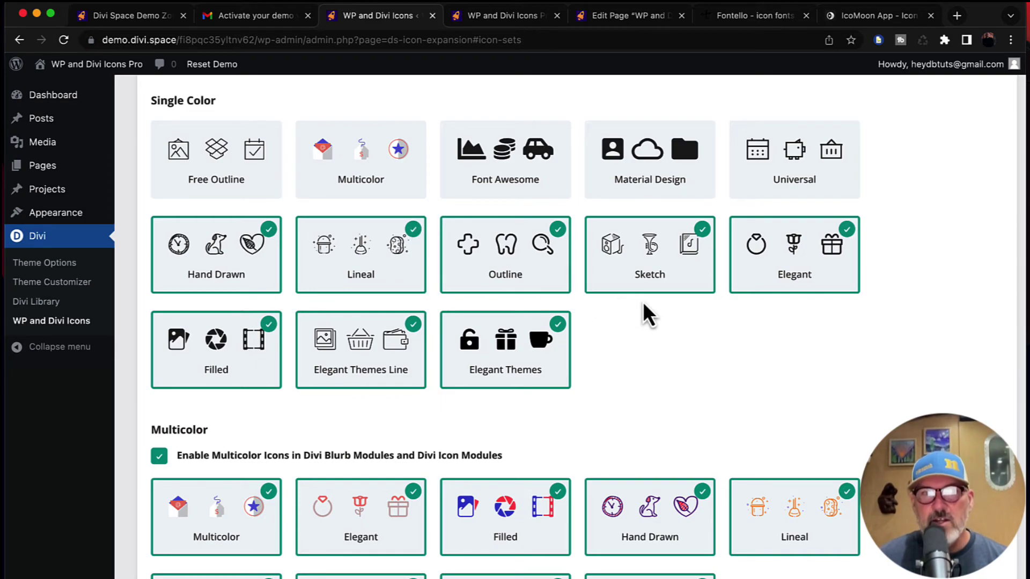
Disable the single-color Lineal, Outline, Sketch, Elegant, Elegant Themes, Elegant Themes Line and Filled sets, plus the multicolor Outline set.
click(413, 237)
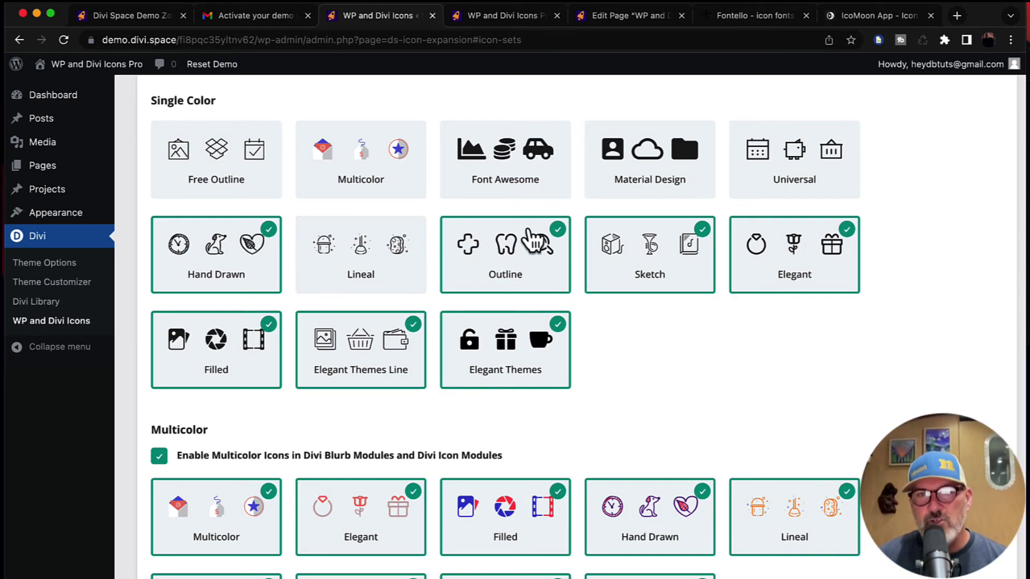
click(560, 236)
click(697, 236)
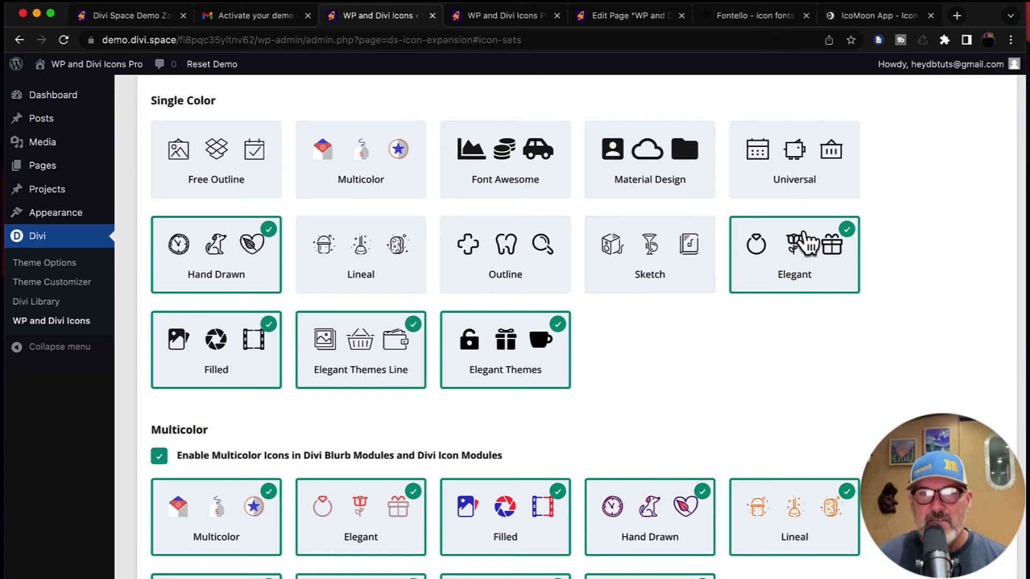
click(855, 240)
click(560, 327)
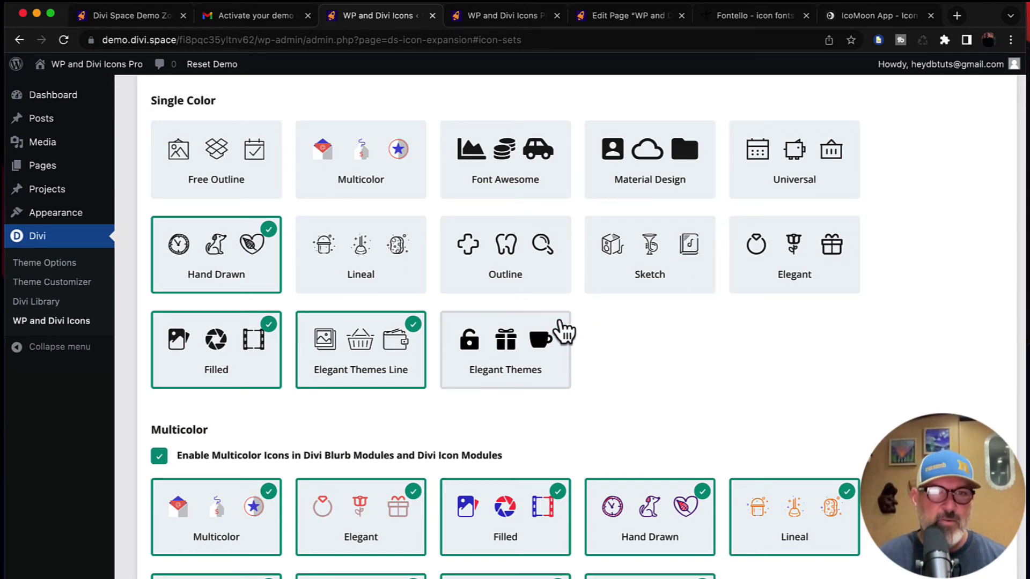
click(413, 329)
click(272, 338)
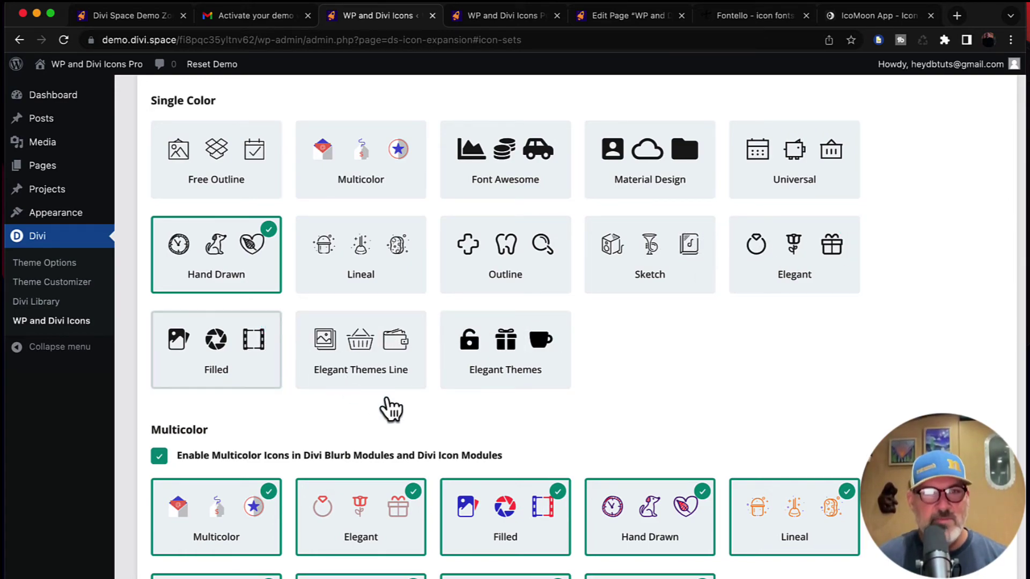
scroll(467, 448, down, 10)
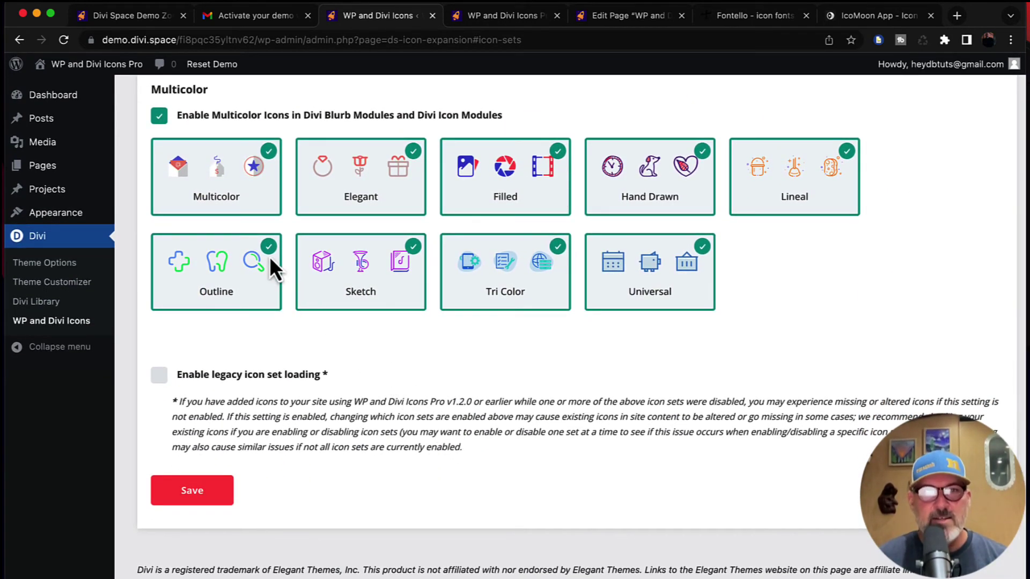
click(268, 257)
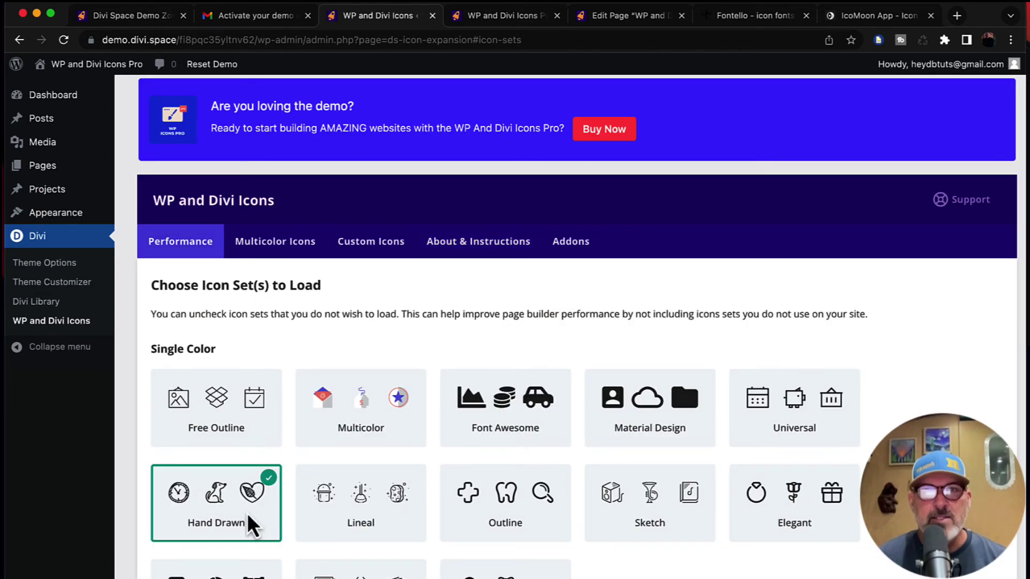
Reload the Divi demo page in the visual builder, discarding unsaved changes, and review the blurbs in the services section.
click(508, 15)
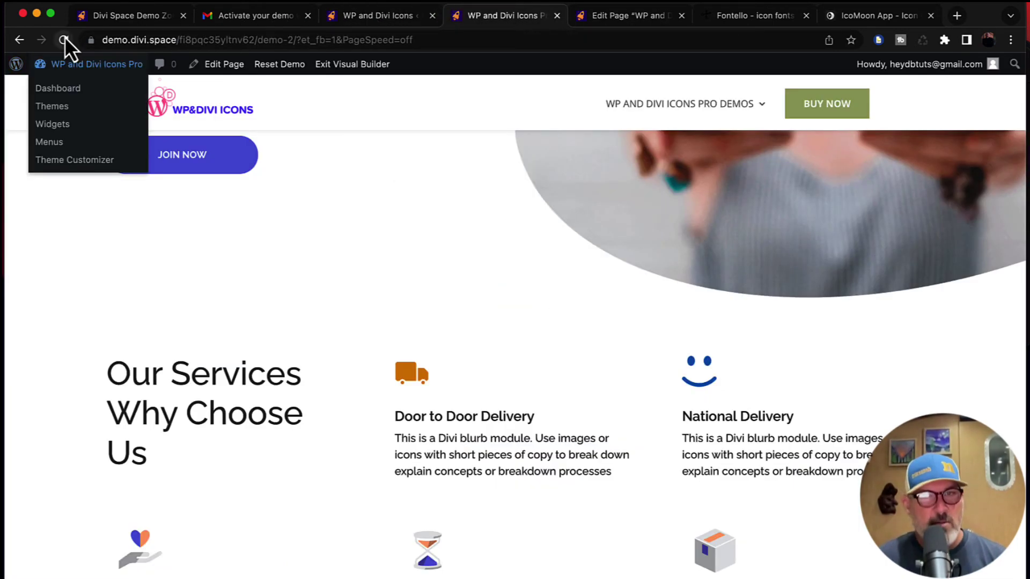
click(64, 39)
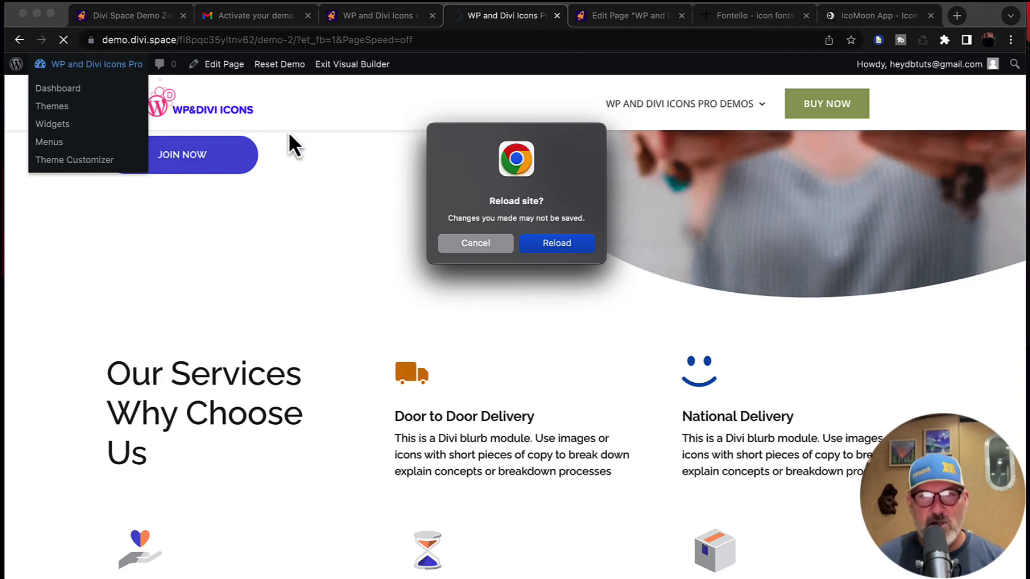
click(552, 244)
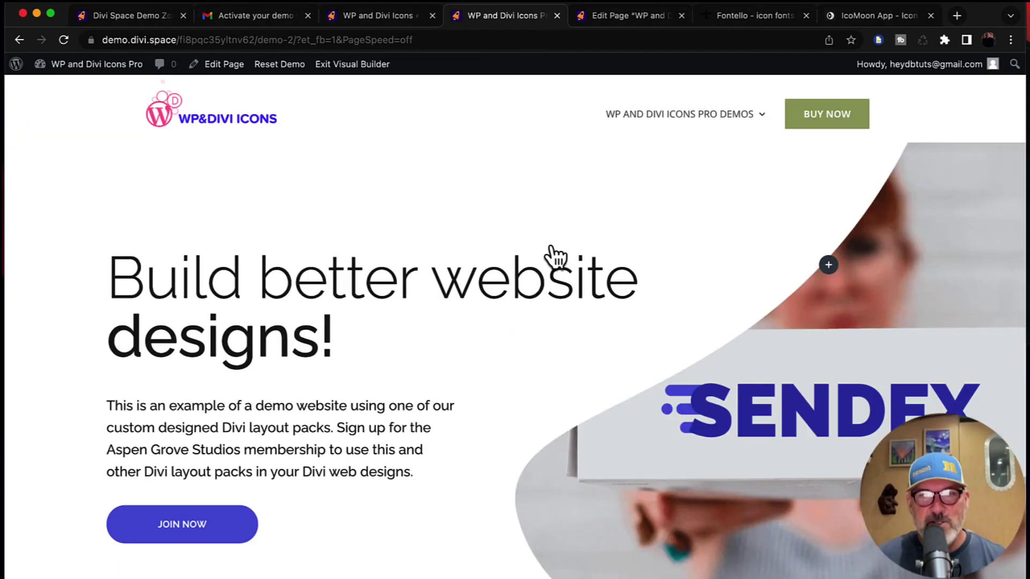
scroll(539, 305, down, 4)
scroll(539, 304, down, 3)
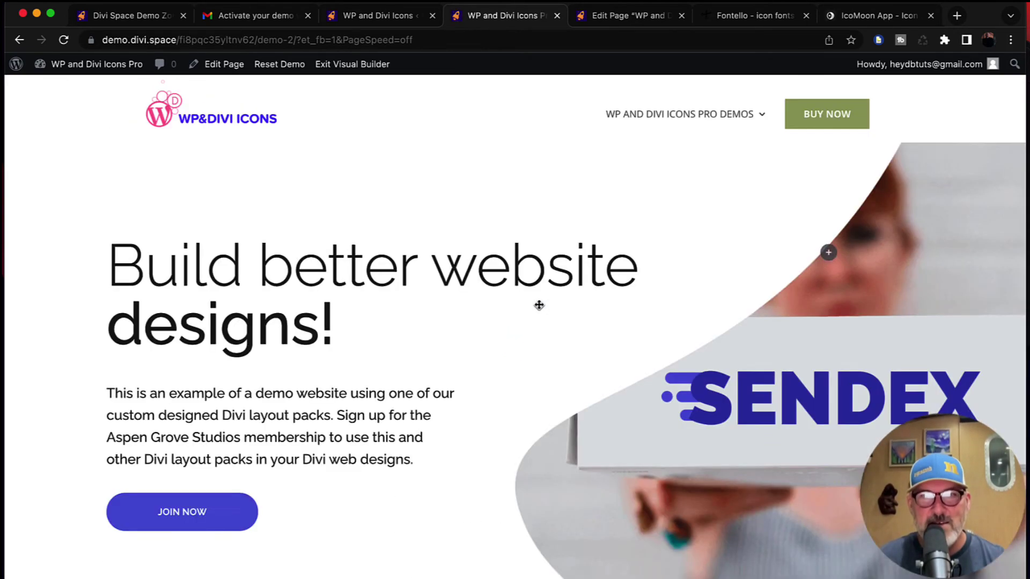
scroll(539, 304, down, 8)
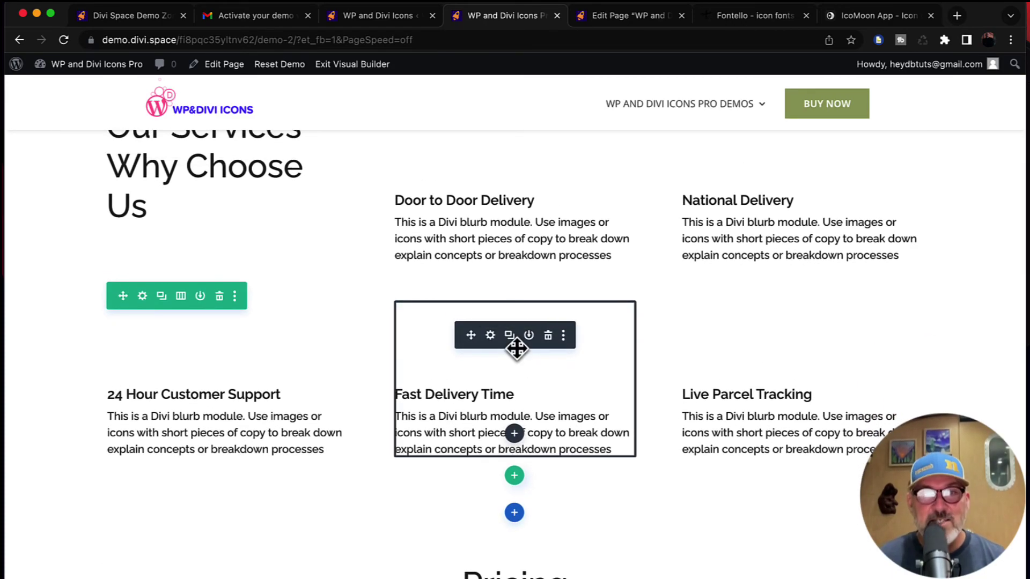
Filter the Door to Door Delivery blurb's icons to Hand Drawn, pick the steaming bowl with a heart and save the blurb settings.
scroll(518, 352, up, 3)
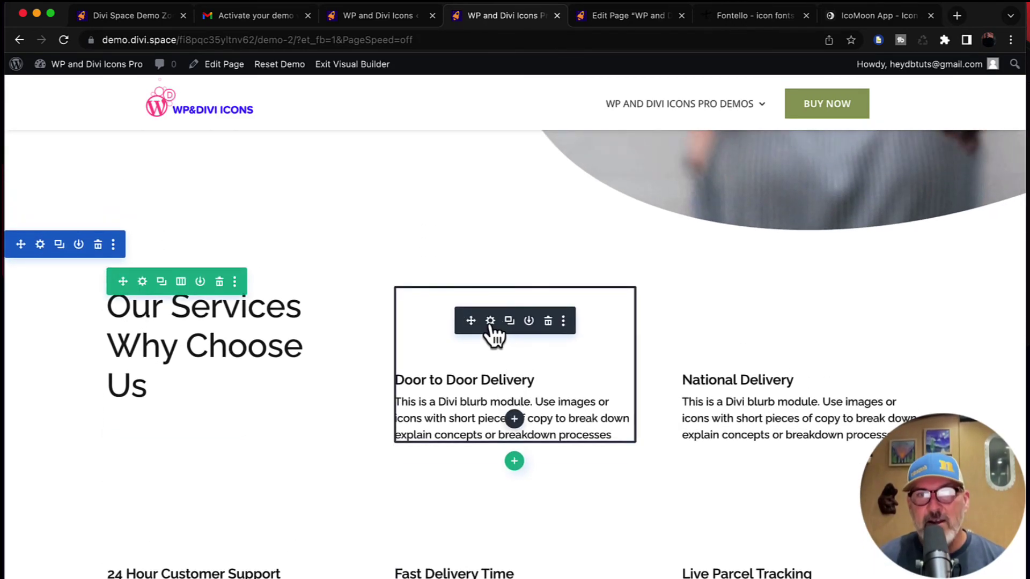
click(491, 321)
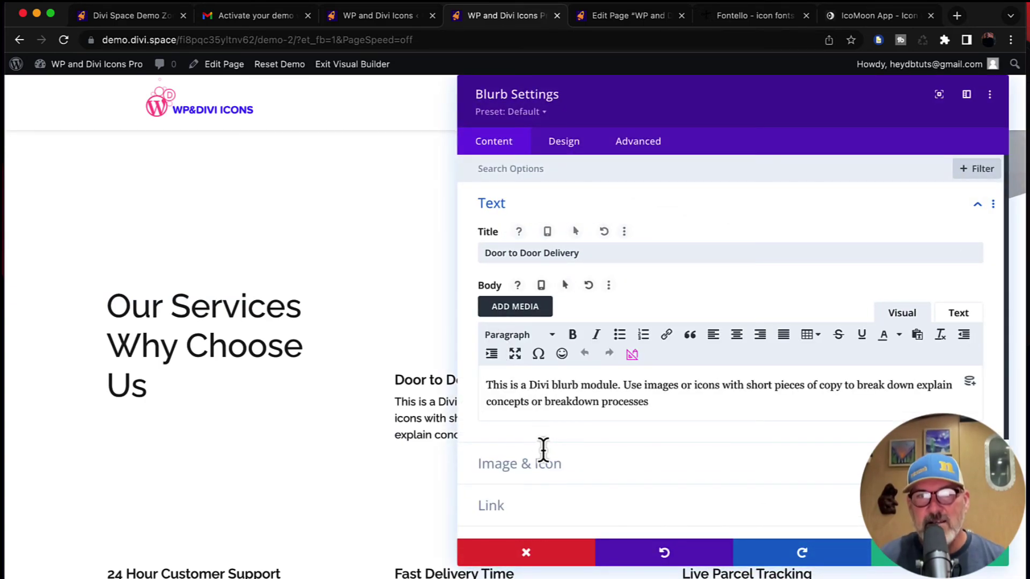
click(551, 466)
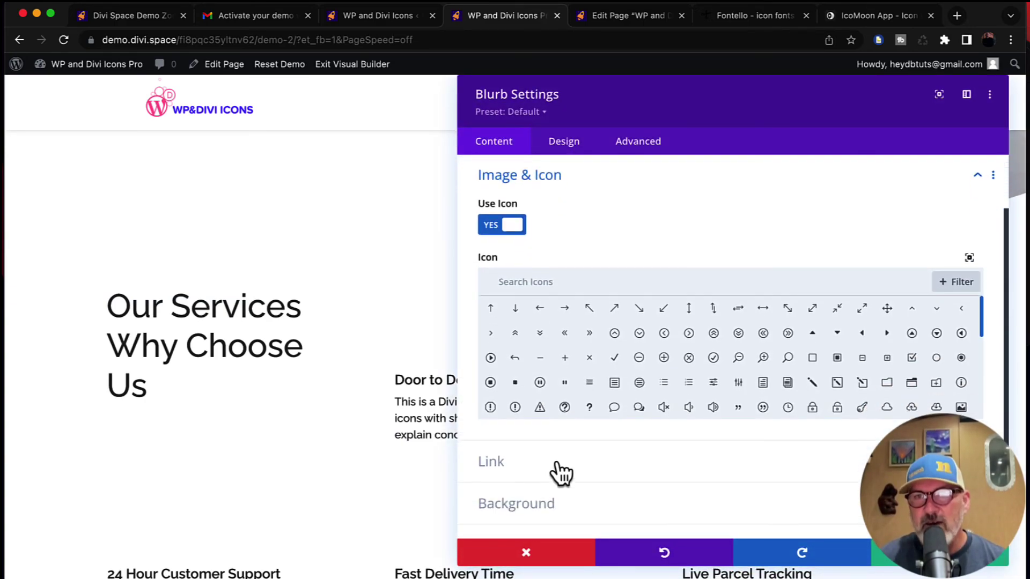
click(966, 283)
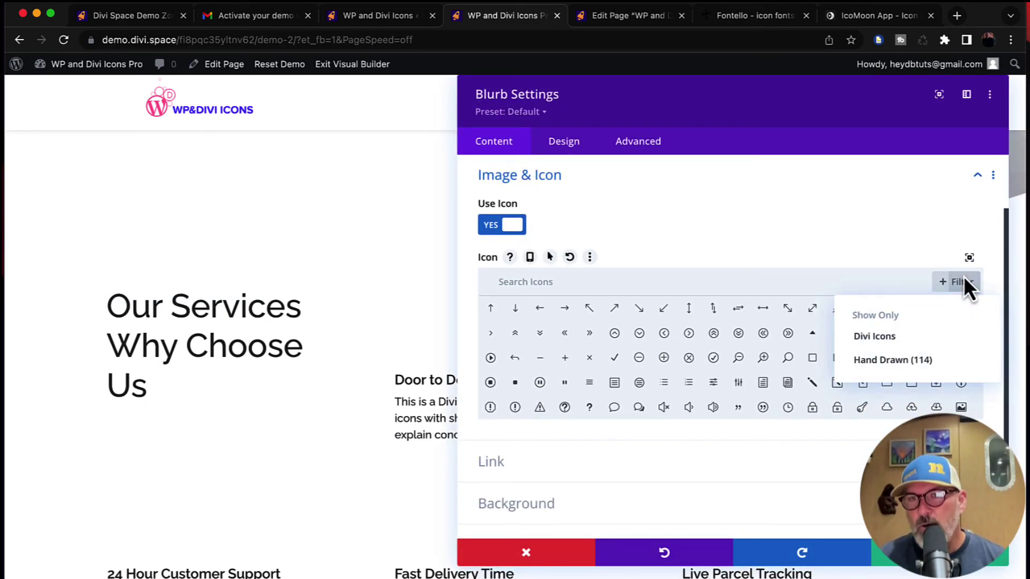
click(886, 362)
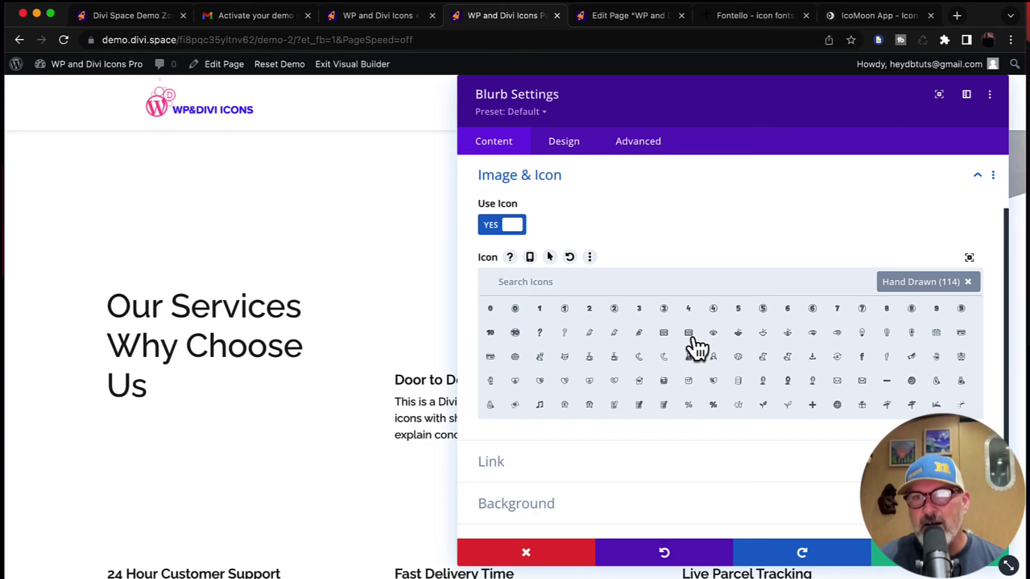
scroll(690, 349, down, 2)
scroll(692, 348, up, 2)
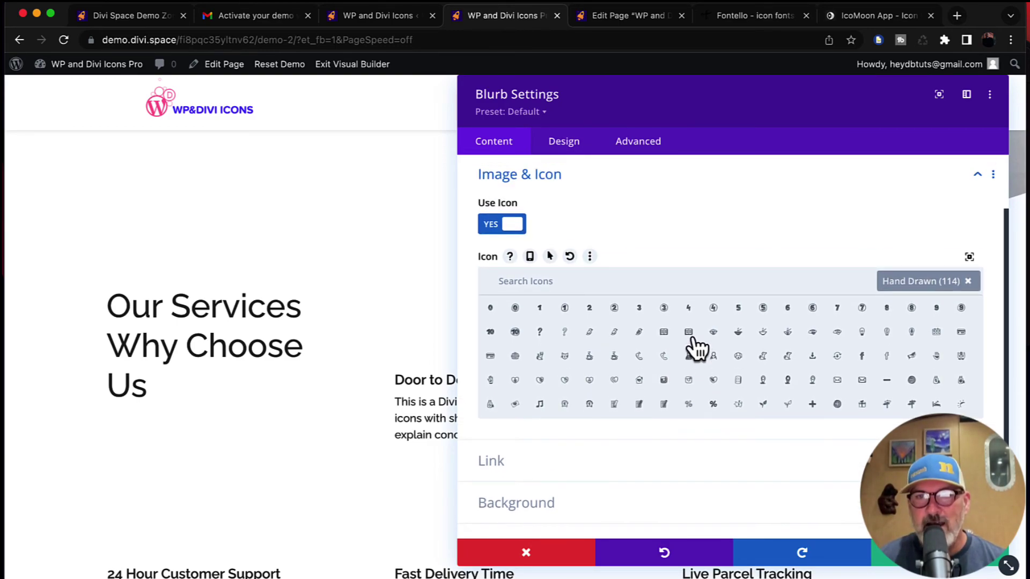
click(789, 334)
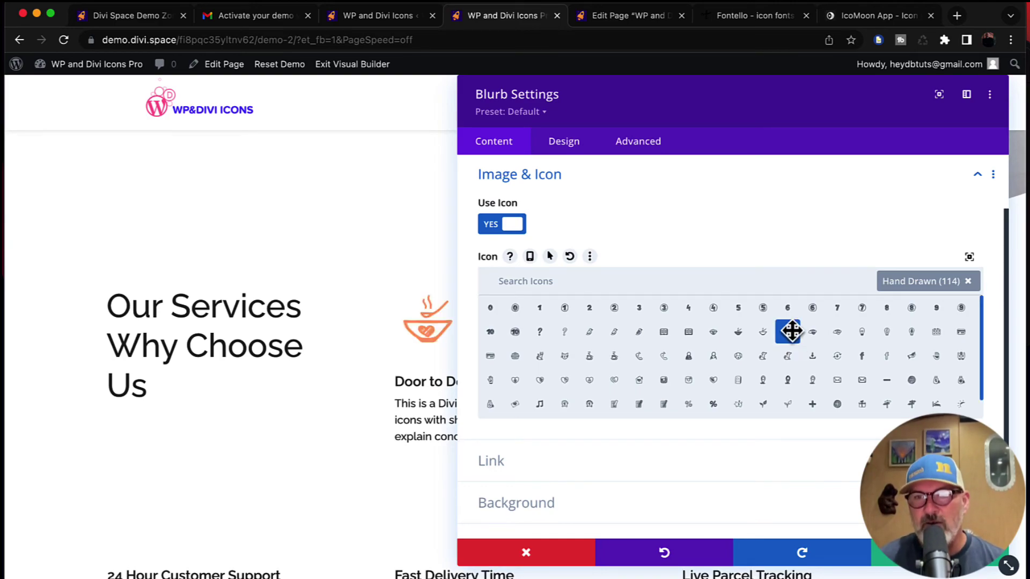
click(939, 553)
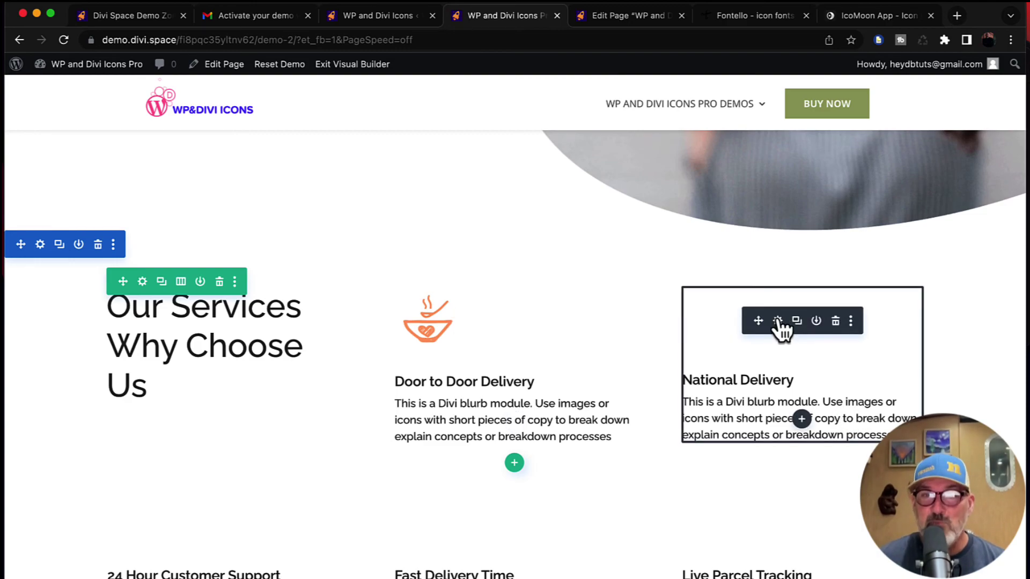
Give the National Delivery blurb the hatched steaming bowl icon from the Hand Drawn set and close its settings.
click(778, 321)
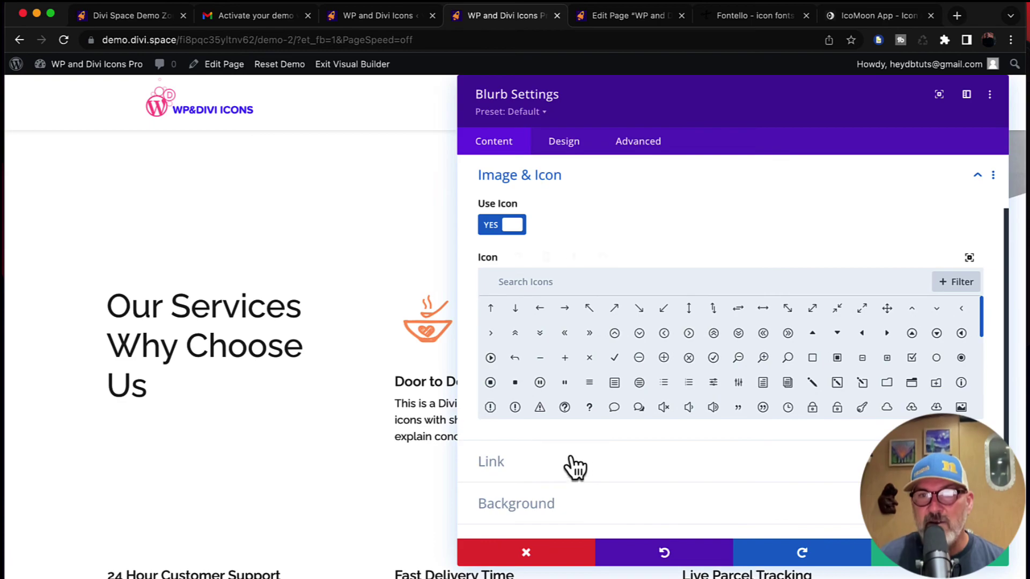
click(970, 288)
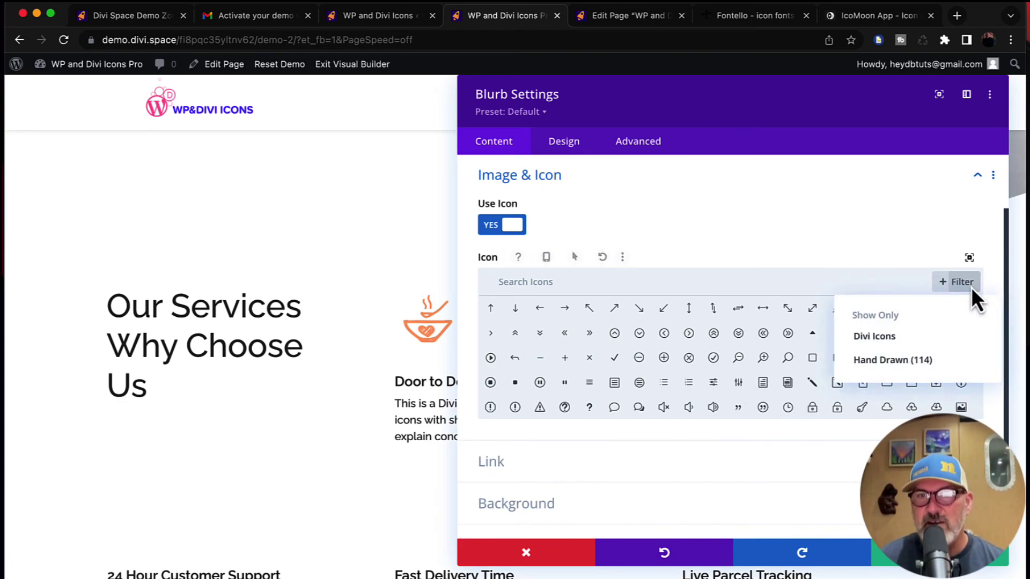
click(885, 362)
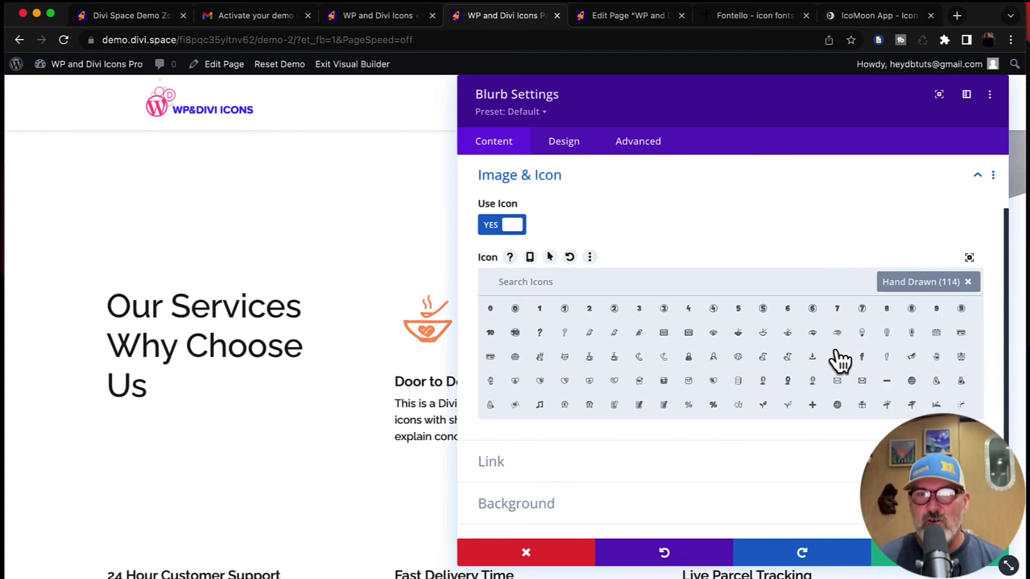
click(739, 335)
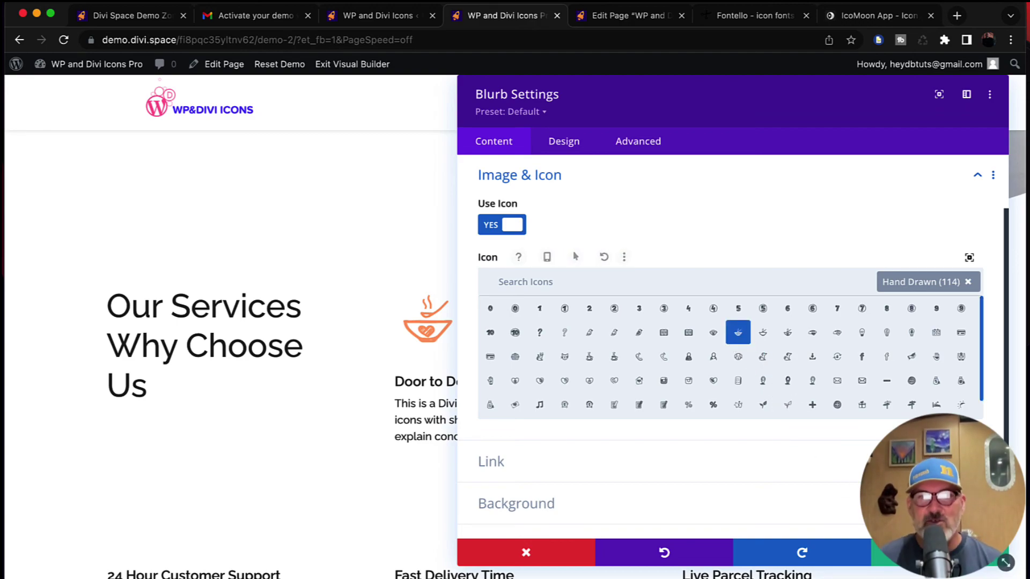
key(Escape)
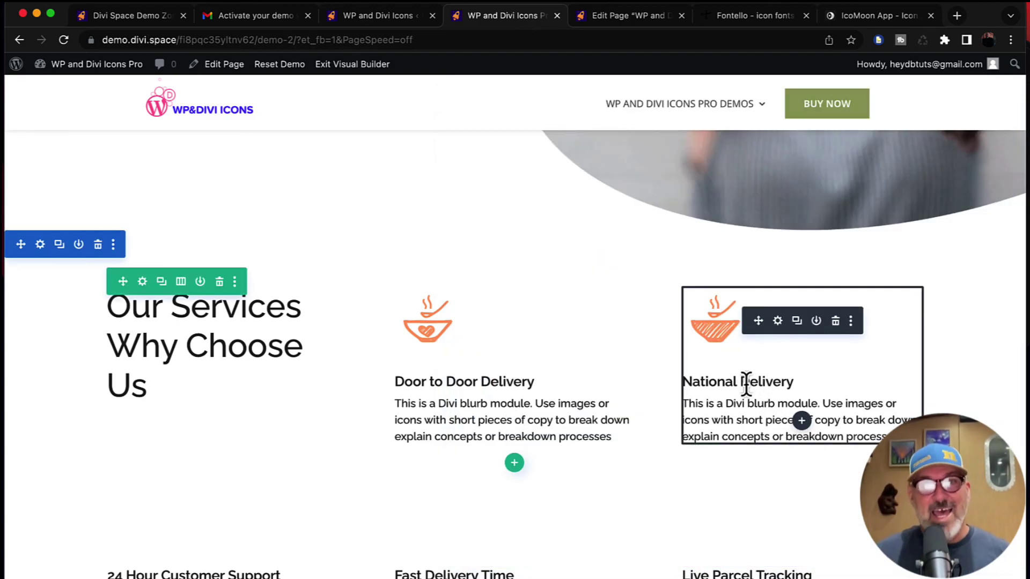
Revisit the plugin's performance settings and the Divi Space Demo Zone page.
click(369, 16)
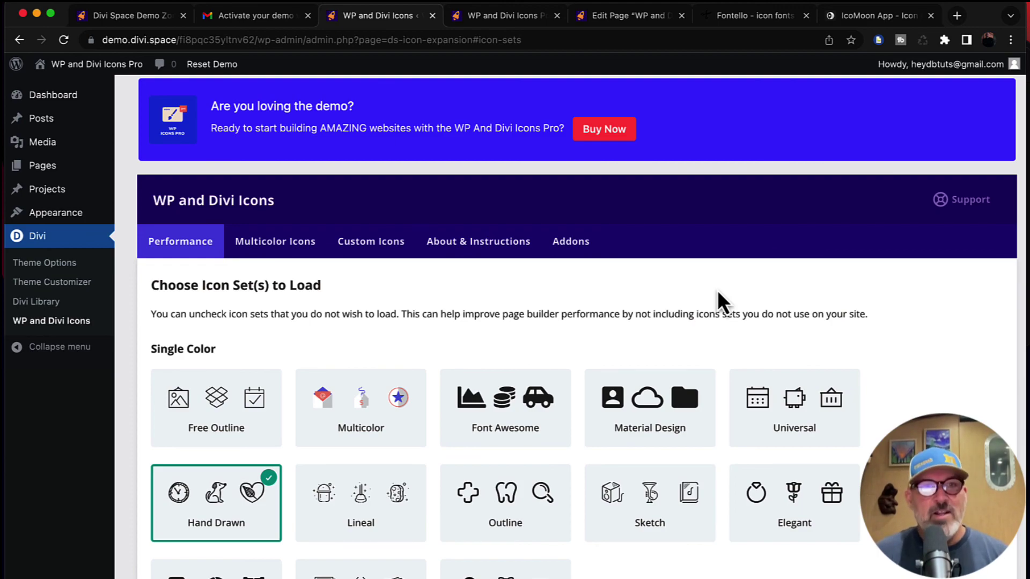
click(131, 17)
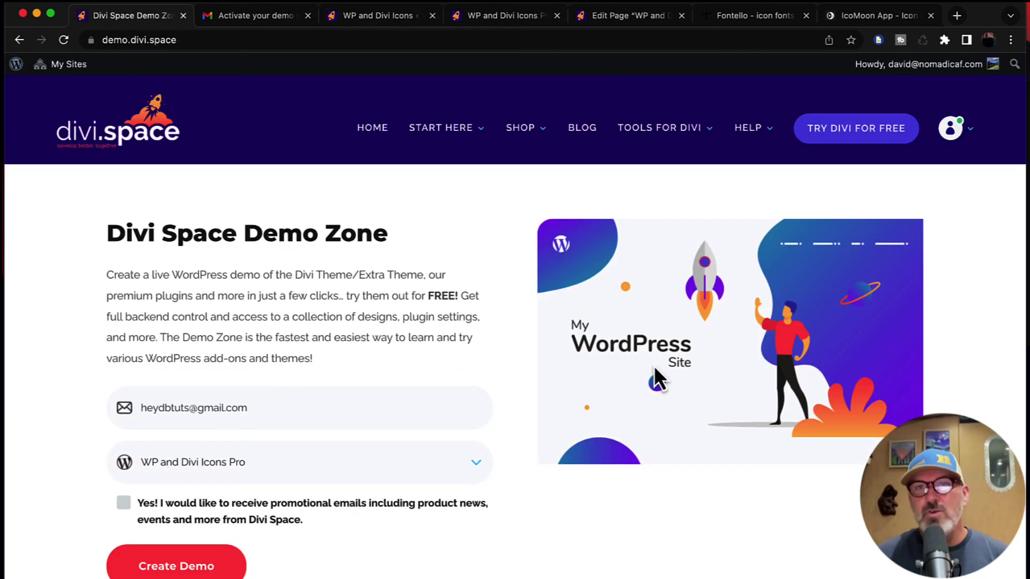